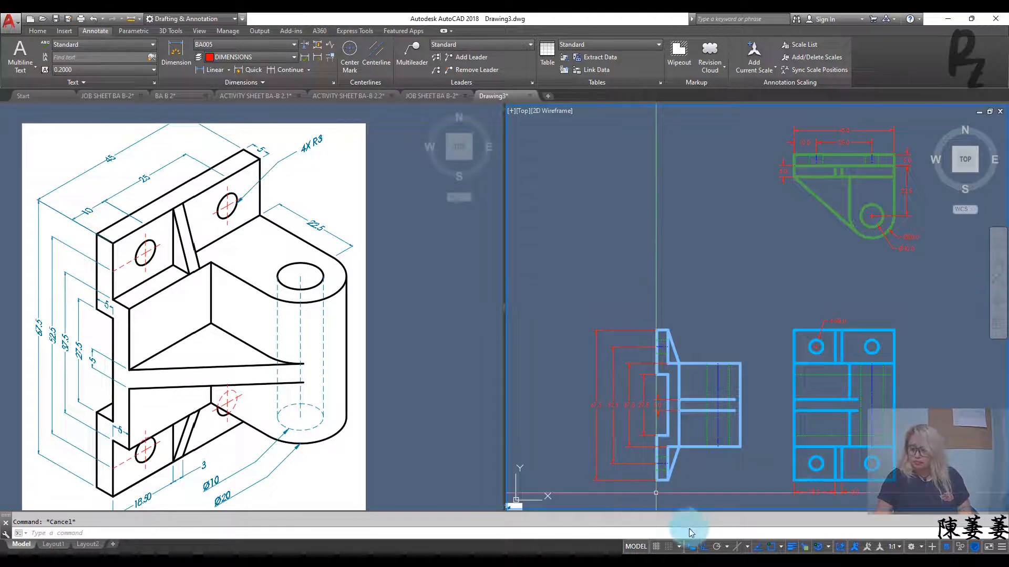
Step: Turn on isometric drafting and set the isoplane to Top in an empty area beside the orthographic views
click(738, 548)
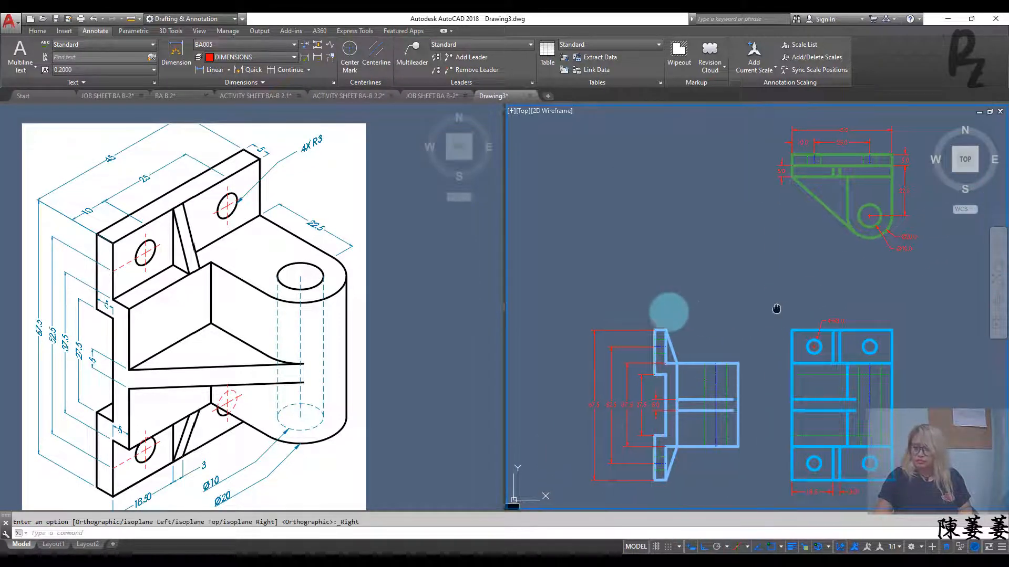
mouse_move(982, 341)
middle_down()
mouse_move(685, 335)
mouse_move(597, 348)
middle_up()
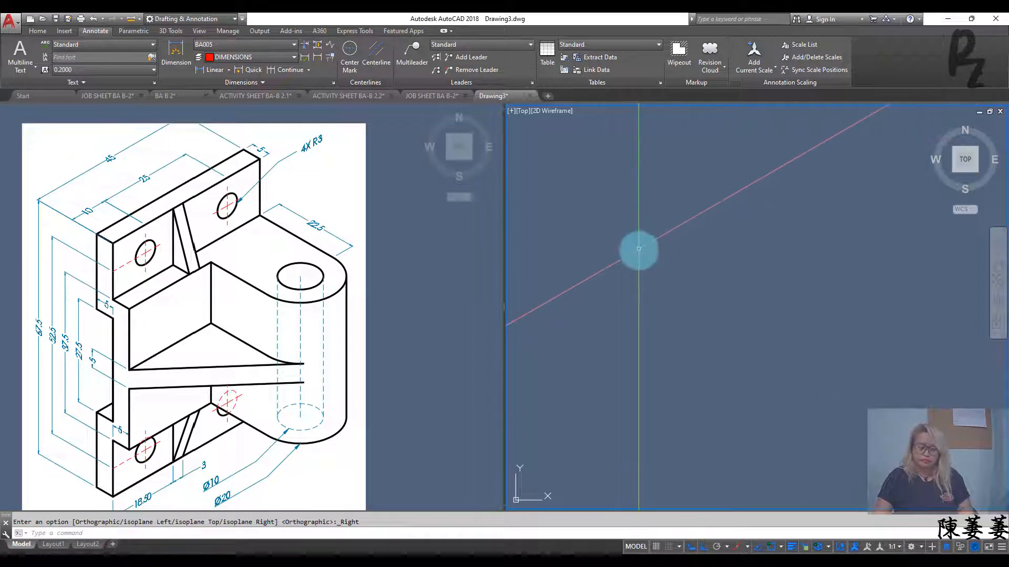
key(F5)
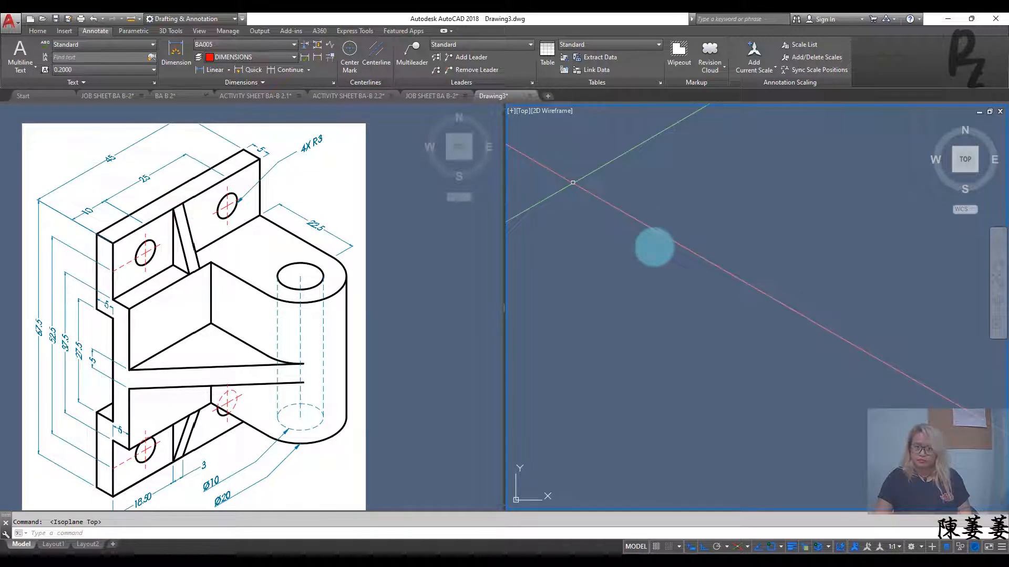
key(Escape)
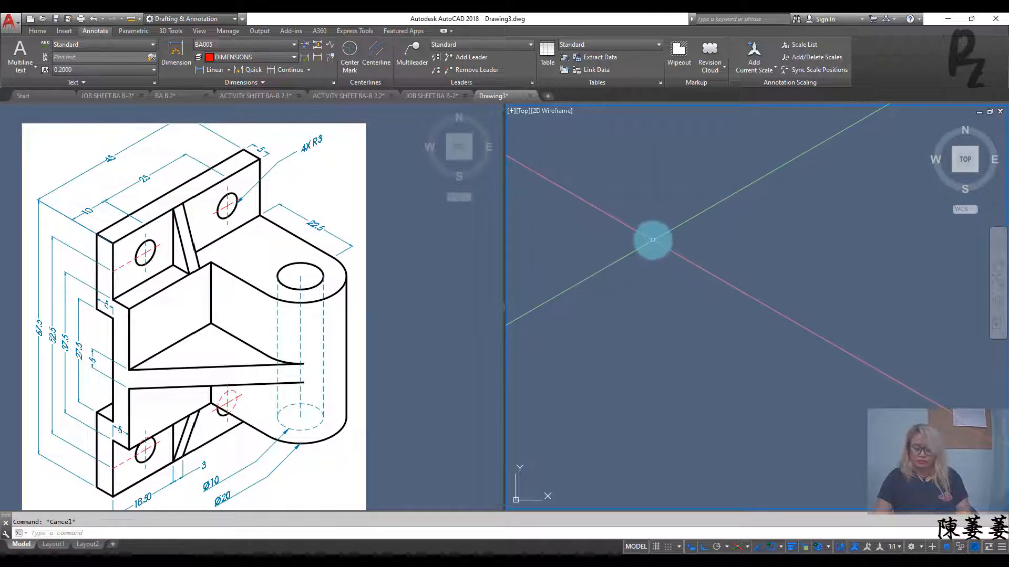
text(l)
key(Return)
click(629, 263)
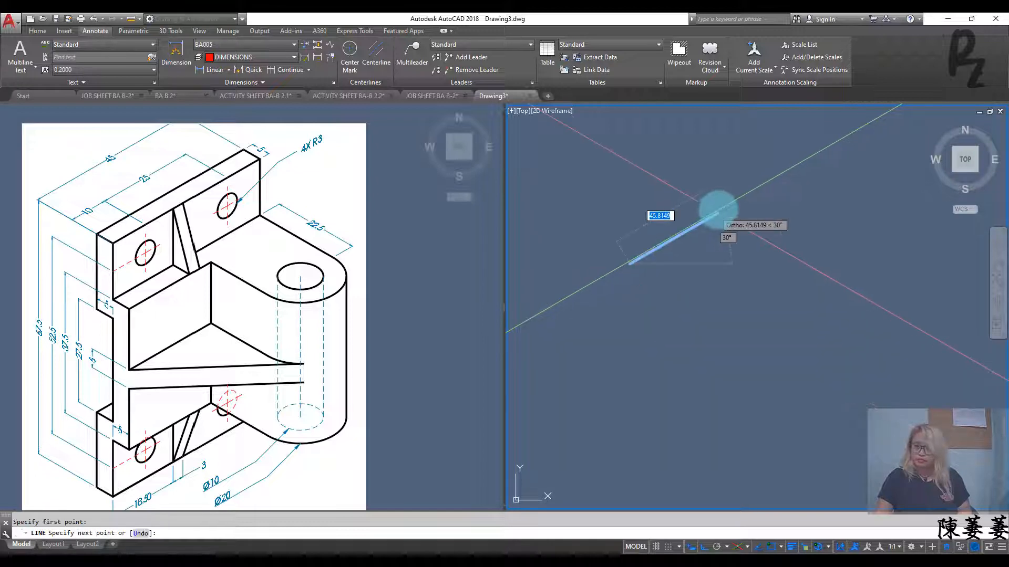
key(Escape)
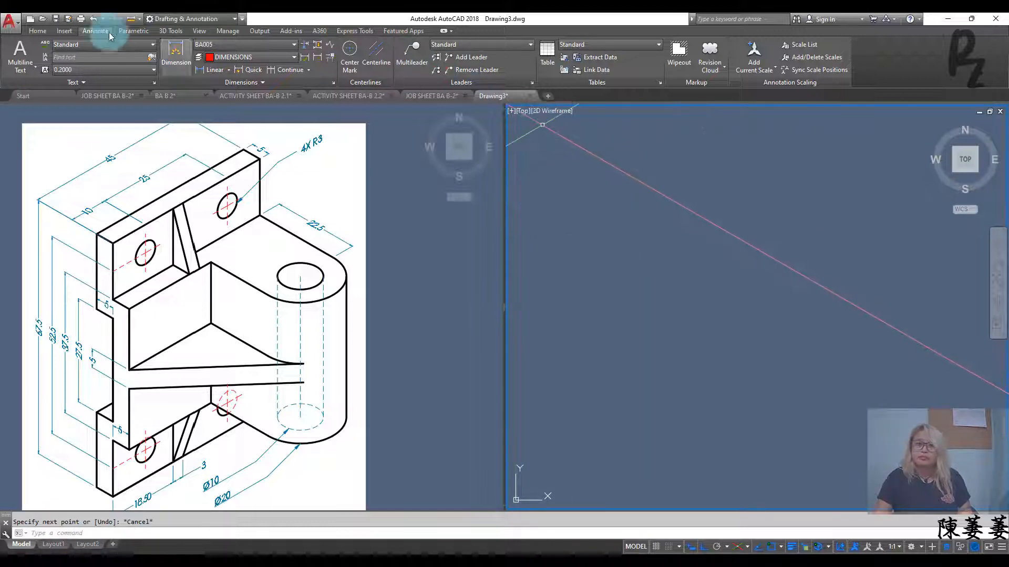
Step: Make ISOMETRIC the current layer
click(38, 32)
click(446, 45)
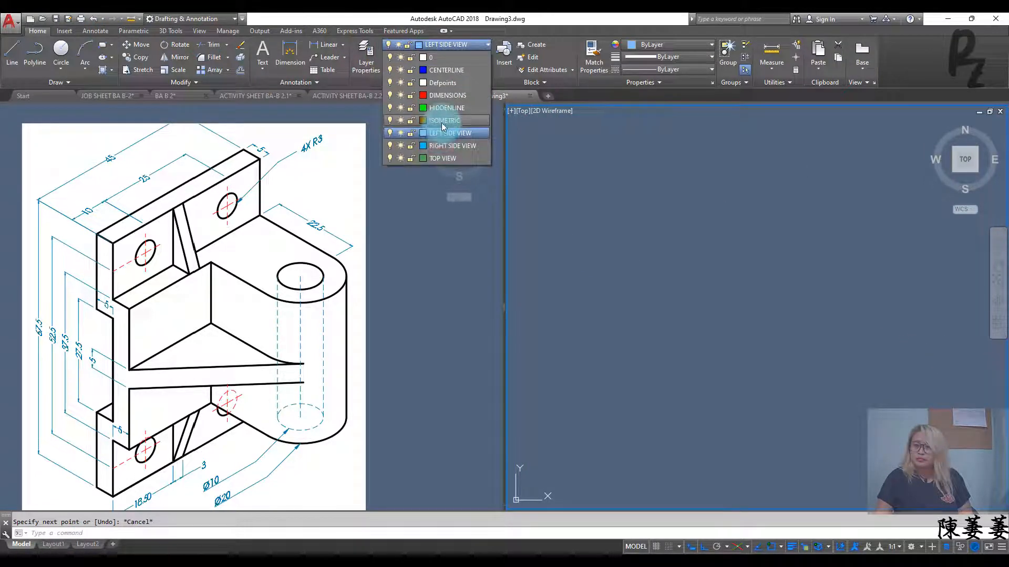
click(444, 122)
Step: Draw a 45-unit line along the 30° isometric axis as the back top edge of the plate
key(Return)
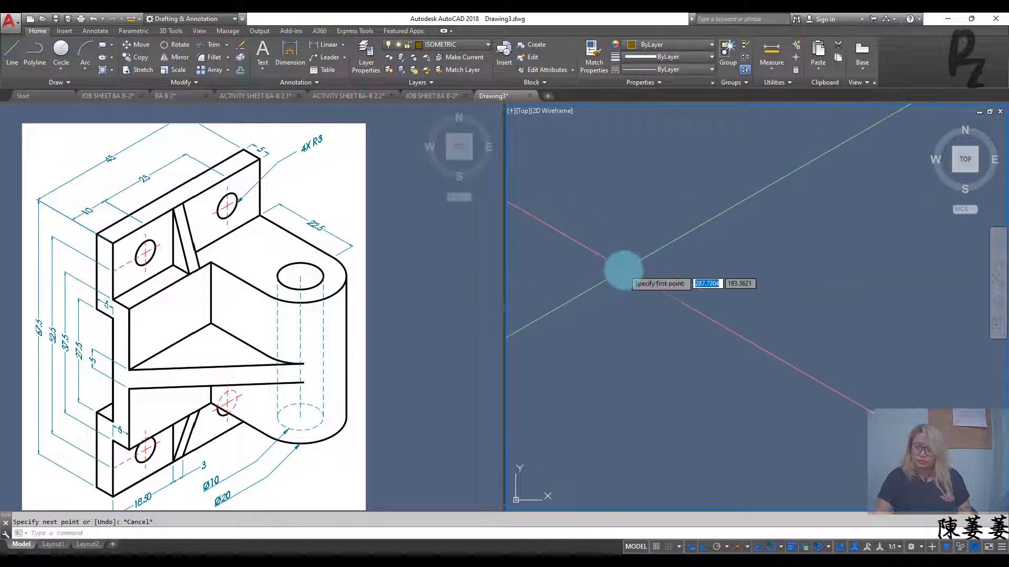
click(624, 264)
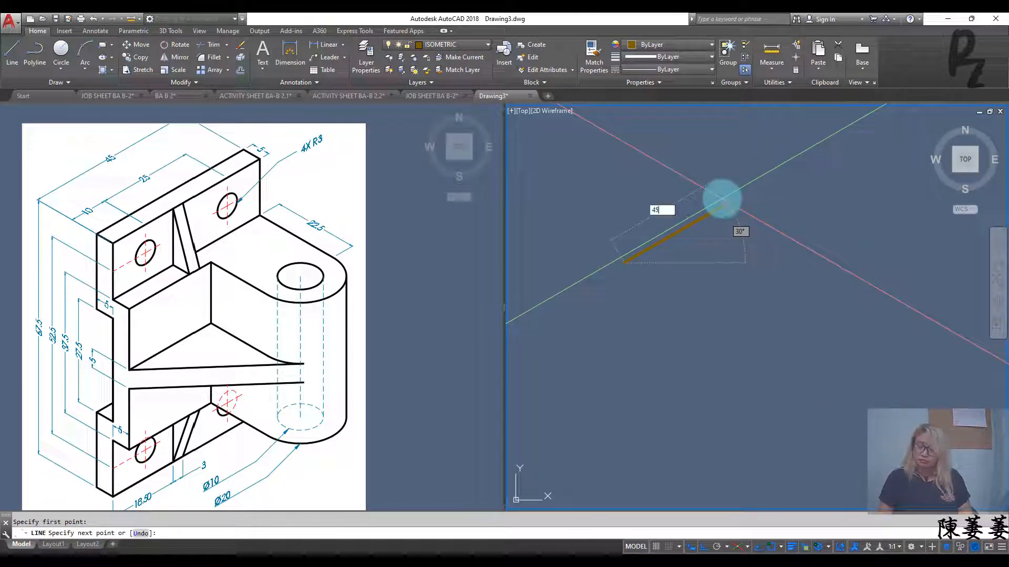
text(45)
key(Return)
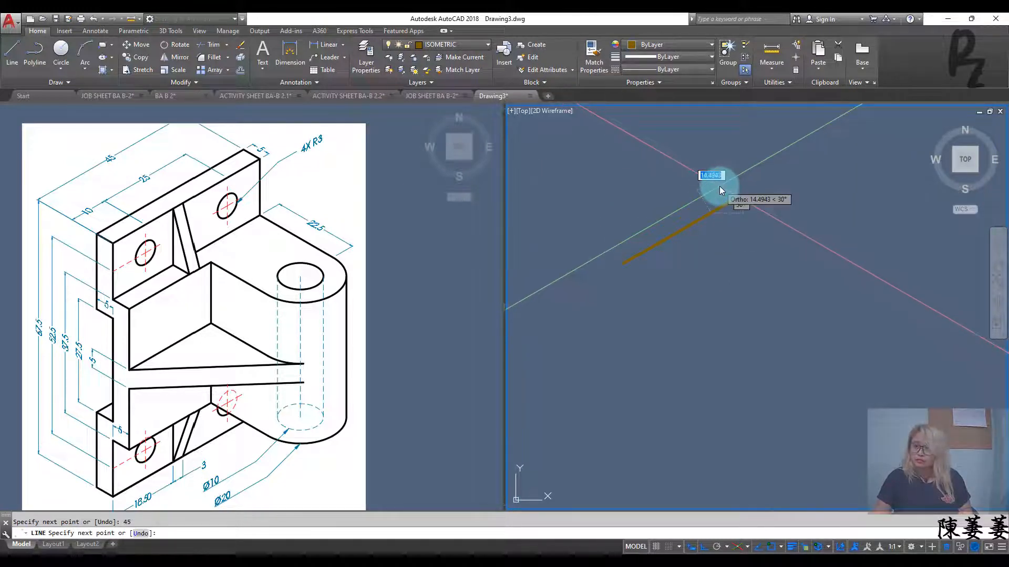
key(Return)
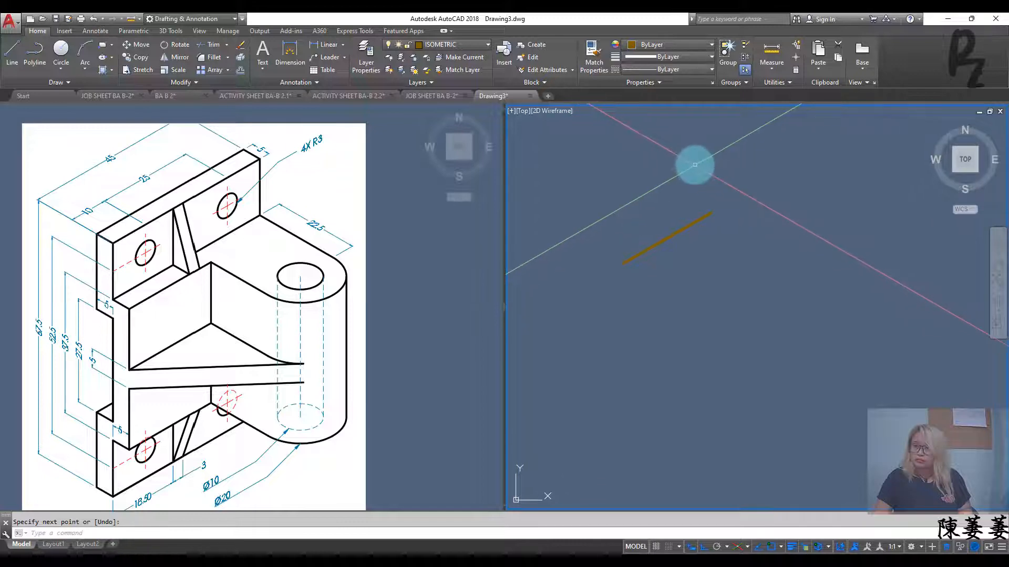
click(469, 45)
click(367, 58)
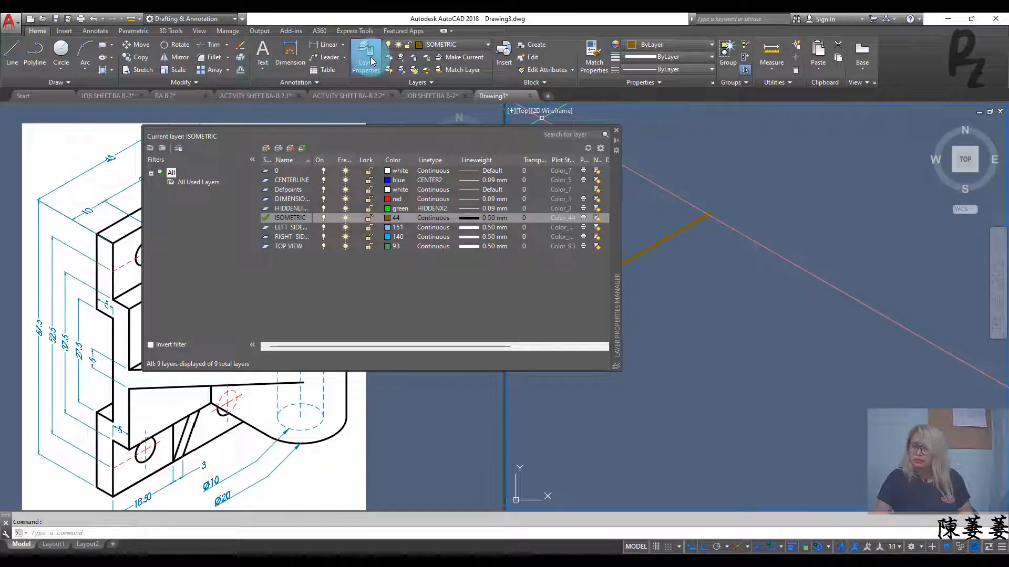
key(Escape)
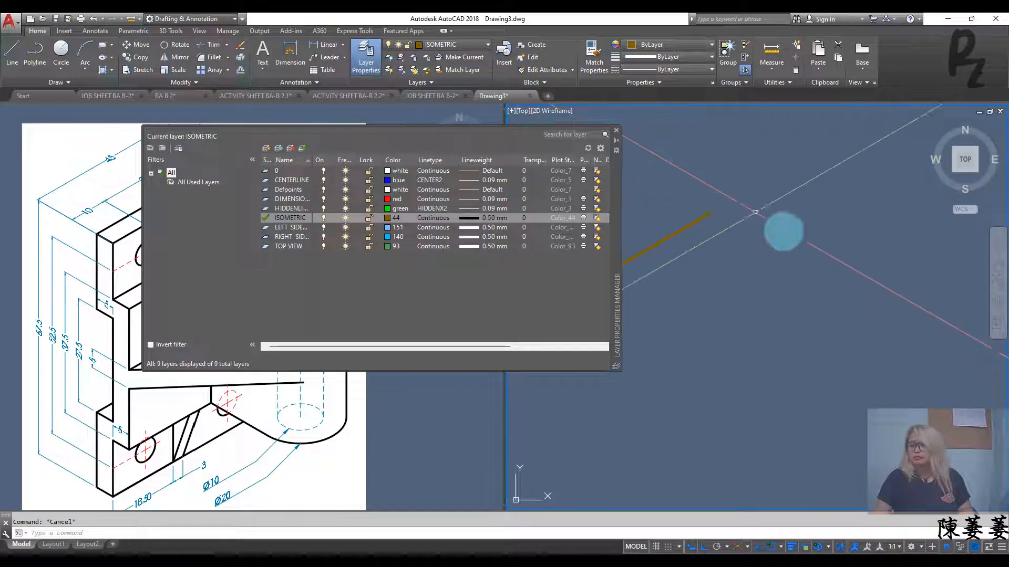
click(617, 131)
Step: Complete the plate's top face from the line's upper end with edges of 5 and 45 units, closing at its start point
text(l)
key(Return)
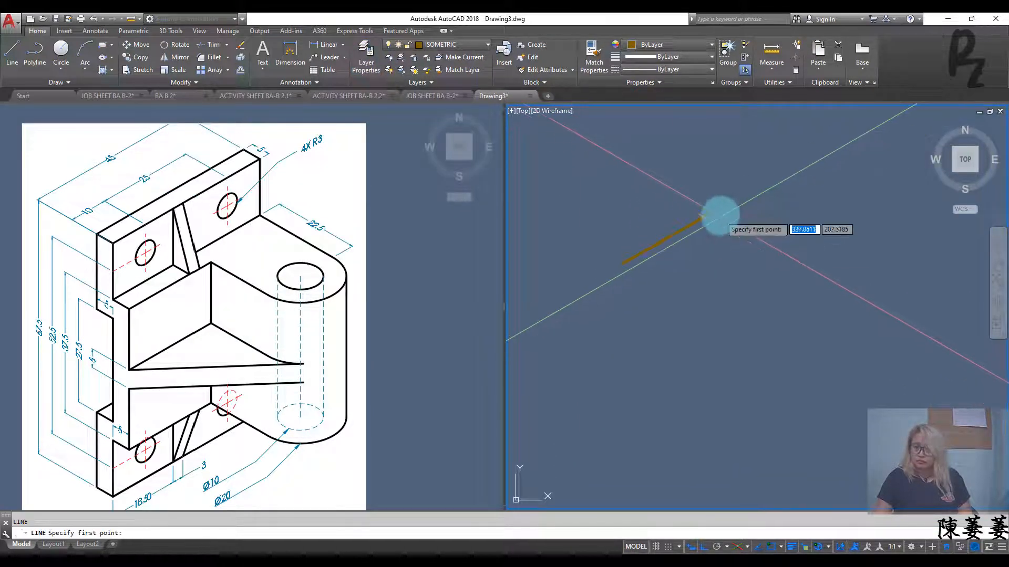
click(711, 213)
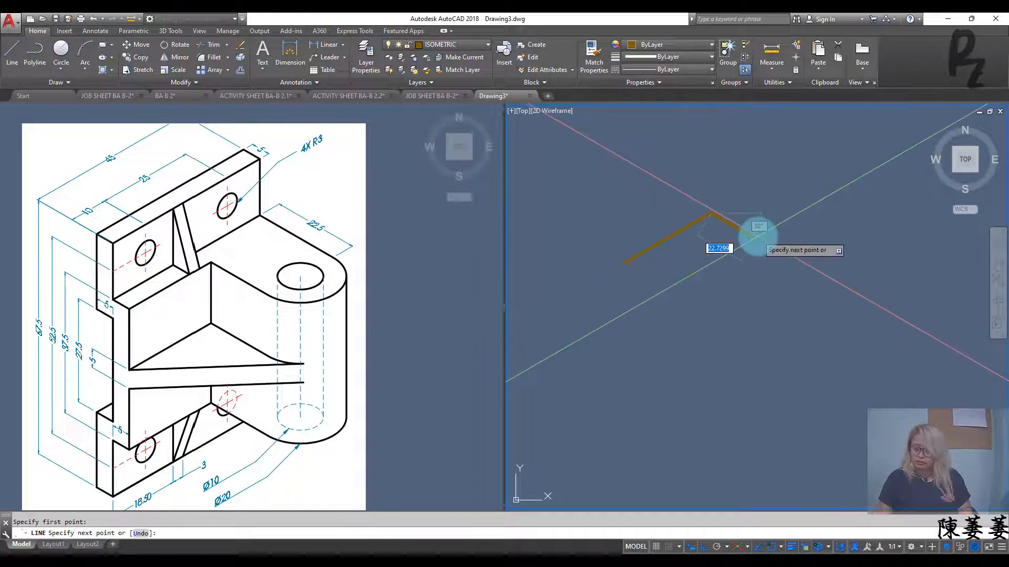
text(5)
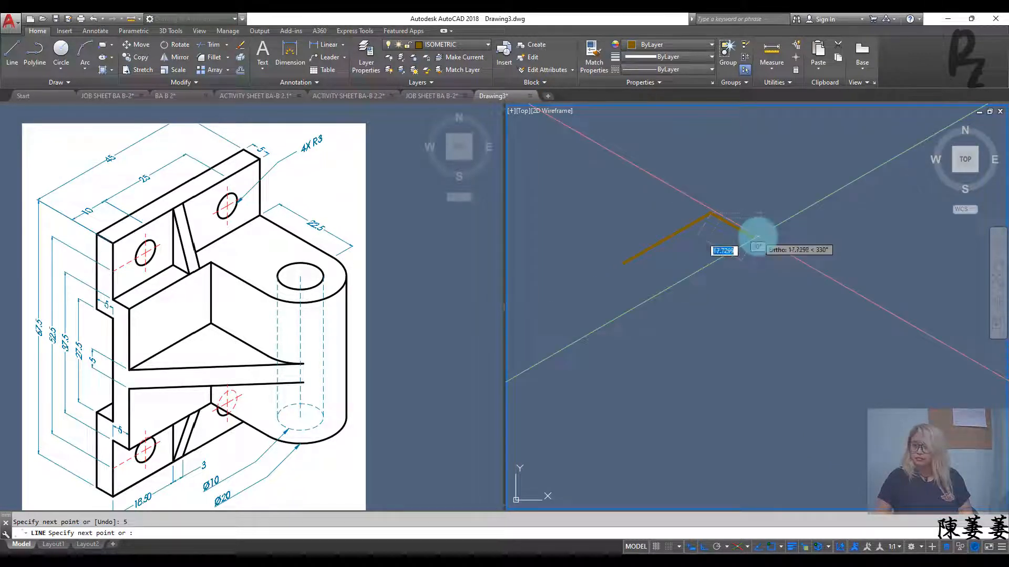
key(Return)
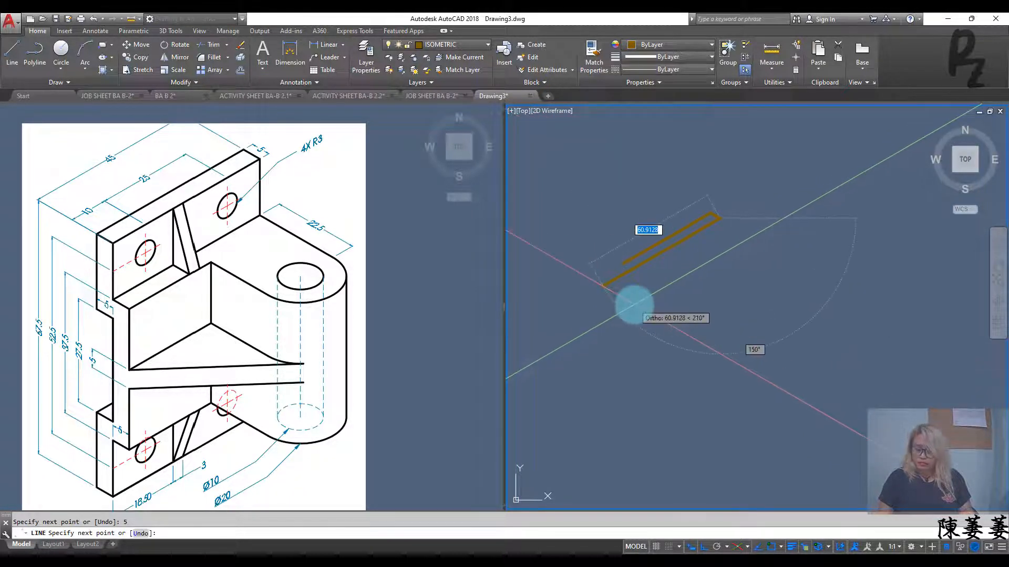
key(Return)
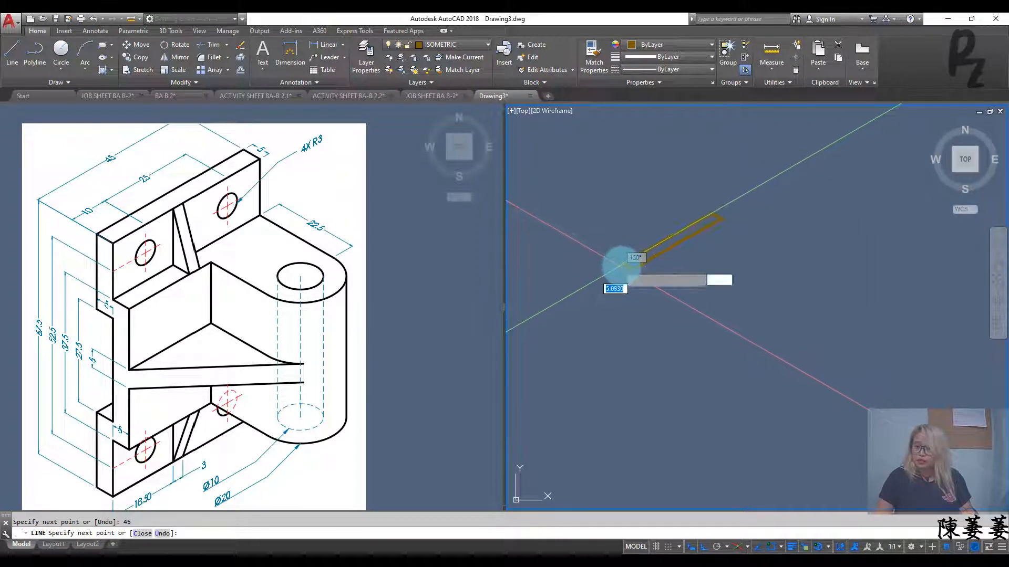
click(623, 261)
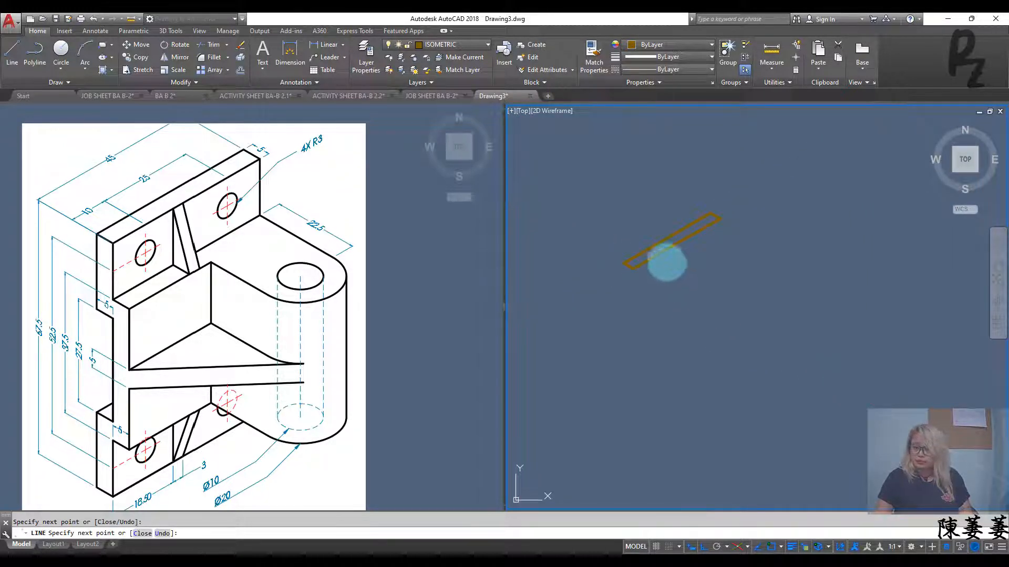
key(Escape)
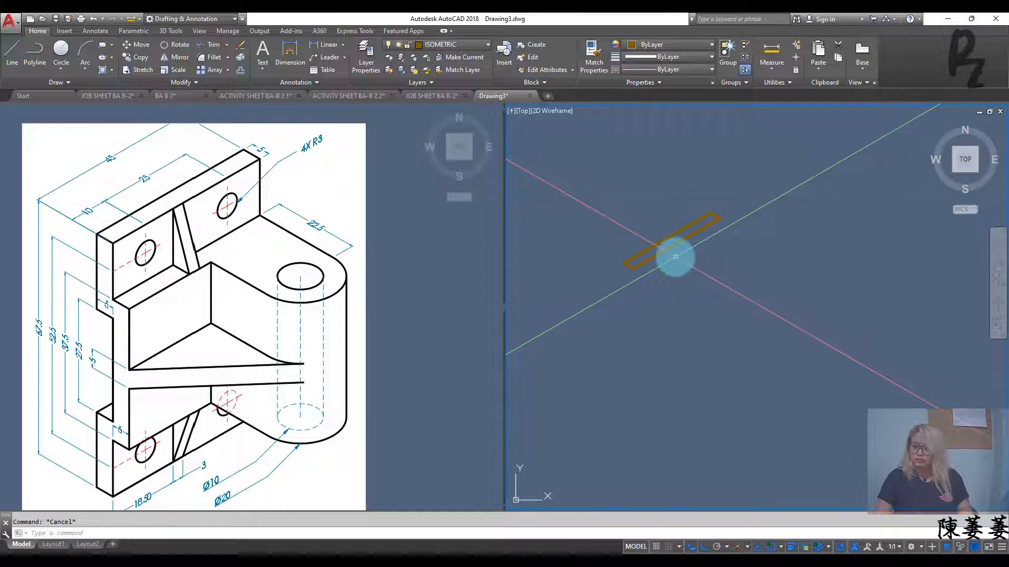
Step: On the right isoplane, draw the front face below the strip: 15 units down, 45 along the 30° axis, and back up to the corner
key(F5)
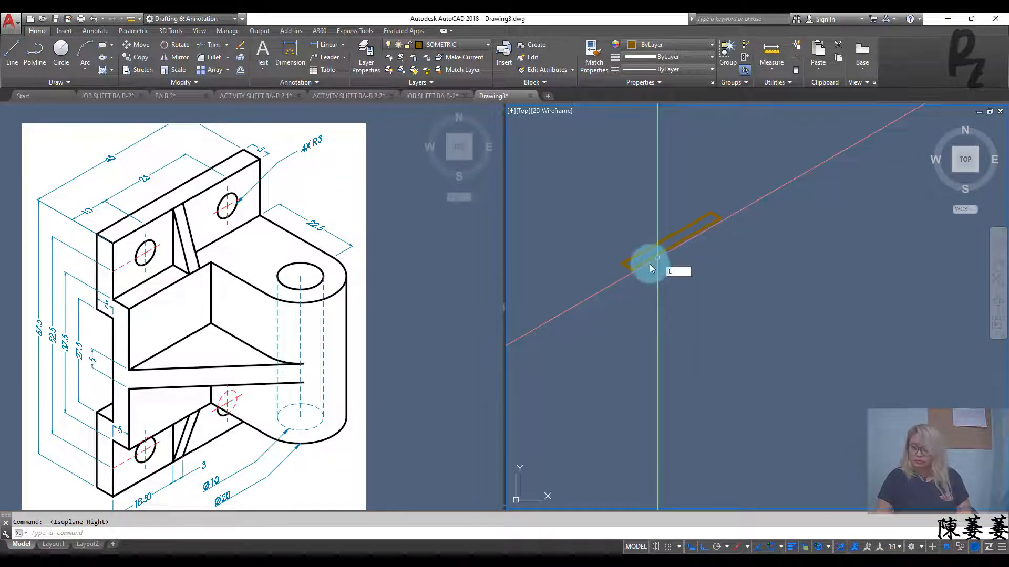
key(Return)
click(634, 268)
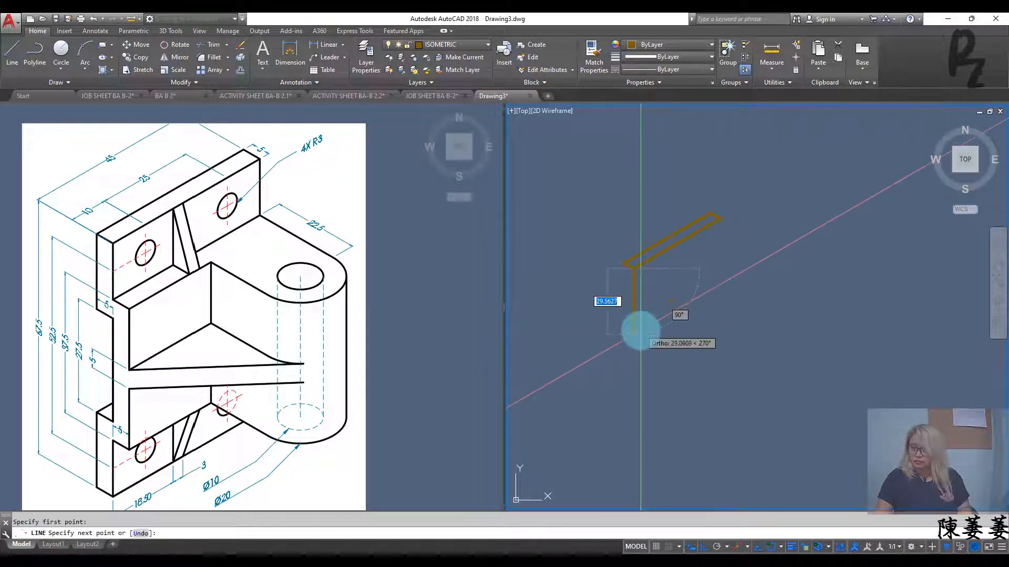
key(Return)
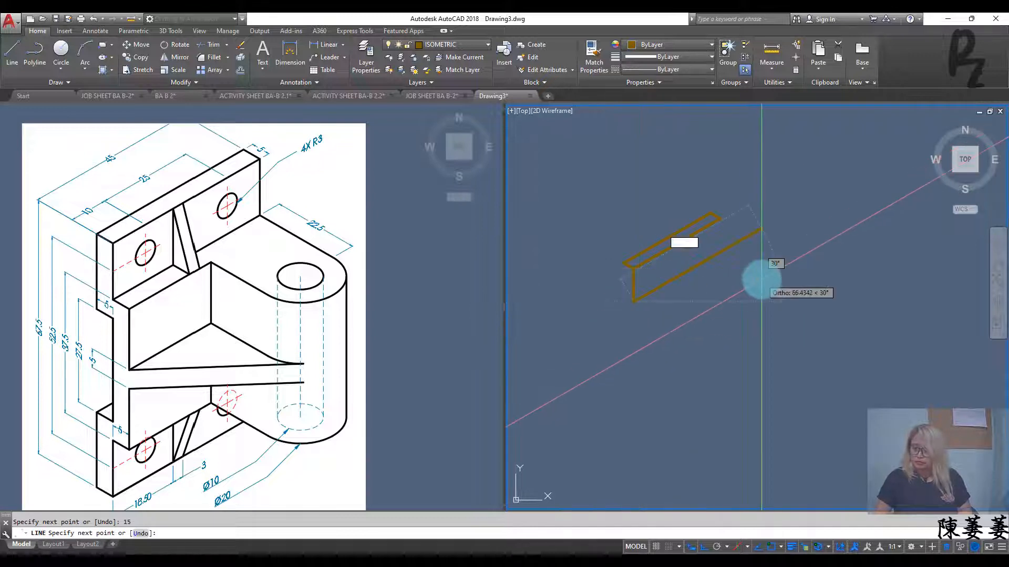
key(Return)
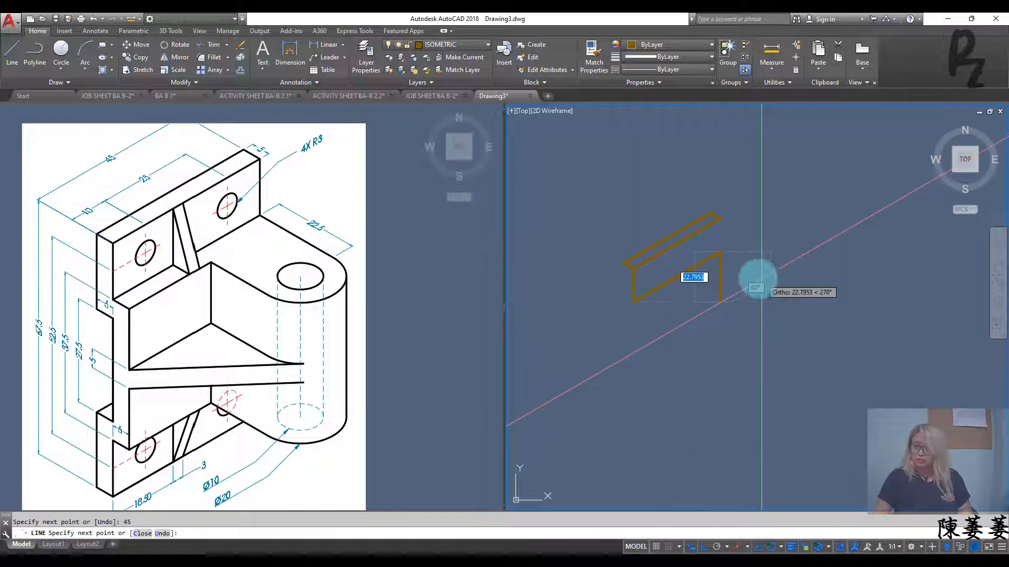
text(15.2504)
key(Return)
key(Escape)
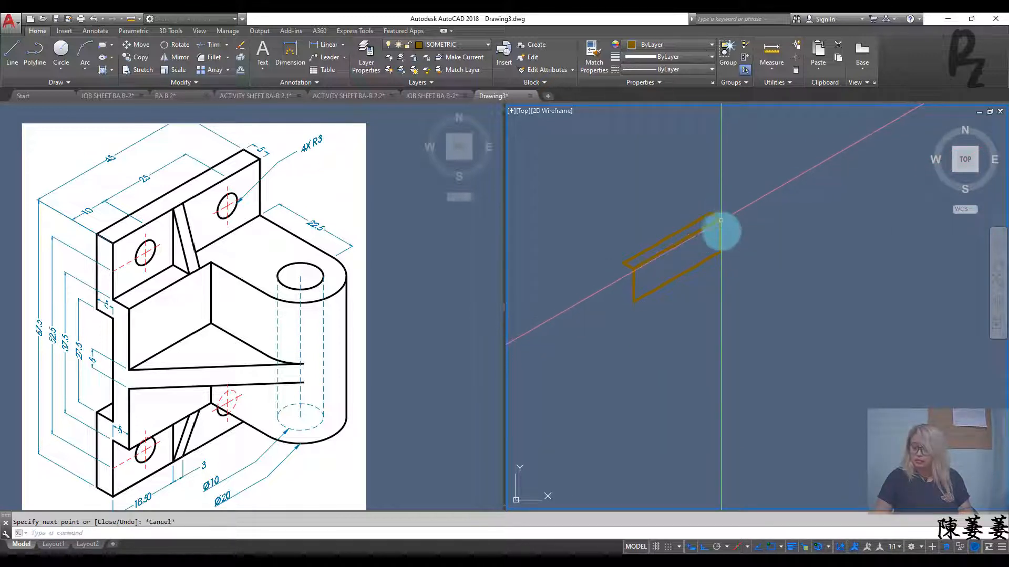
Step: On the top isoplane, copy the front face's lower edge 5 units outward along the 330° axis
scroll(699, 269, up, 2)
middle_drag(633, 288, 716, 288)
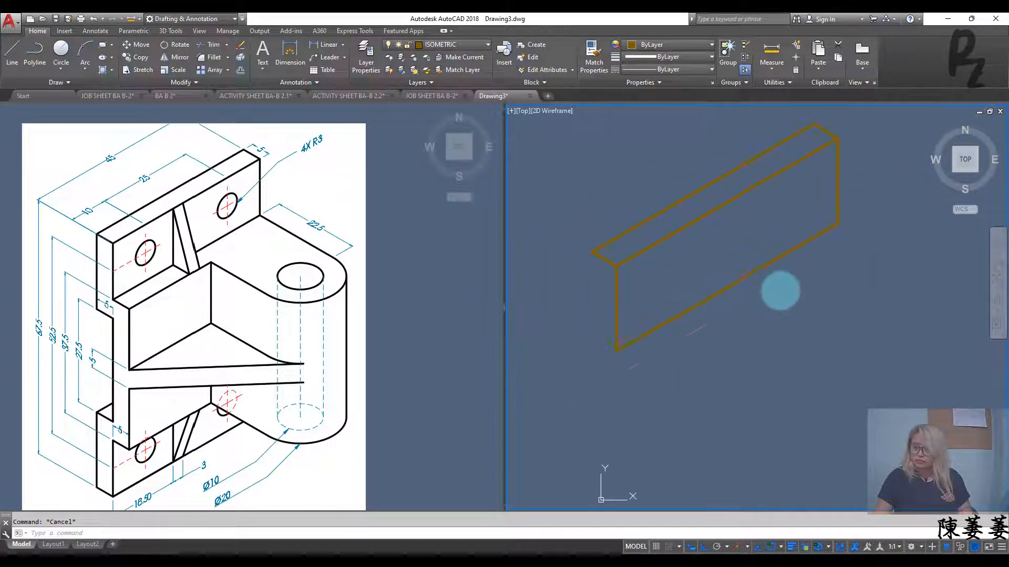
key(F5)
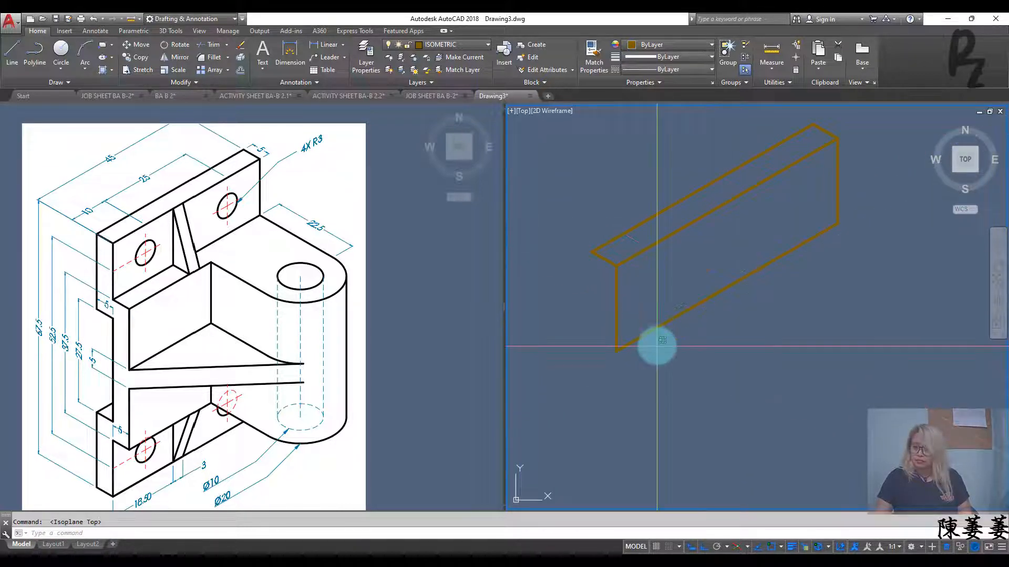
click(653, 345)
click(649, 321)
key(Return)
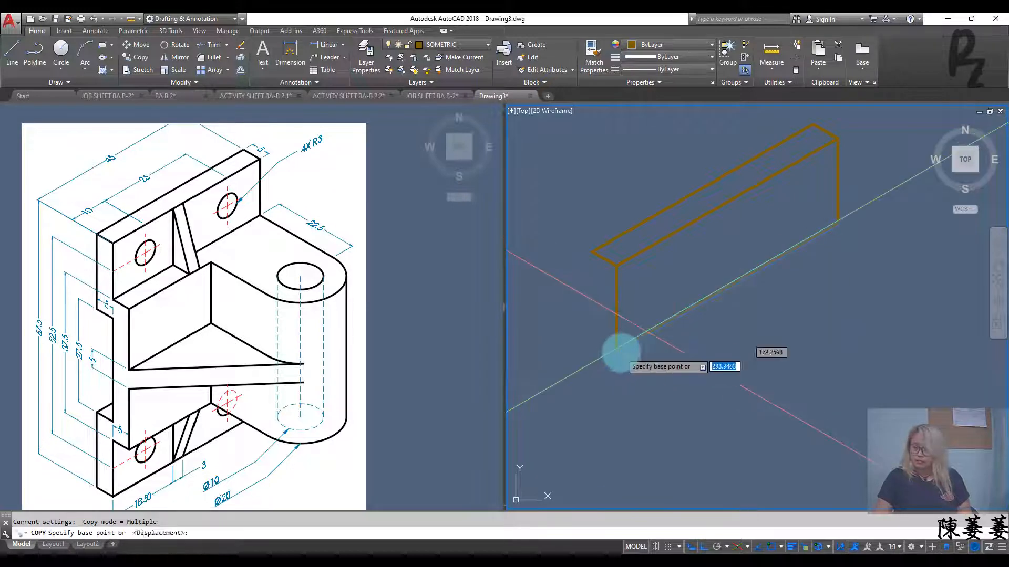
click(617, 351)
text(5)
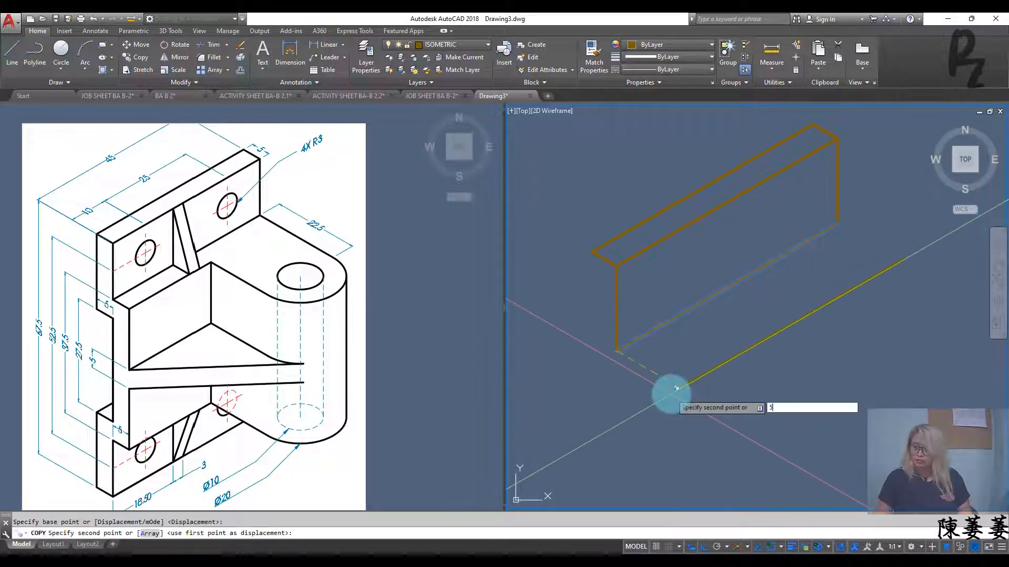
key(Return)
key(Escape)
Step: Connect both ends of the copied edge to the front face's lower corners with short lines
text(l)
key(Return)
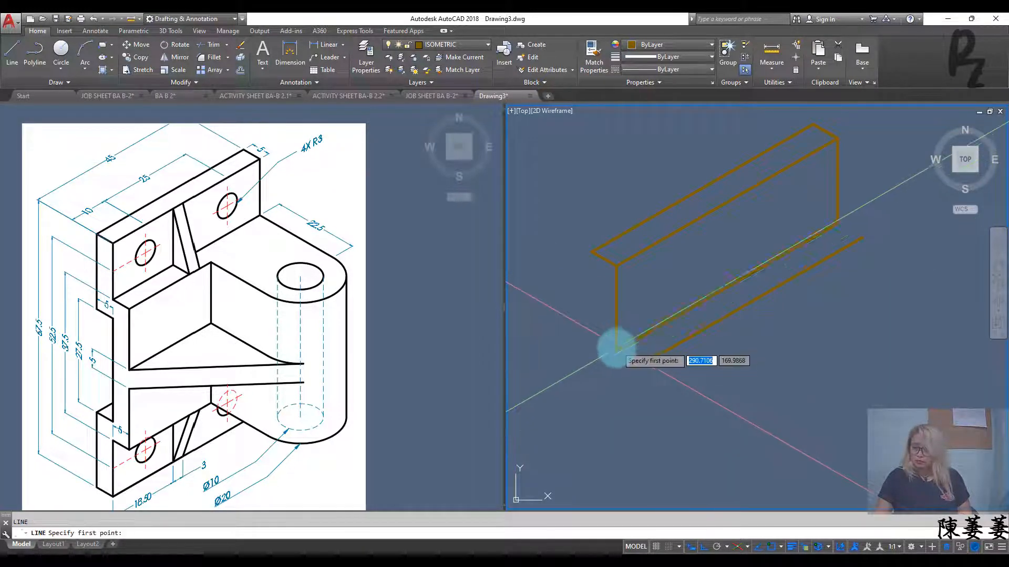
click(617, 349)
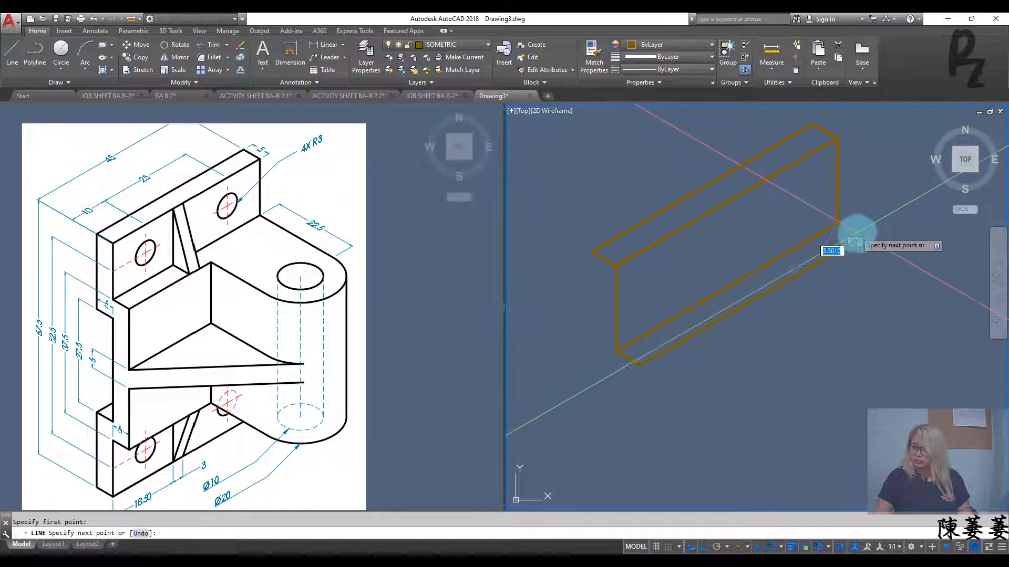
click(856, 241)
key(Return)
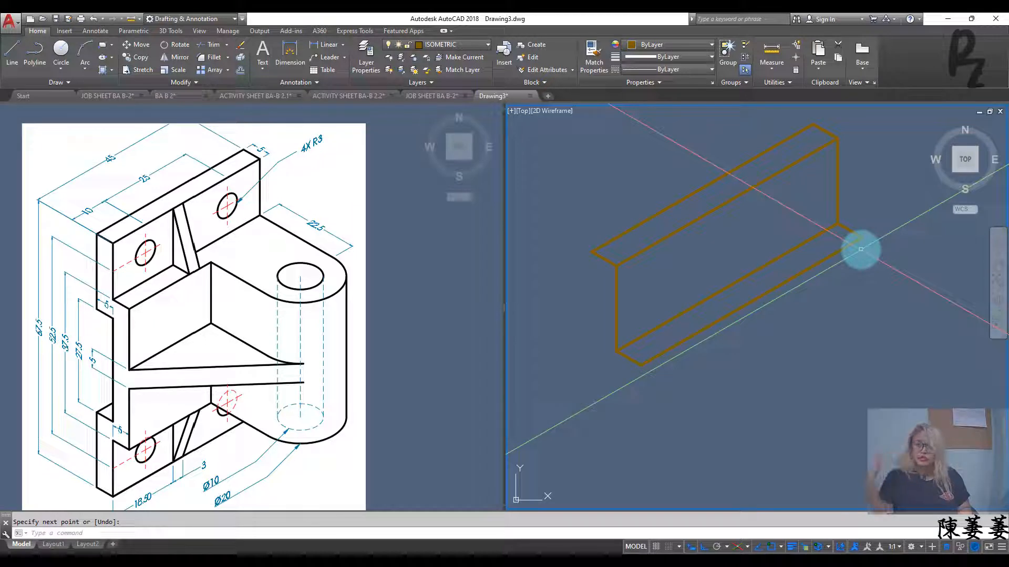
Step: Draw a 17.5-unit line along the 330° axis from the upper end of the copied edge
key(Return)
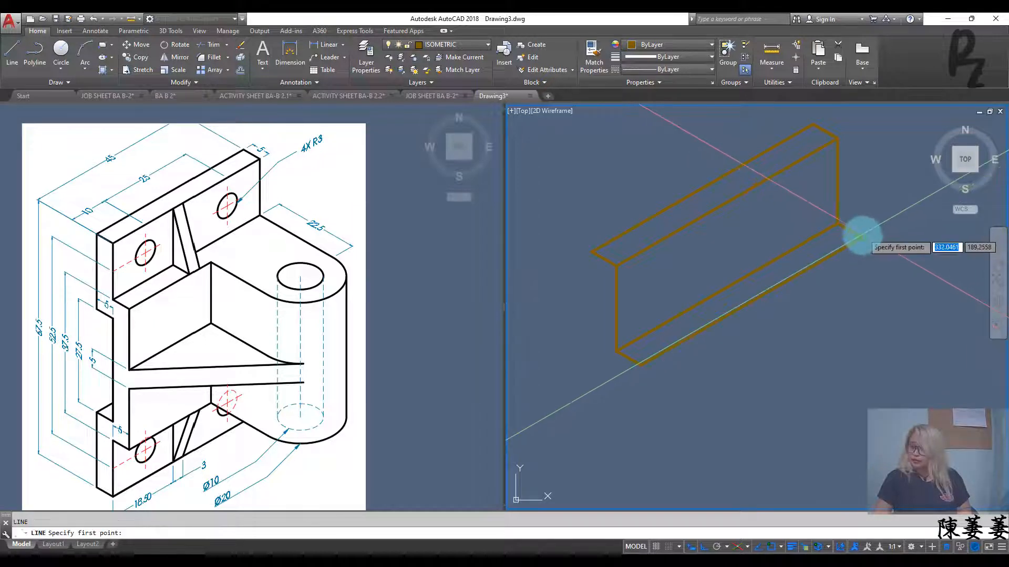
click(861, 238)
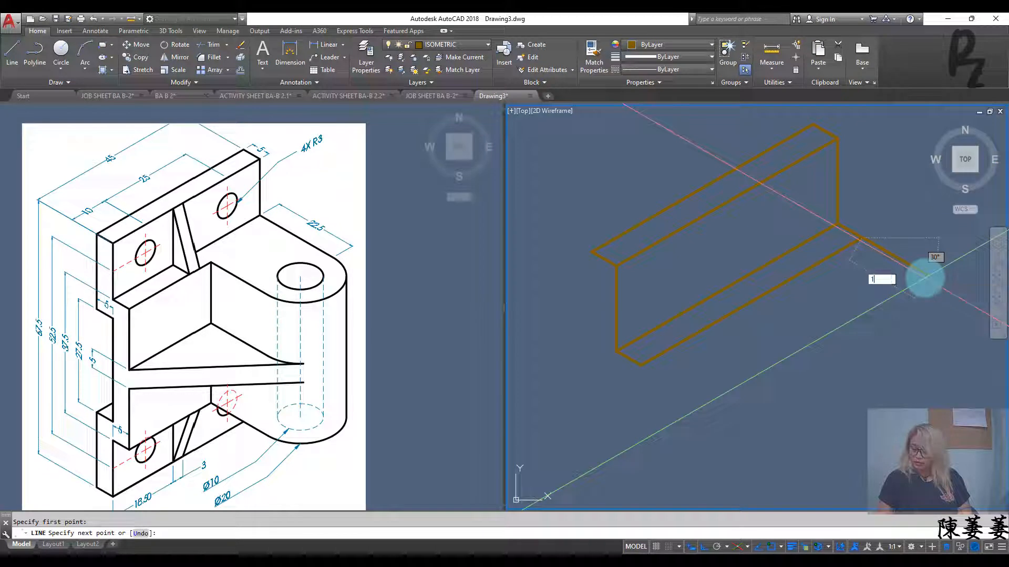
text(17.5)
key(Return)
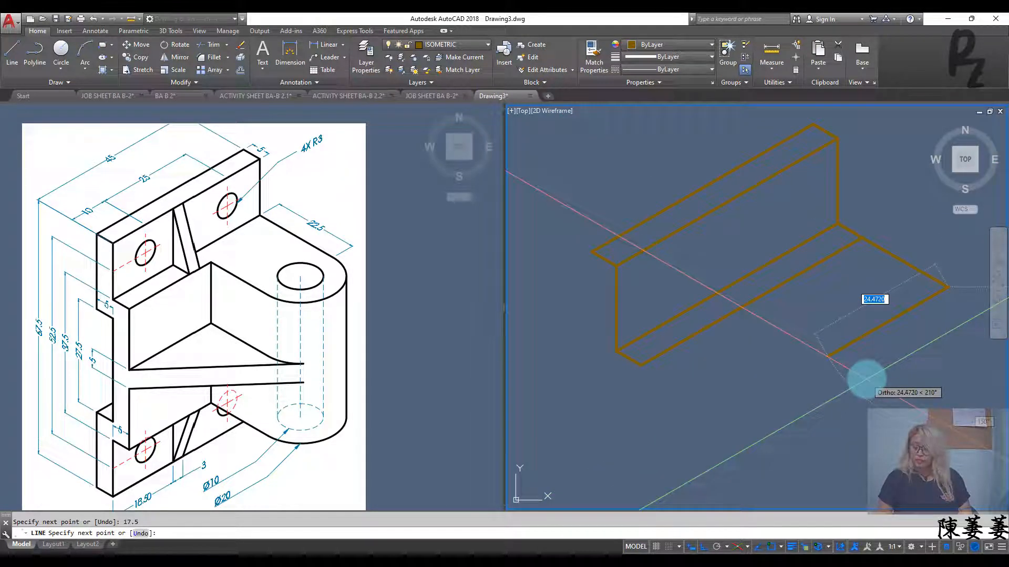
text(40)
key(Return)
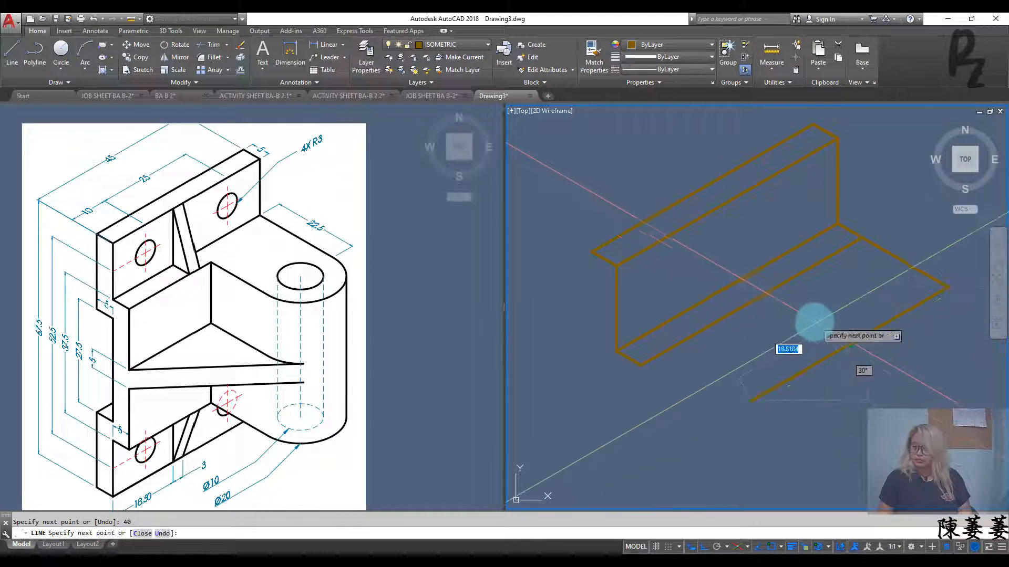
key(ctrl+z)
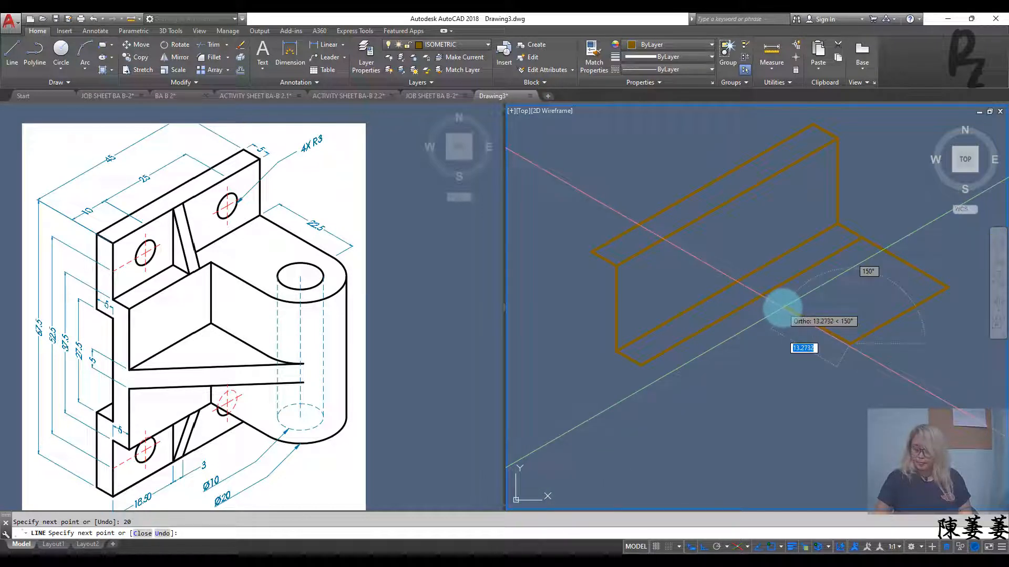
Step: Continue the arm outline 20 units along the 210° axis, and close it back along the 150° axis to the strip's outer edge
key(Return)
key(Escape)
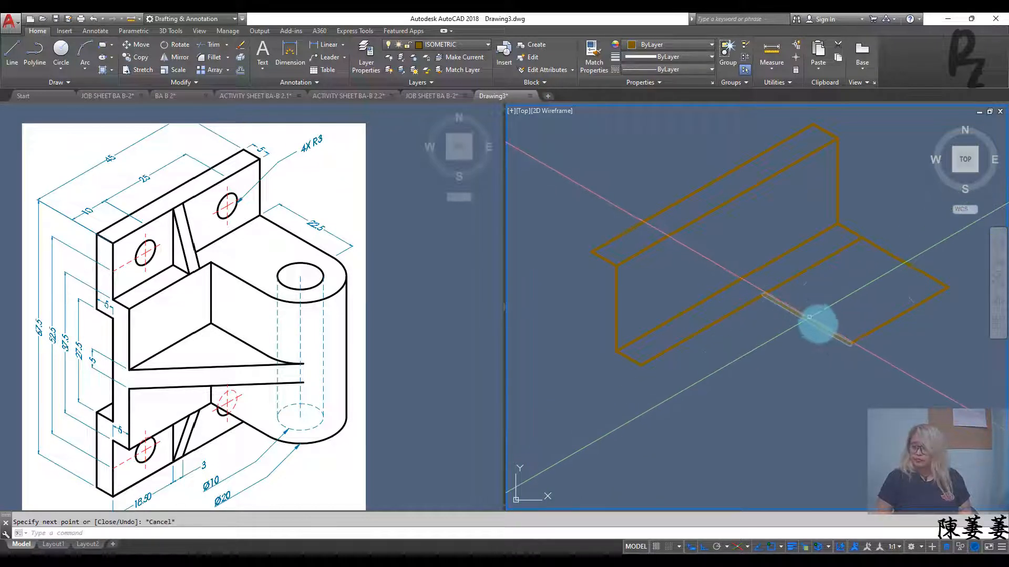
Step: Draw a 10-unit-radius isocircle centred on the midpoint of the arm's outer end line, reaching its corners
middle_drag(816, 324, 712, 268)
text(el)
key(Return)
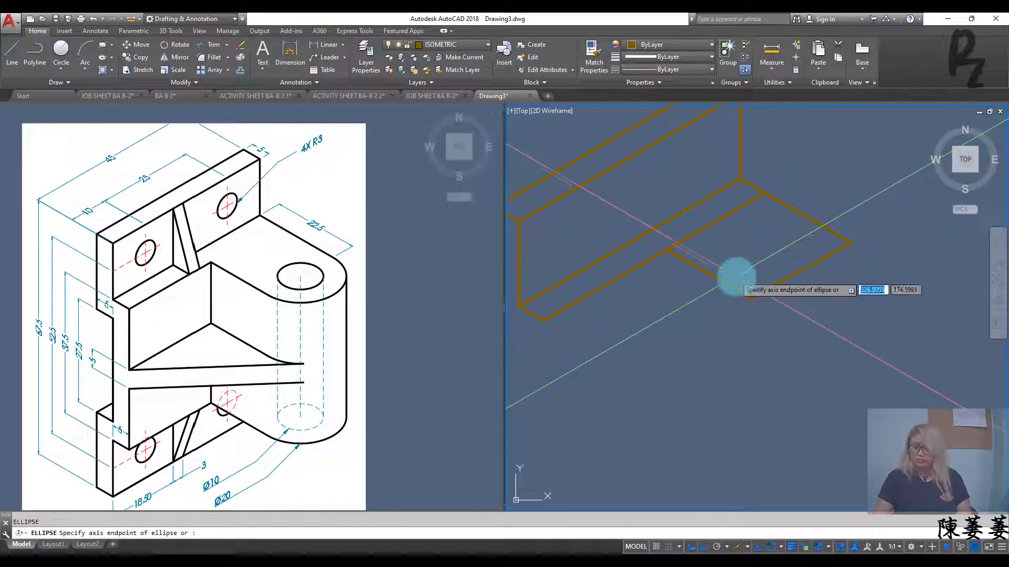
text(i)
key(Return)
click(802, 270)
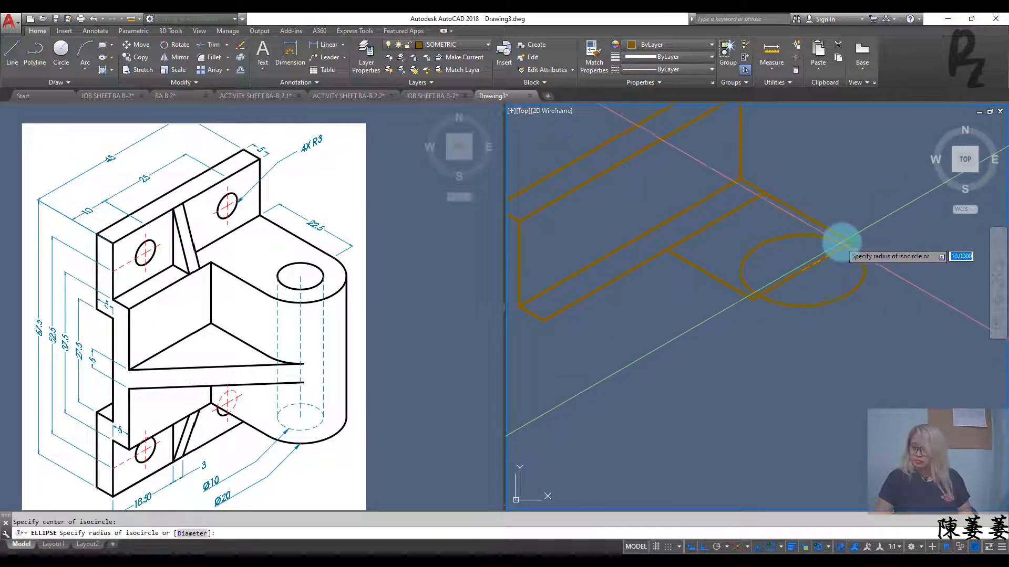
click(832, 261)
key(Escape)
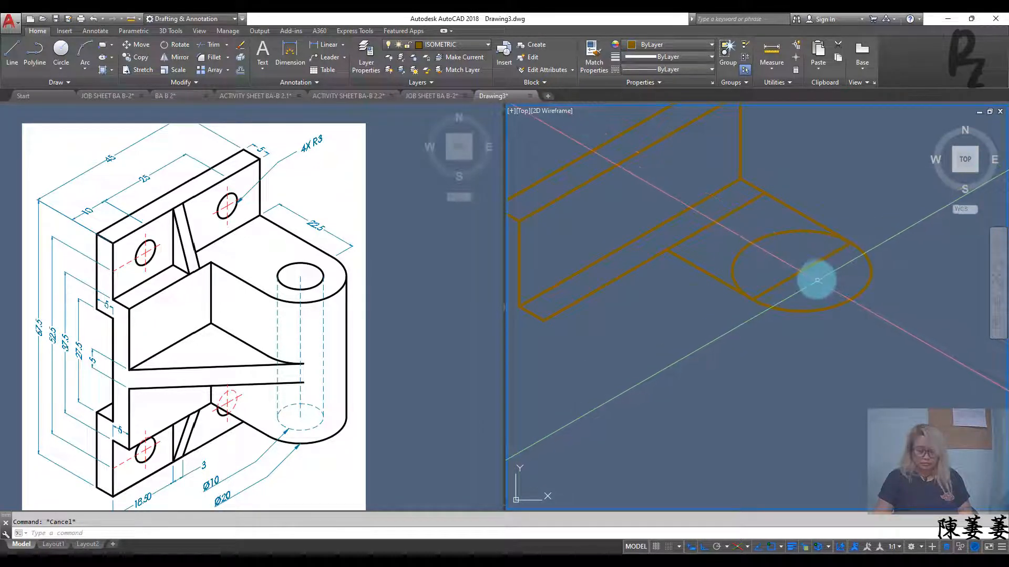
Step: Draw a concentric isocircle of diameter 10 at the same center for the hole
text(el)
key(Return)
text(ipse or :)
key(Return)
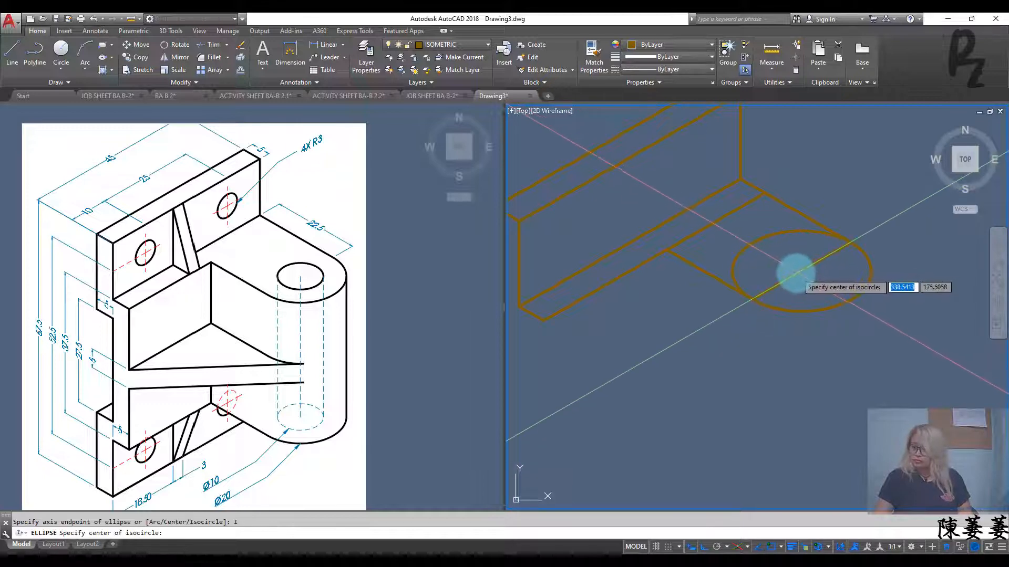
click(800, 270)
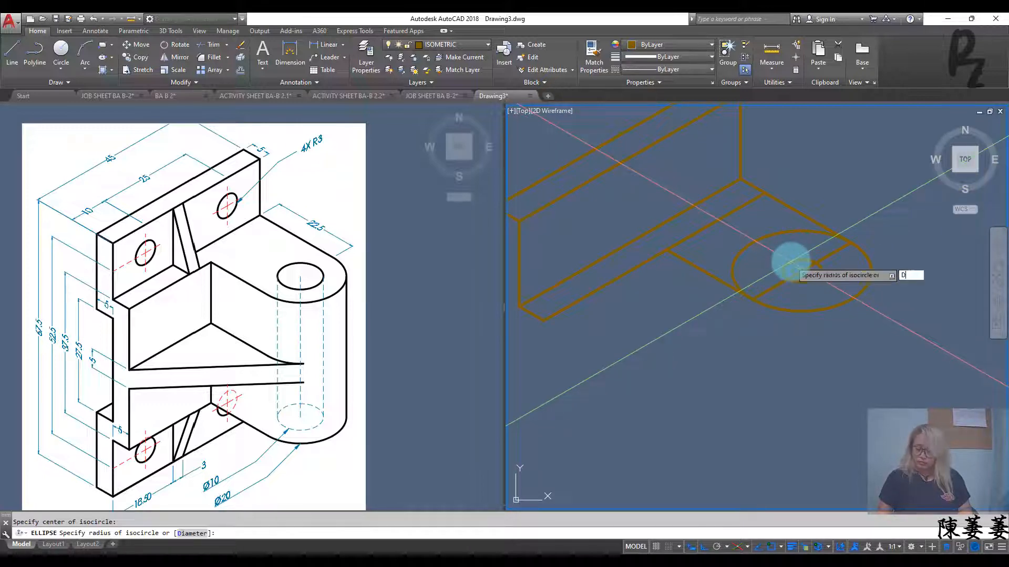
text(10)
key(Return)
key(Escape)
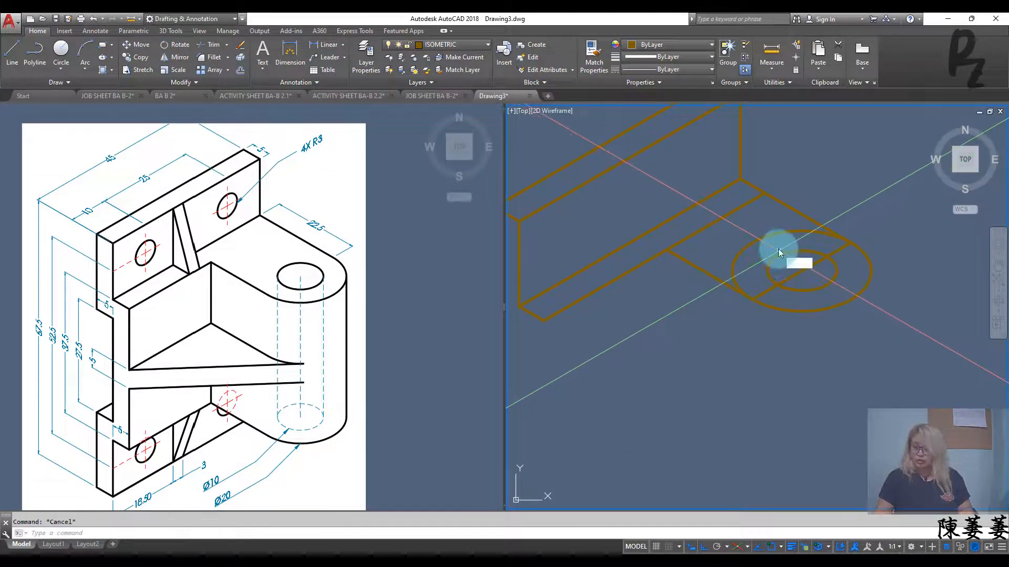
Step: Trim the inner half of the large isocircle and erase the straight line crossing the arm's rounded end
click(754, 259)
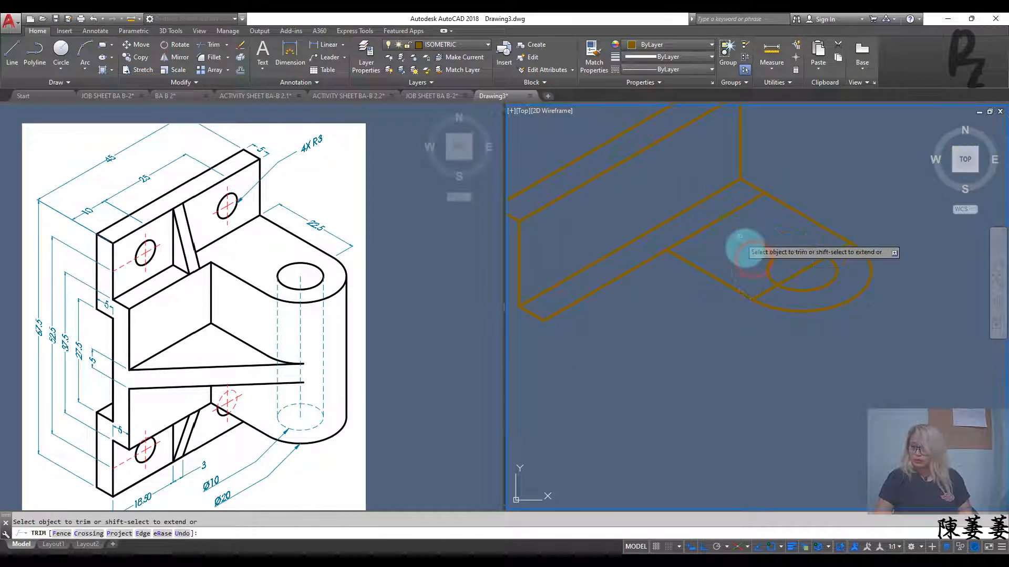
key(Escape)
click(764, 292)
key(Delete)
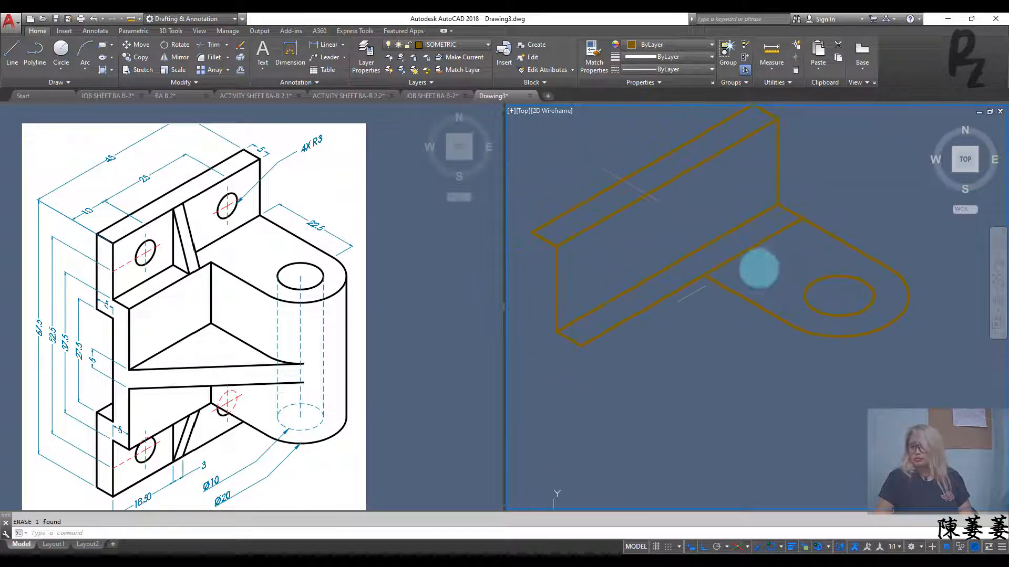
Step: Trim the segment of the strip's outer edge lying between the two sides of the arm
text(T)
key(Return)
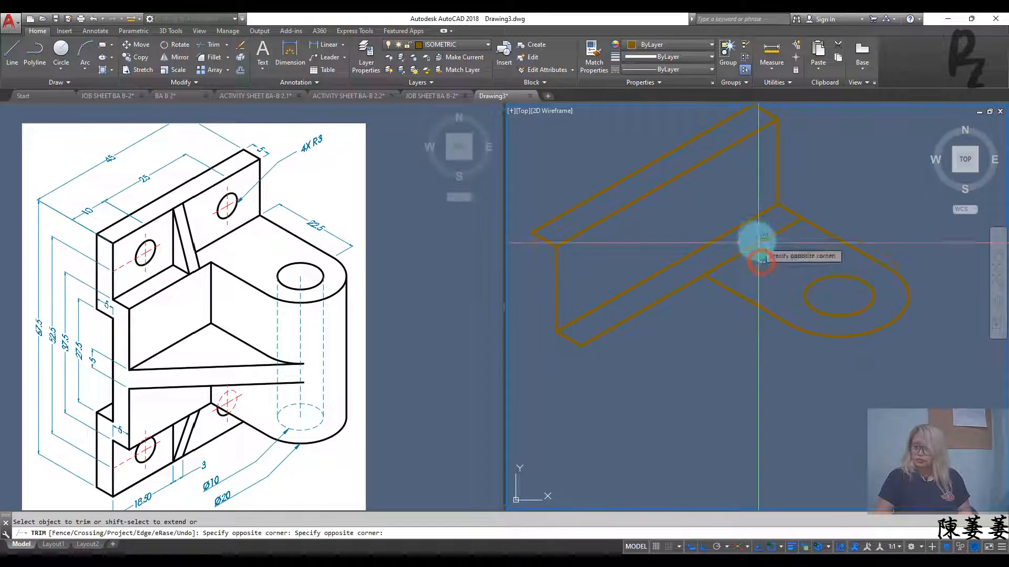
key(Escape)
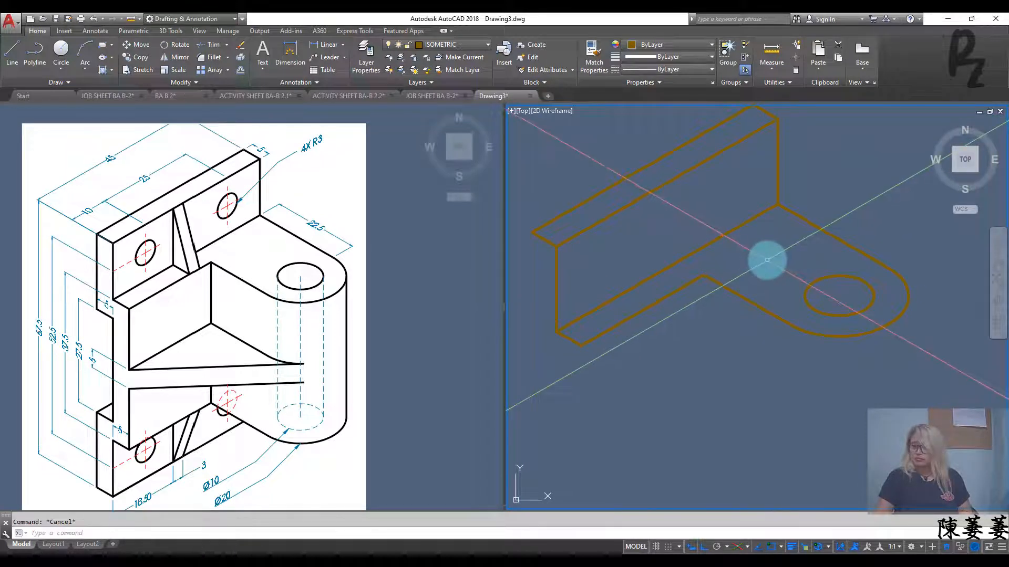
Step: In the green top view, trim the horizontal line crossing the arm where it meets the plate
scroll(767, 260, down, 5)
scroll(653, 231, up, 6)
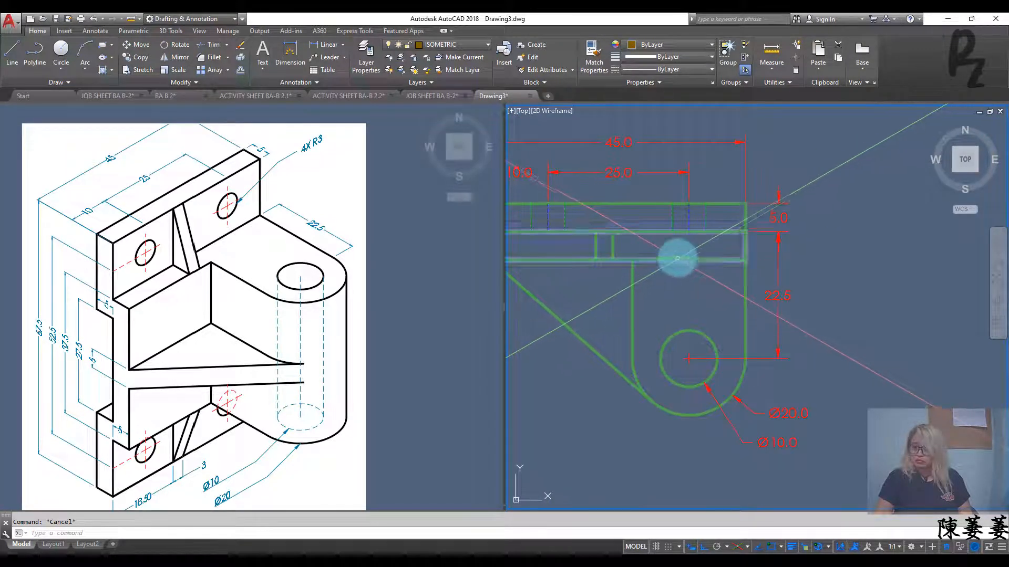
right_click(684, 273)
right_click(684, 273)
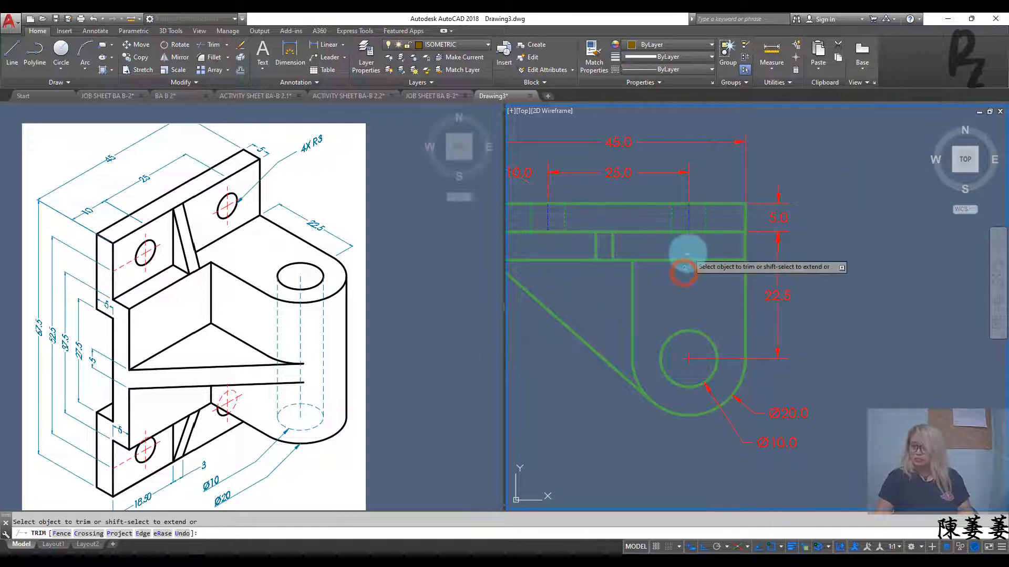
key(Escape)
Step: On the right isoplane, draw a 37.5-unit line straight down from the strip's outer front corner in the isometric view
scroll(904, 289, down, 5)
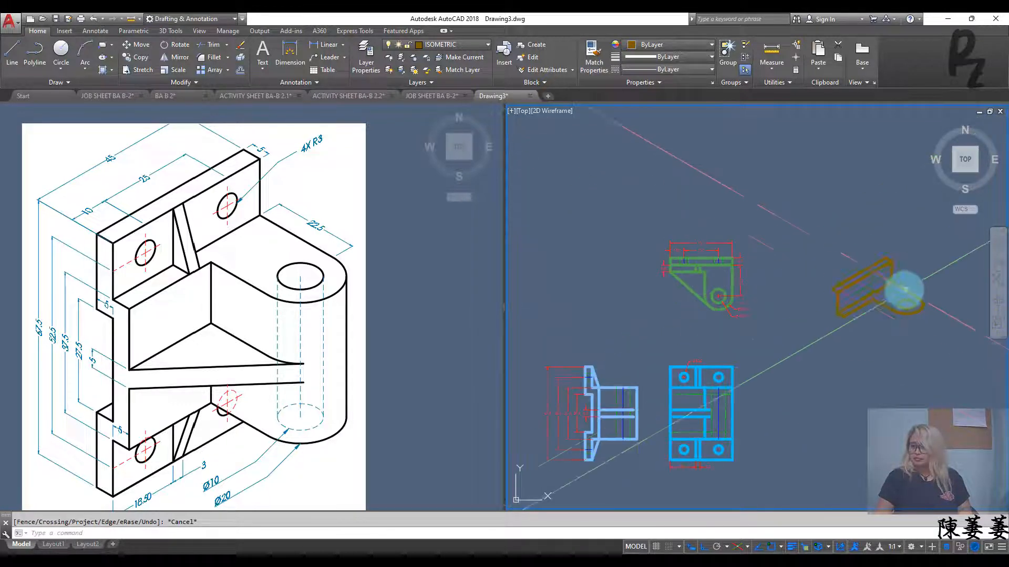
middle_drag(905, 290, 818, 298)
scroll(818, 298, up, 5)
mouse_move(782, 331)
middle_down()
mouse_move(785, 274)
mouse_move(777, 315)
middle_up()
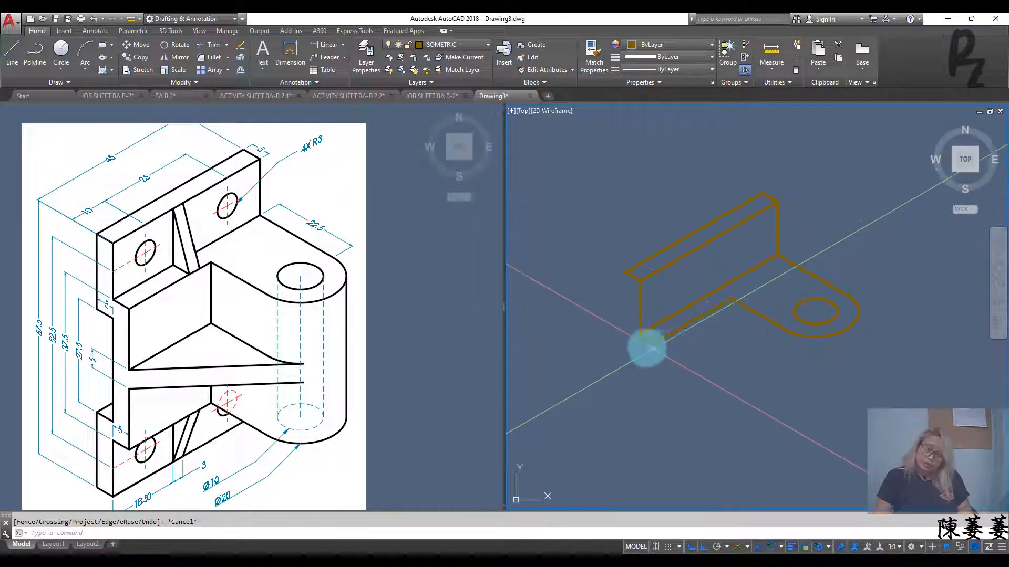
key(F5)
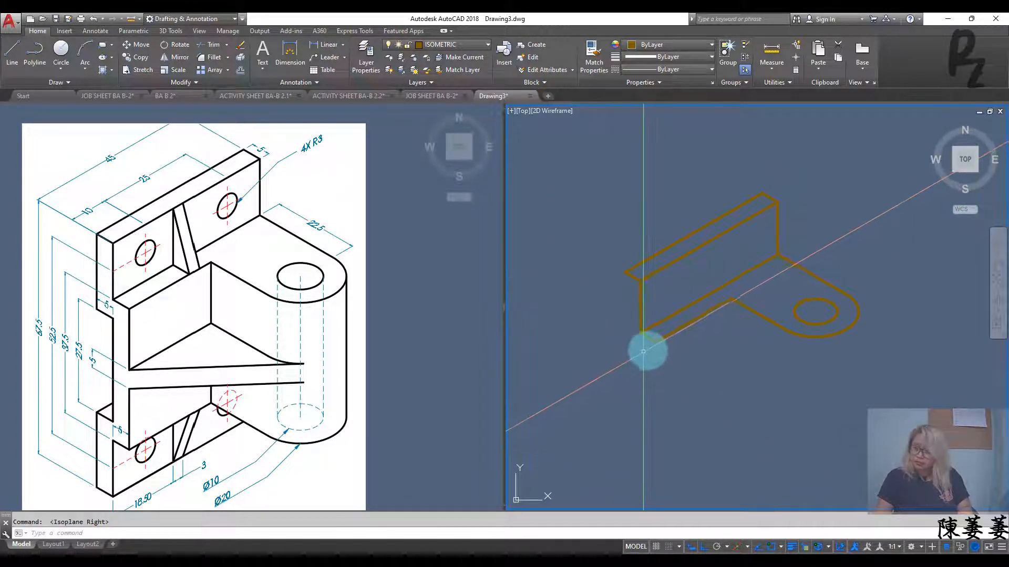
key(F5)
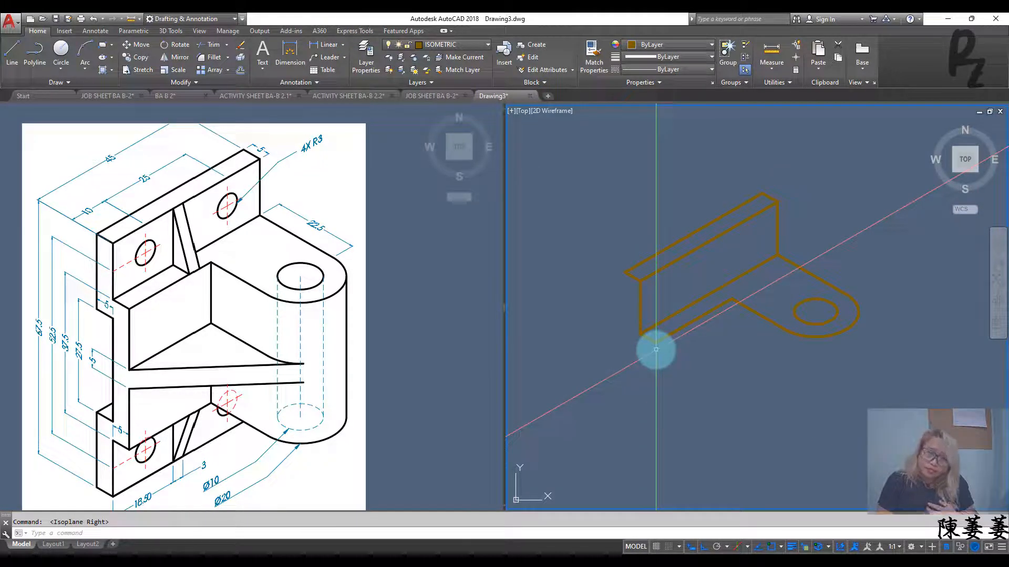
text(l)
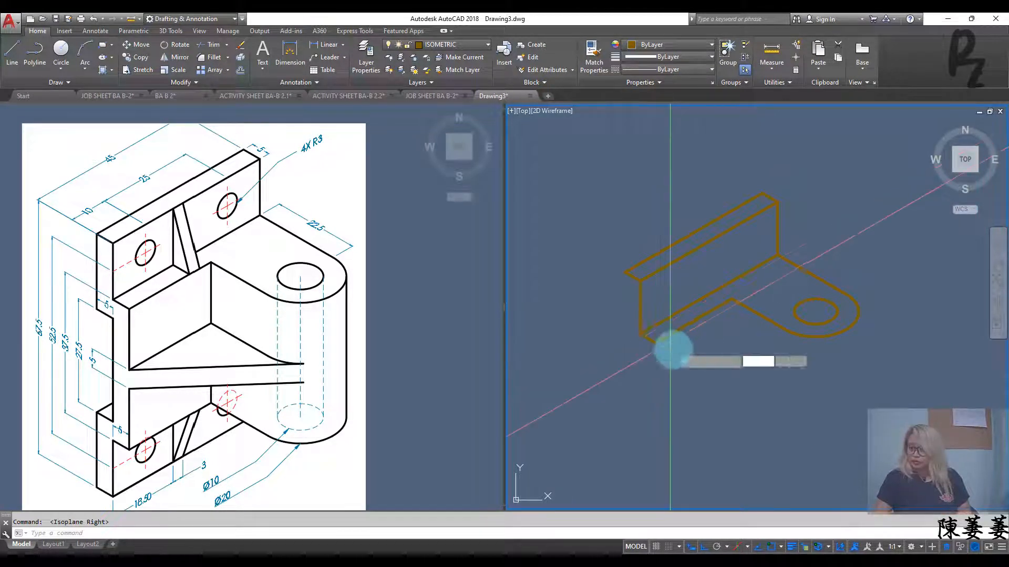
key(Return)
click(654, 343)
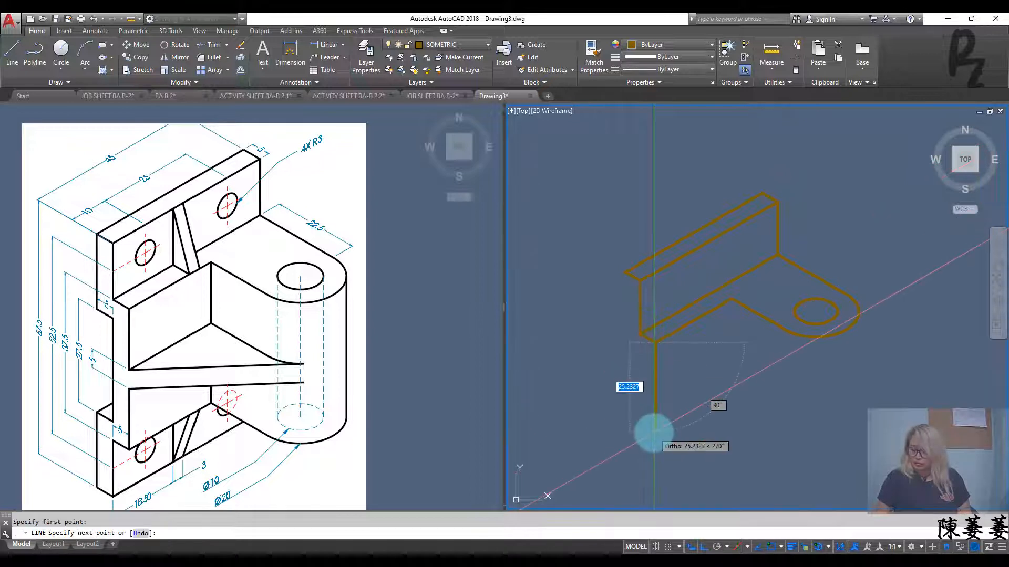
text(37.5)
key(Return)
key(Escape)
key(Escape)
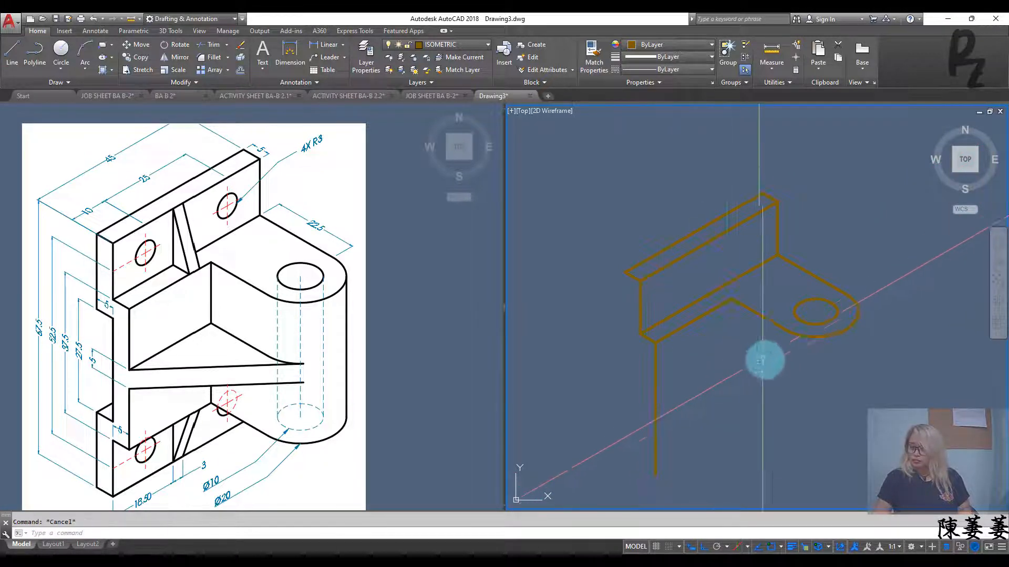
Step: Copy the 37.5-unit vertical line from its upper end to the inner corner where the arm meets the strip
middle_drag(760, 358, 671, 268)
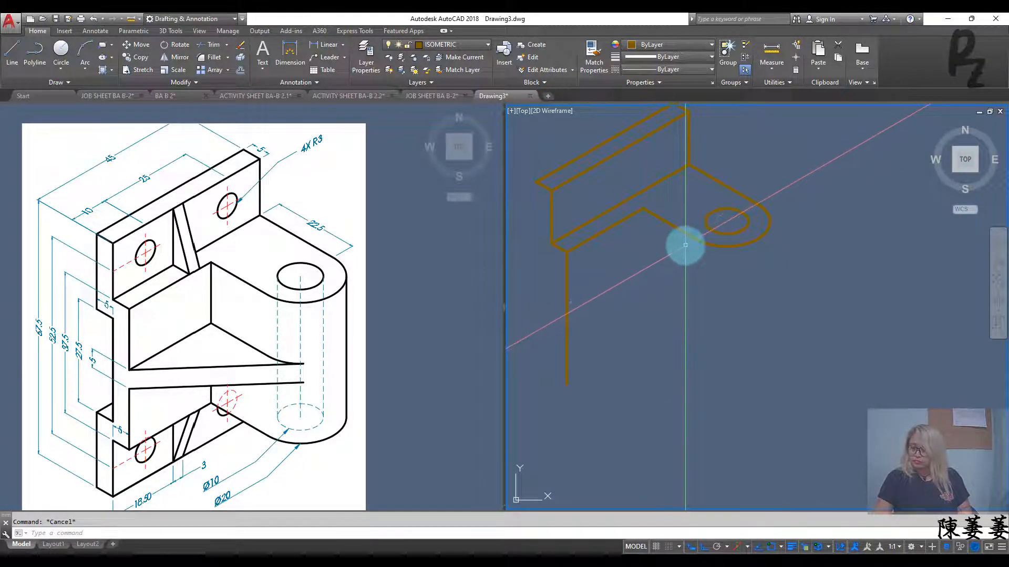
click(565, 310)
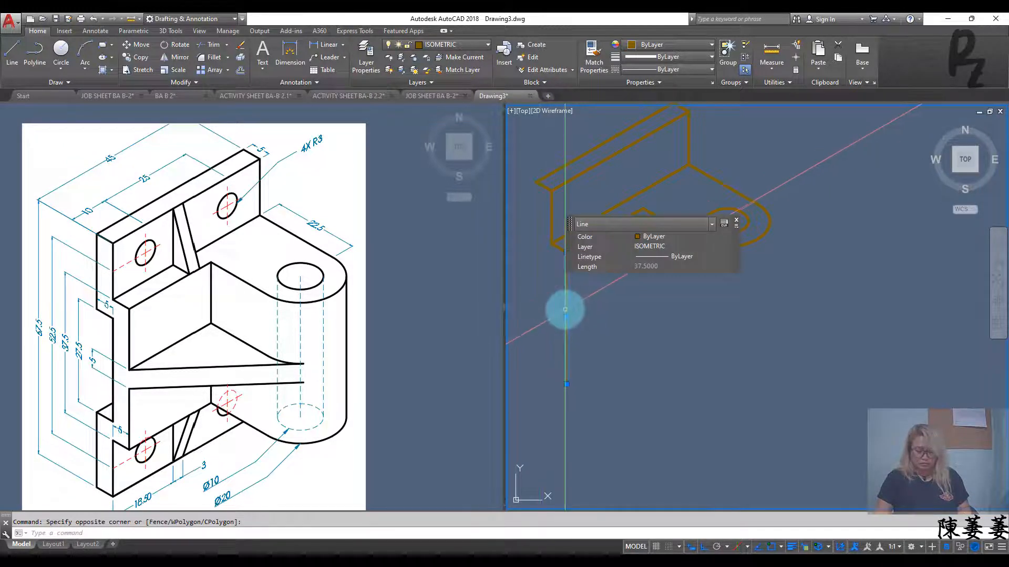
text(CO)
key(Return)
click(566, 252)
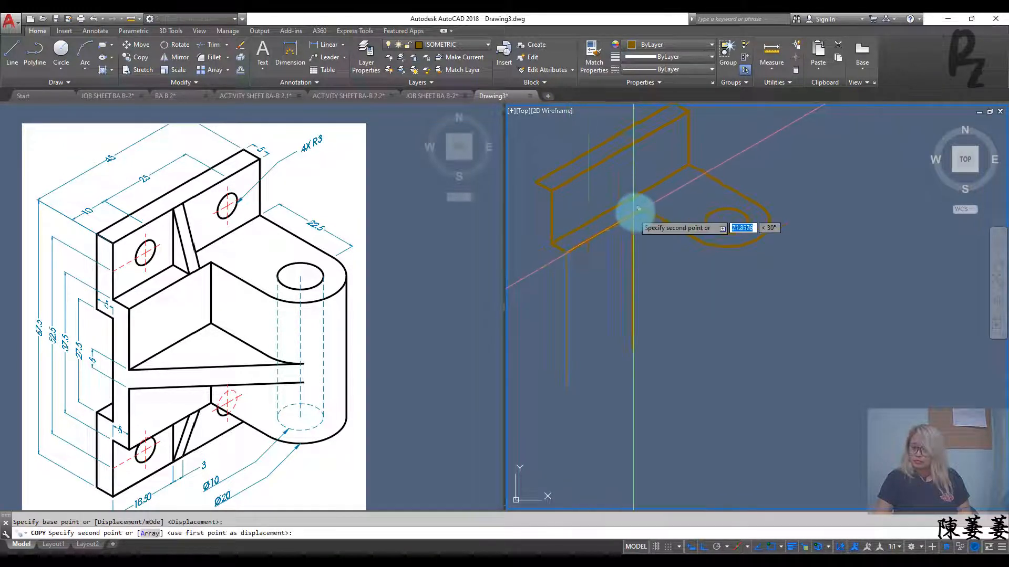
click(647, 203)
key(Escape)
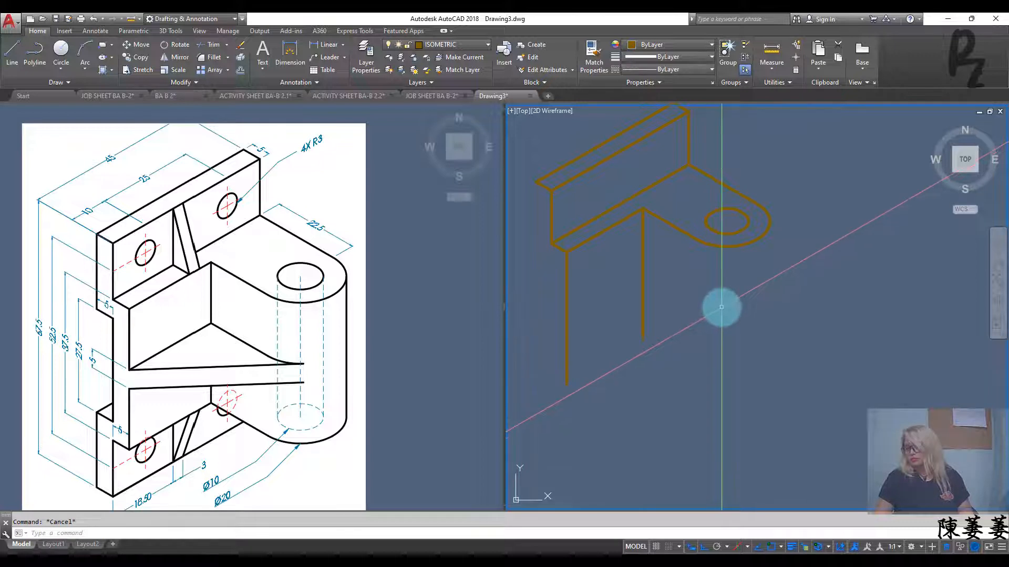
Step: Copy the arm's near side edge, rounded end and hole from the inner corner down to the vertical line's lower end
click(784, 298)
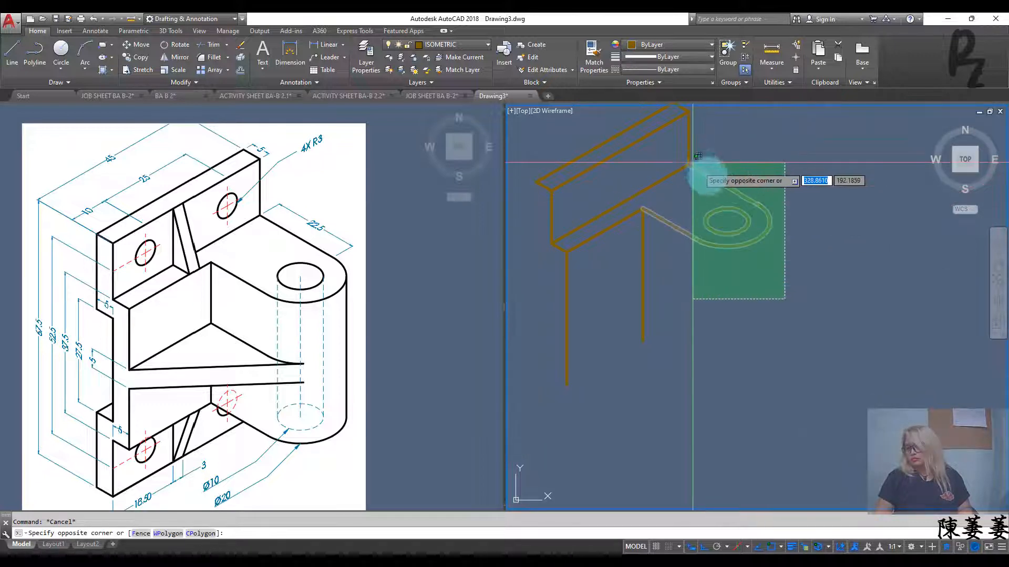
click(696, 261)
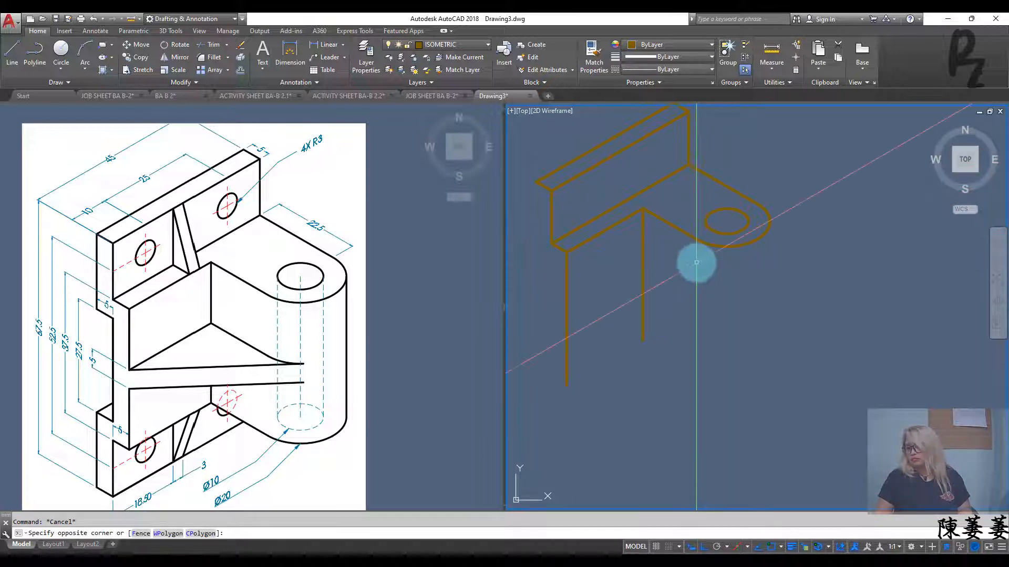
click(731, 272)
click(672, 219)
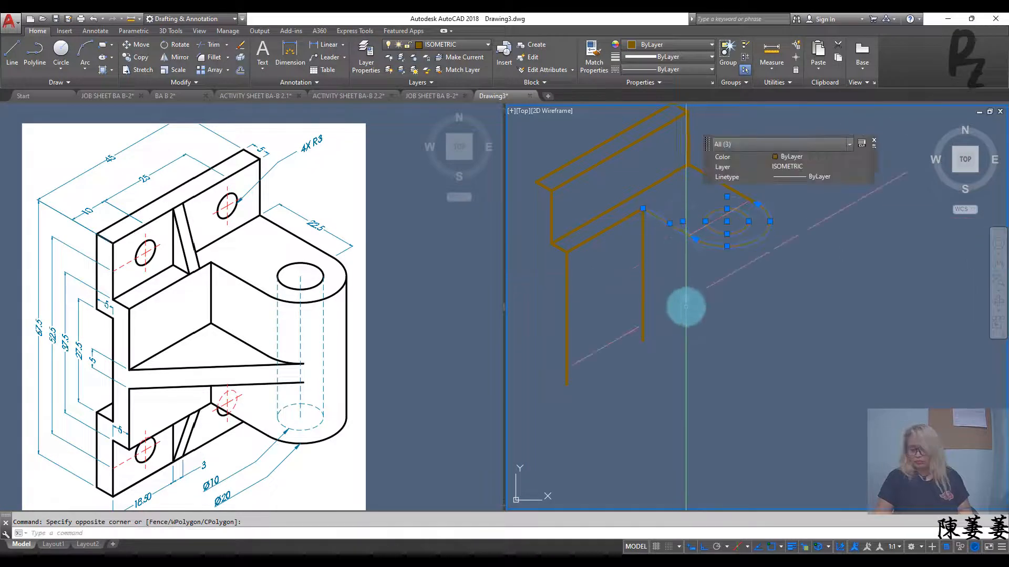
text(co)
key(Return)
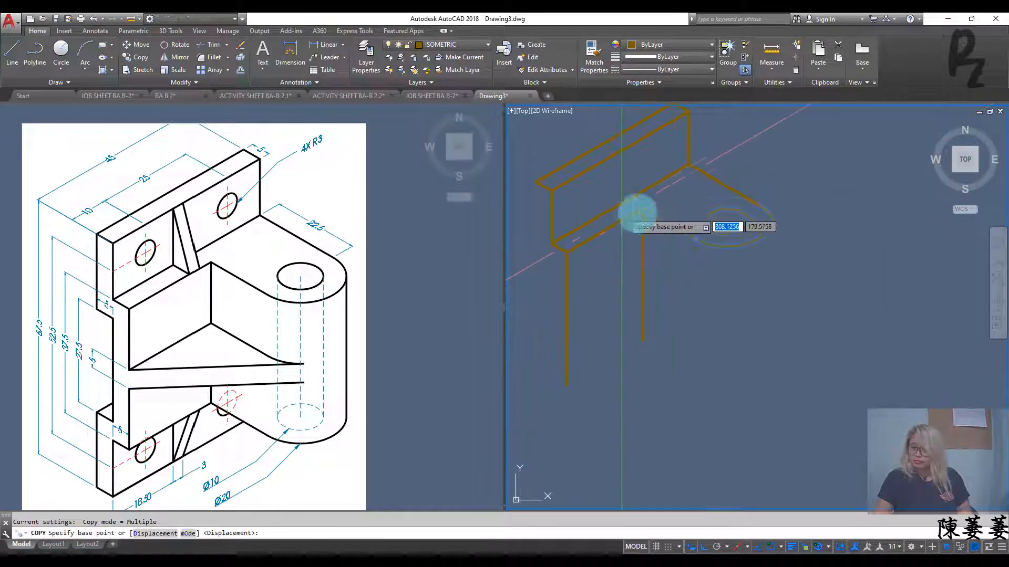
click(641, 211)
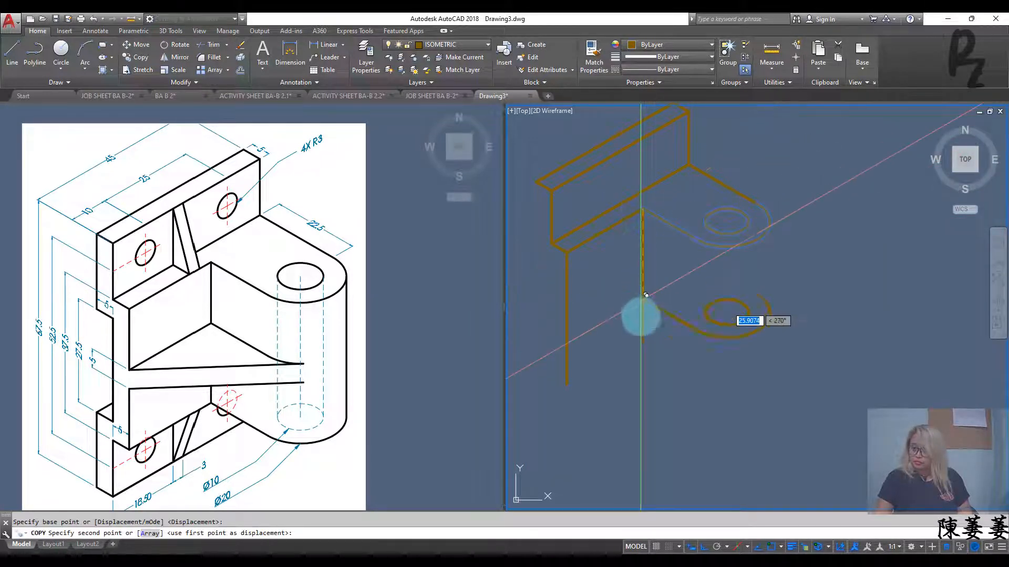
click(647, 337)
key(Escape)
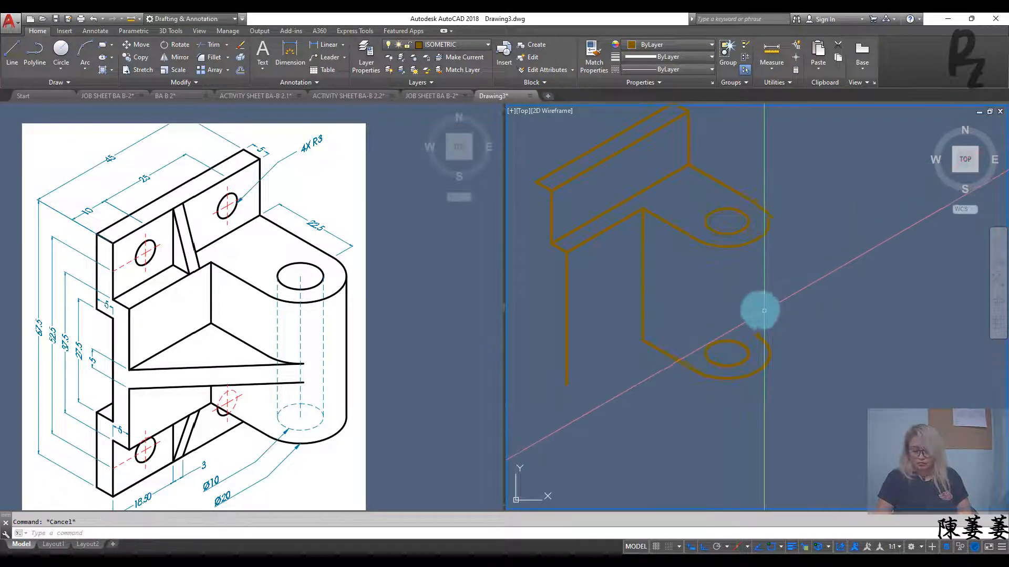
Step: Connect the outermost points of the upper and lower rounded ends with a vertical line
text(l)
key(Return)
click(770, 219)
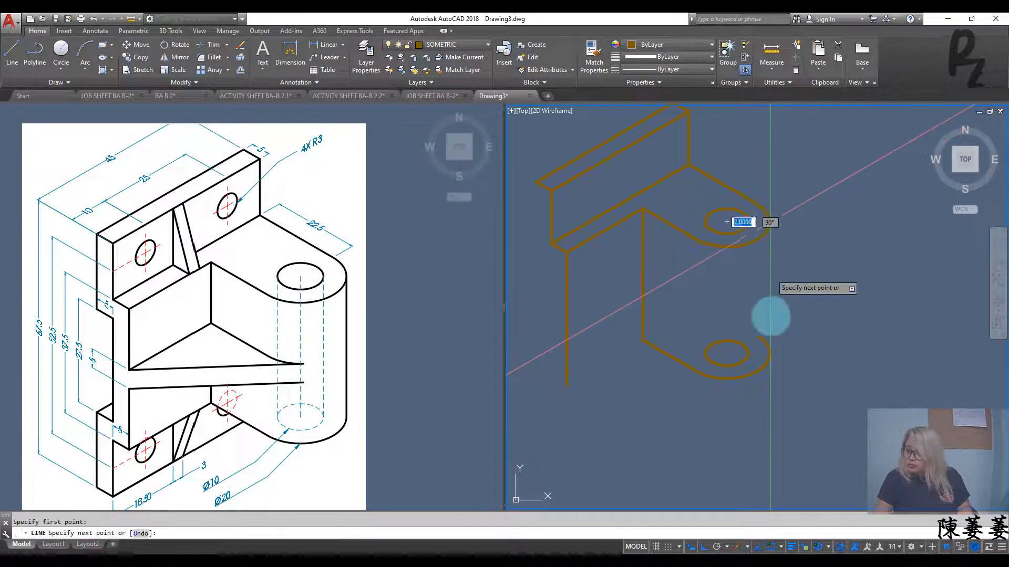
click(769, 353)
key(Escape)
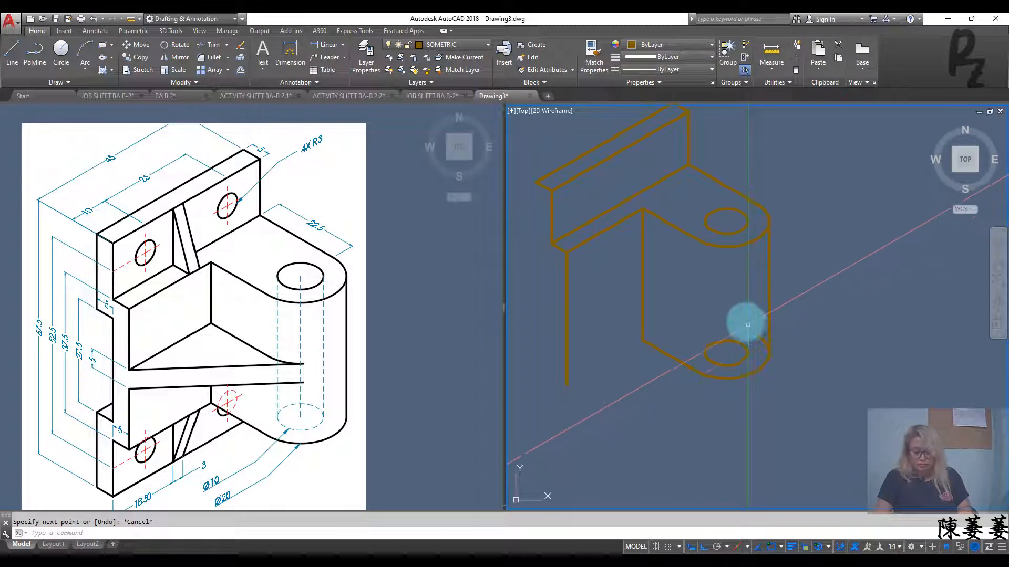
Step: Trim the part of the lower rounded end that extends past the arm's outer vertical line
text(tr)
key(Return)
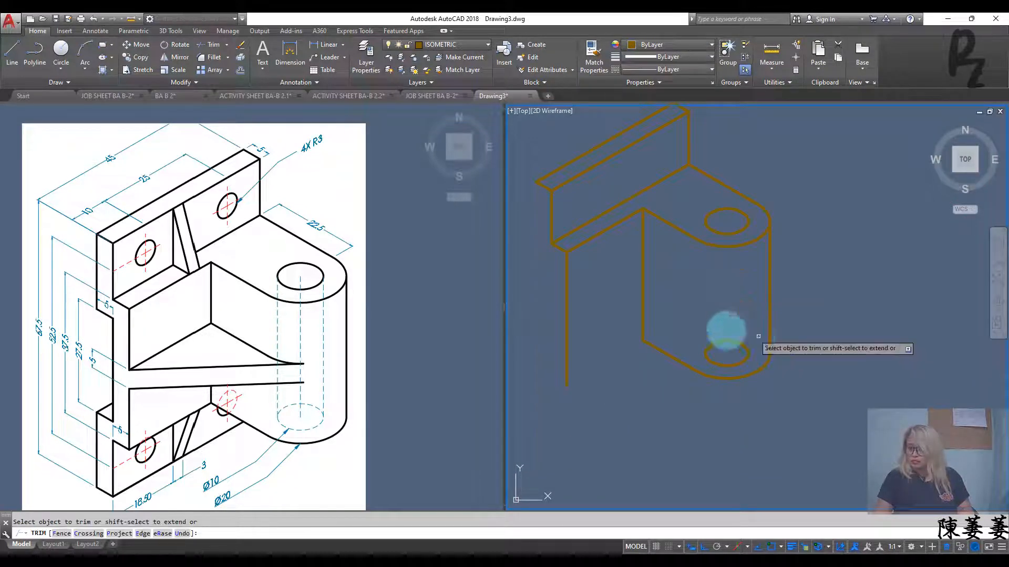
key(Escape)
Step: Assign the arm's lower hole ellipse to the HIDDENLINE layer
middle_drag(696, 315, 695, 307)
click(731, 351)
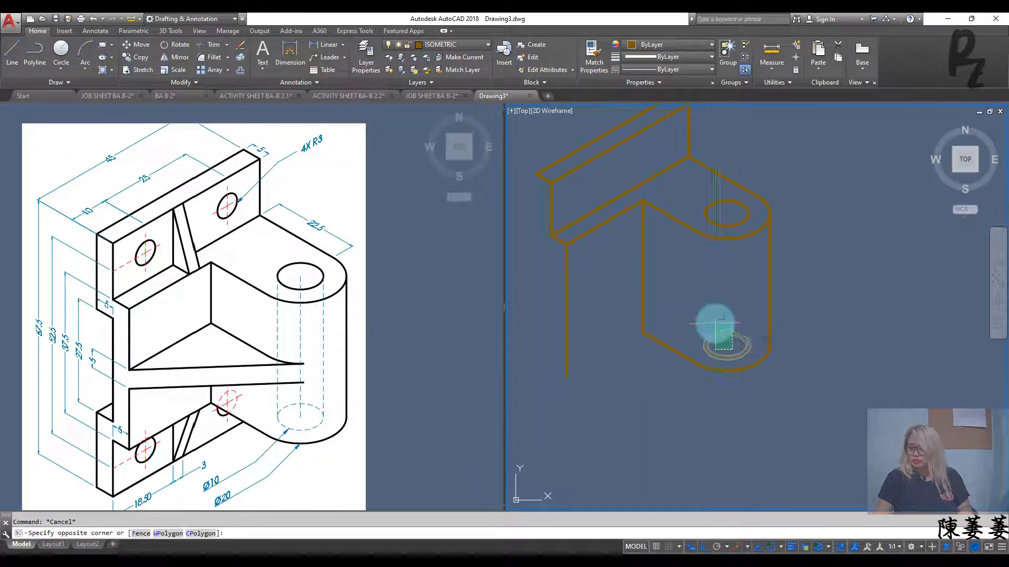
click(714, 327)
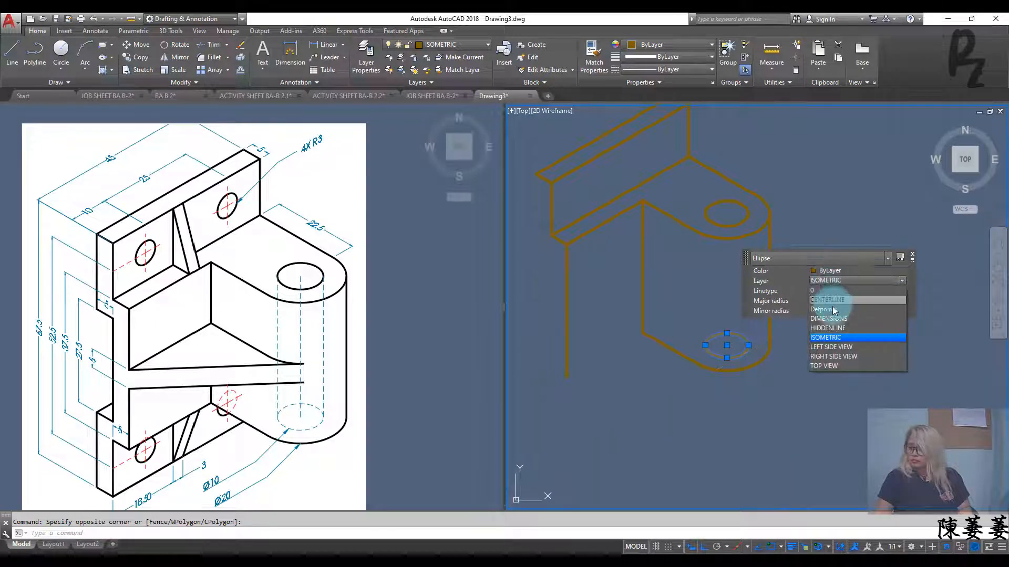
click(834, 329)
key(Escape)
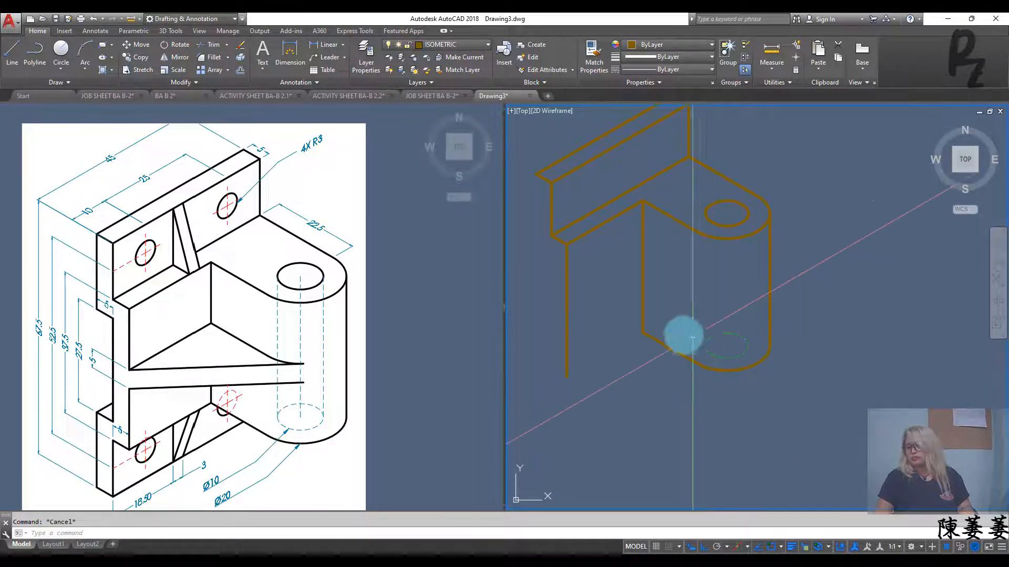
Step: Draw a line from the strip's outer front corner tangent to the arm's upper rounded end
middle_drag(665, 322, 707, 297)
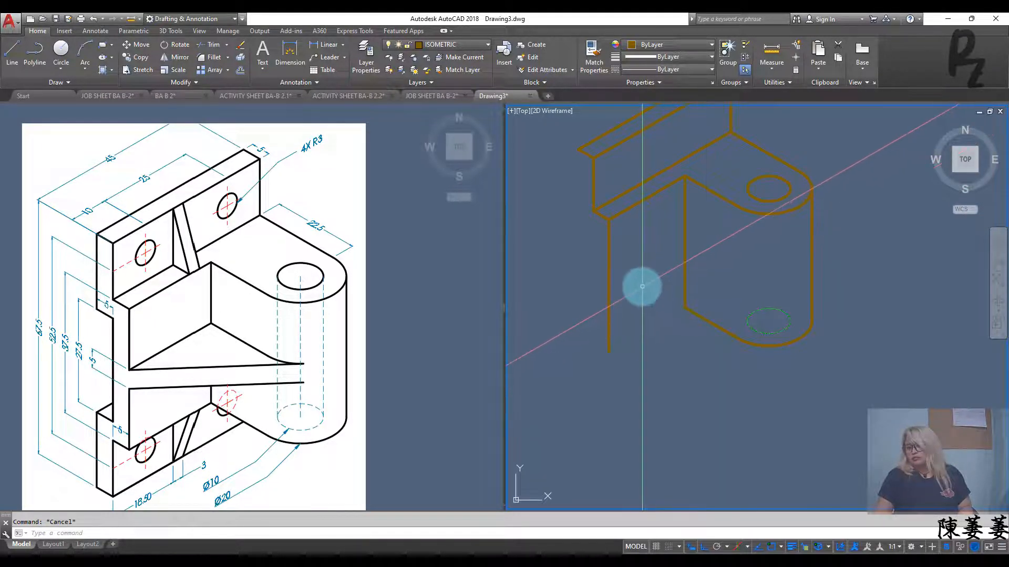
text(l)
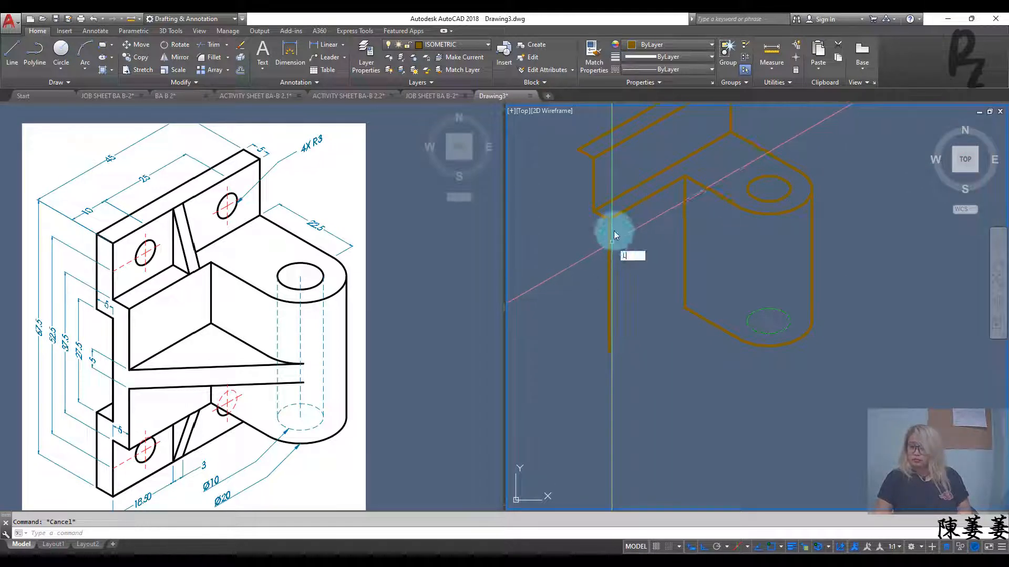
key(Return)
click(609, 218)
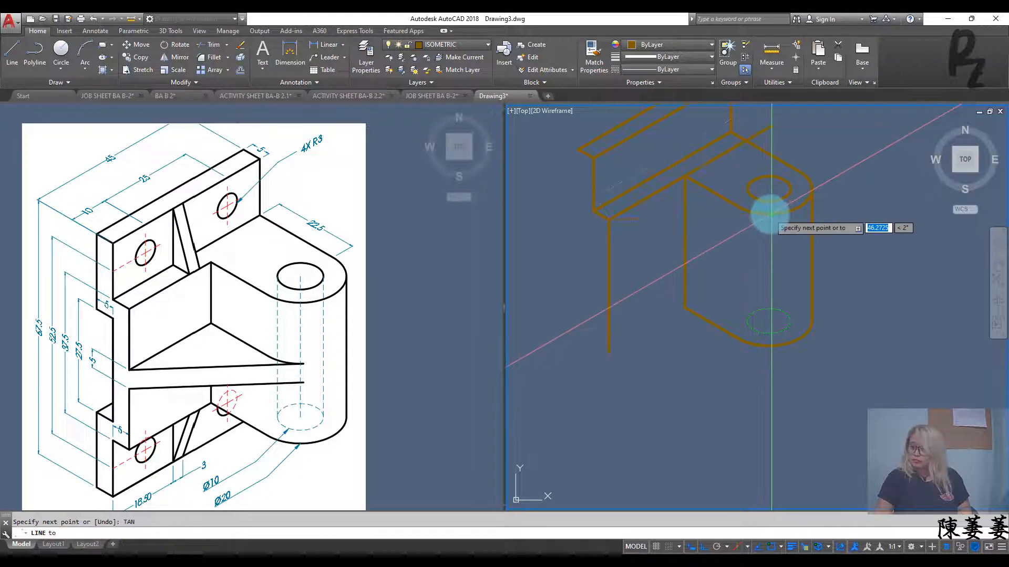
key(Escape)
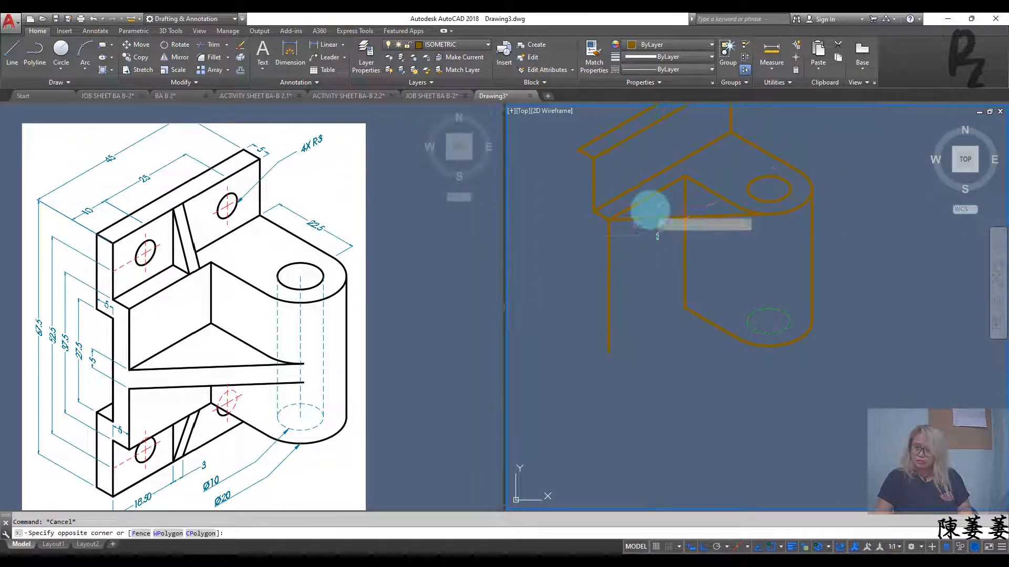
Step: Try to move the tangent line from the strip's outer front corner down to the vertical line's midpoint, and undo the move
click(652, 217)
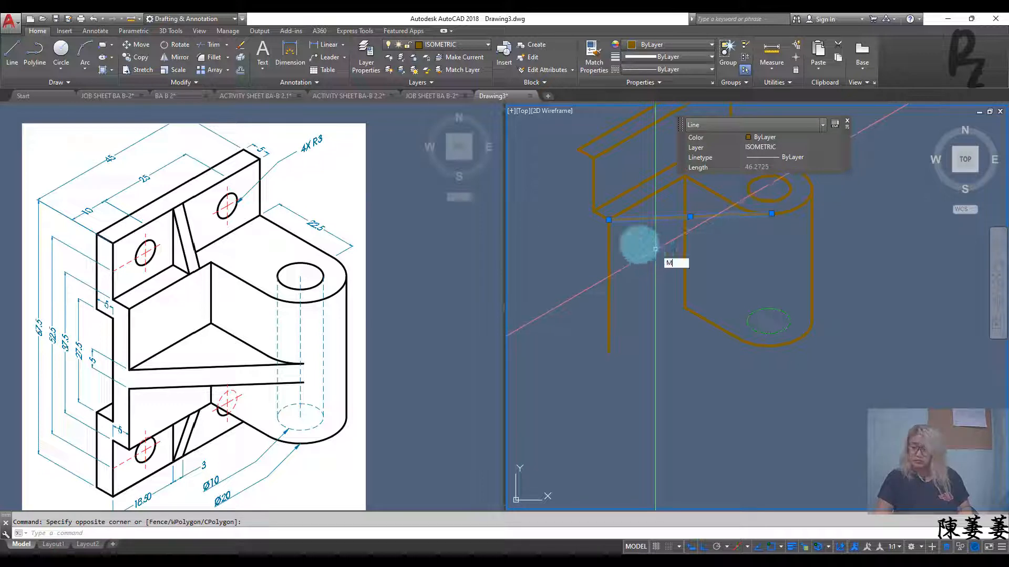
text(M)
key(Return)
click(609, 220)
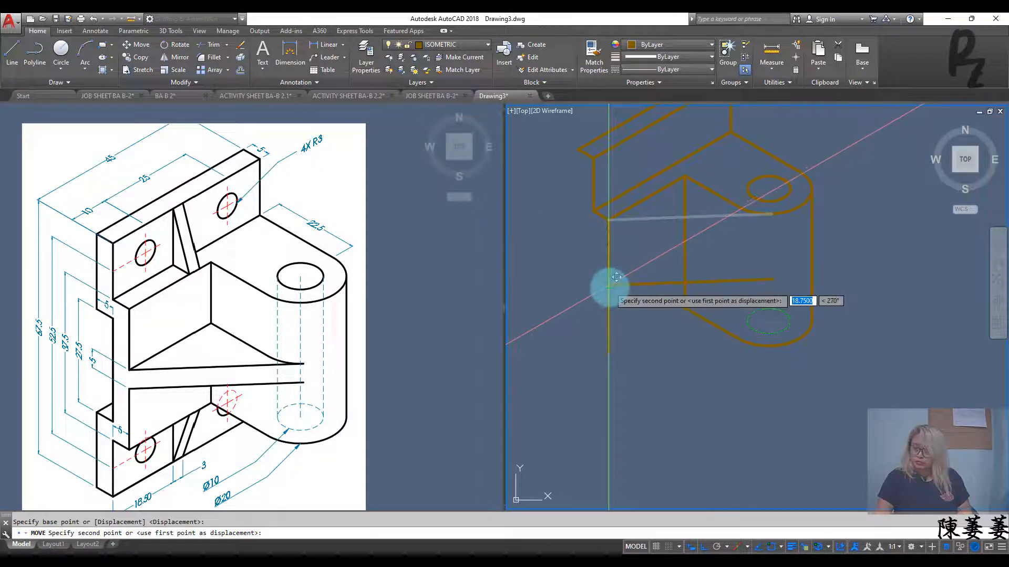
click(609, 285)
key(Escape)
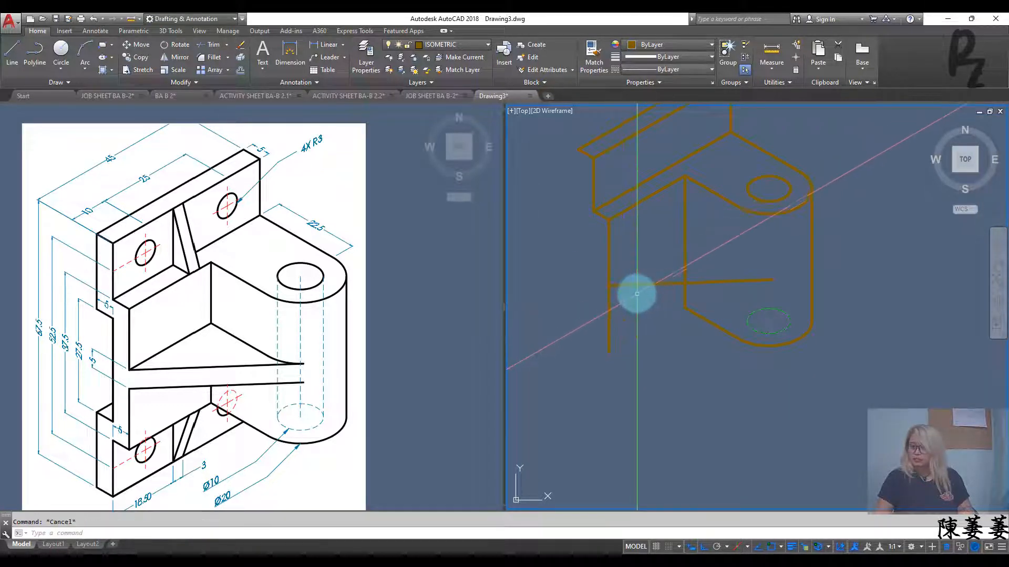
click(628, 268)
key(ctrl+z)
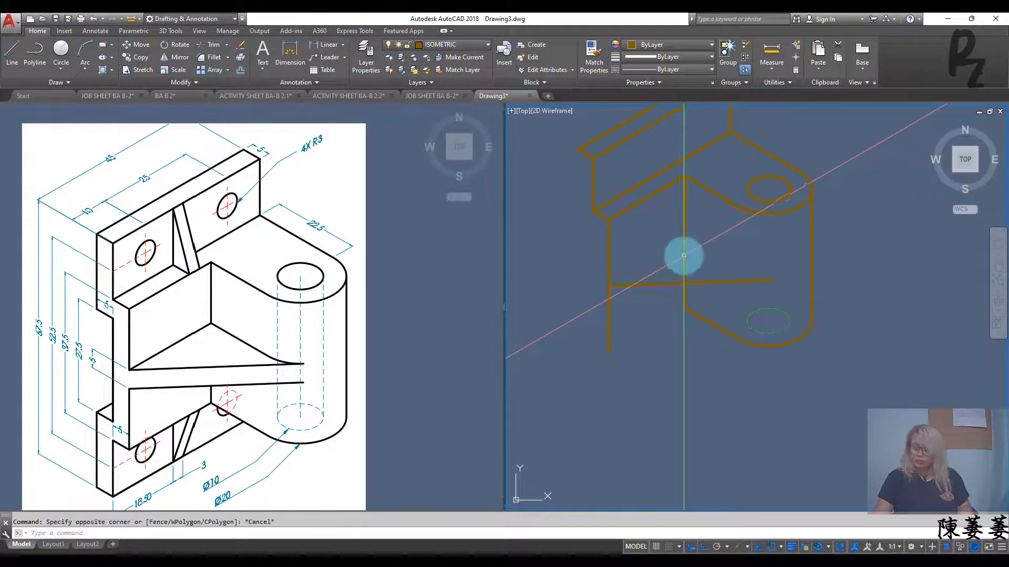
Step: Copy the tangent line and the upper rounded end from the strip's outer front corner to the vertical line's midpoint
click(702, 216)
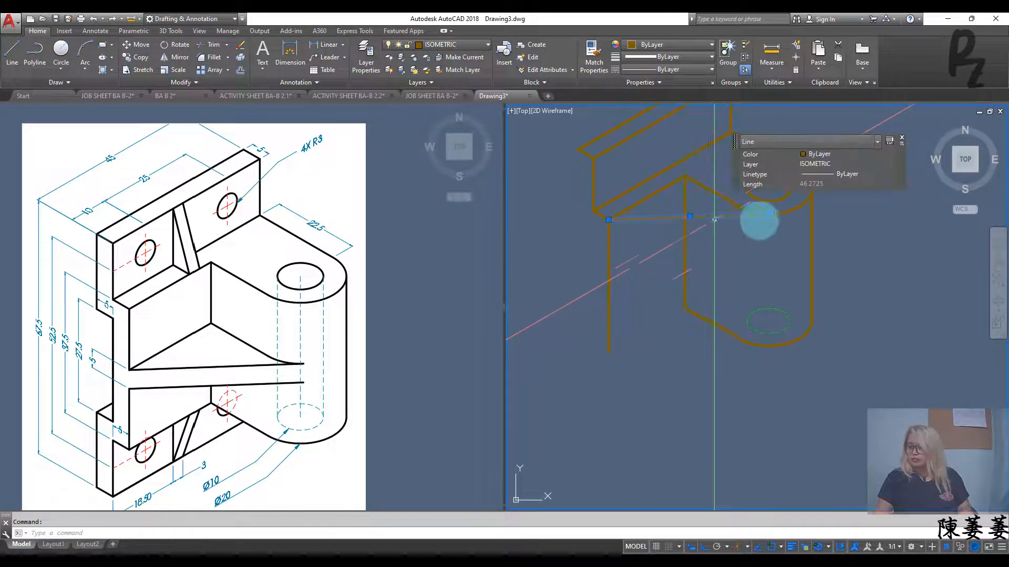
click(784, 210)
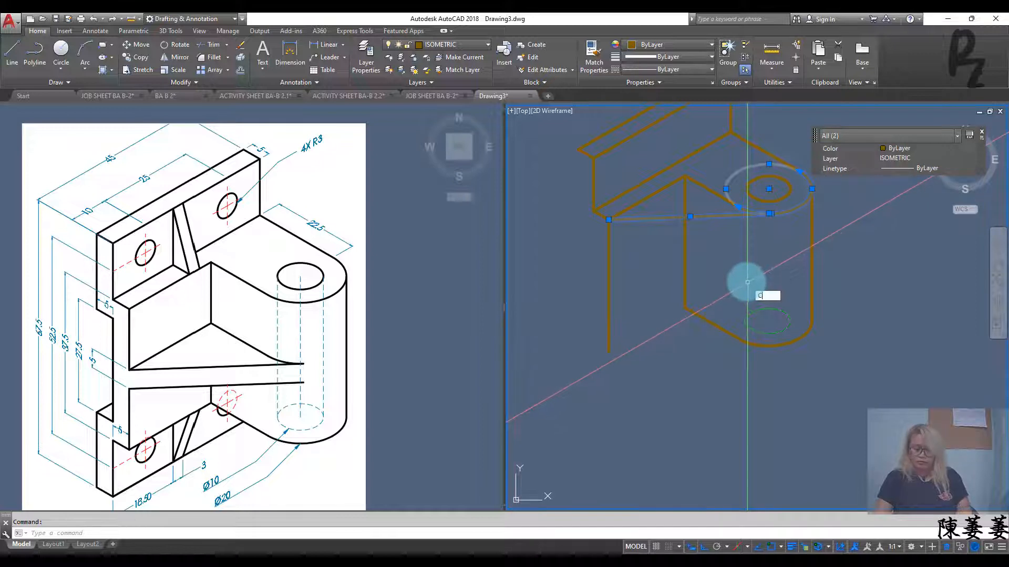
text(co)
key(Return)
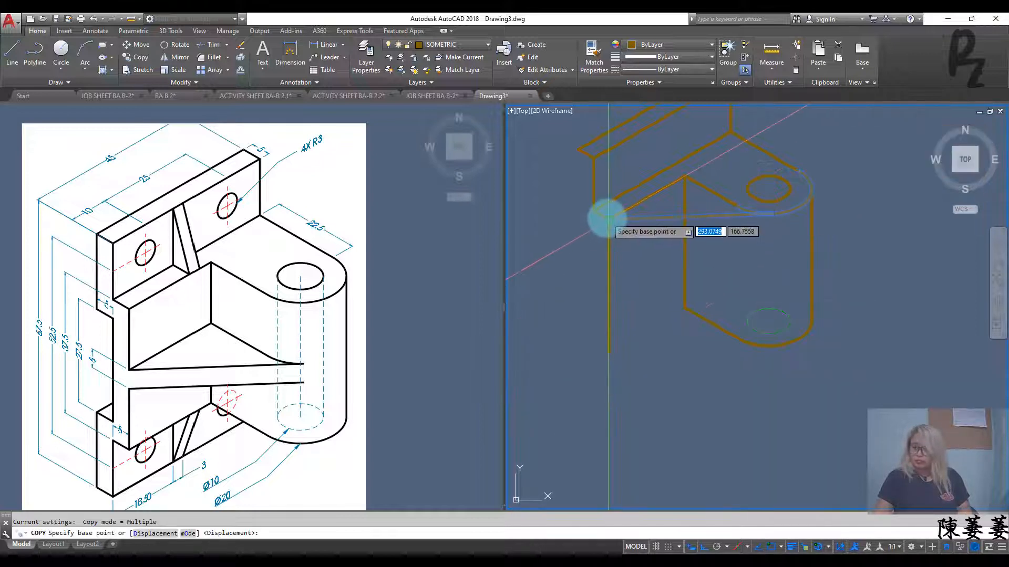
click(609, 220)
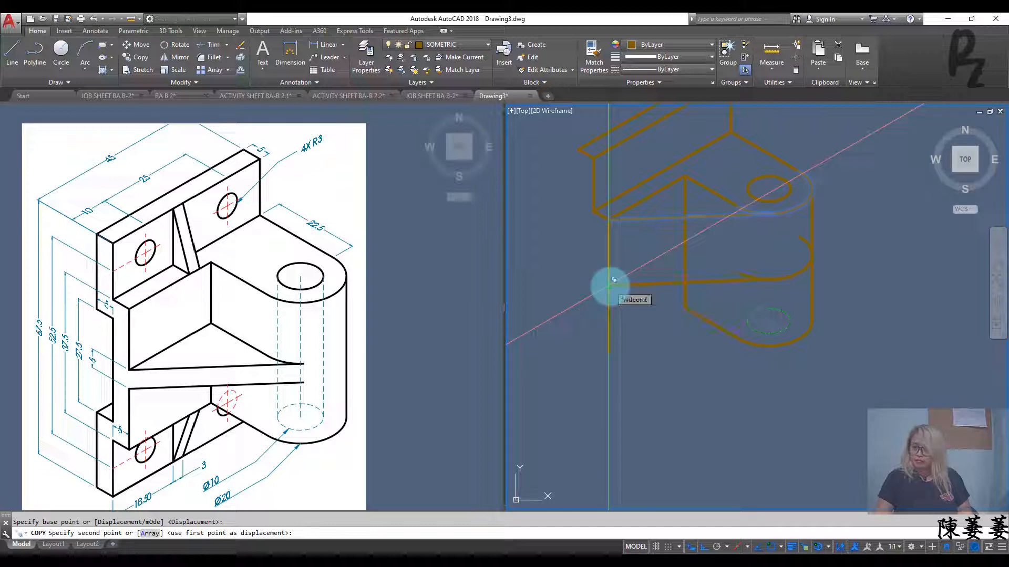
click(614, 280)
key(Escape)
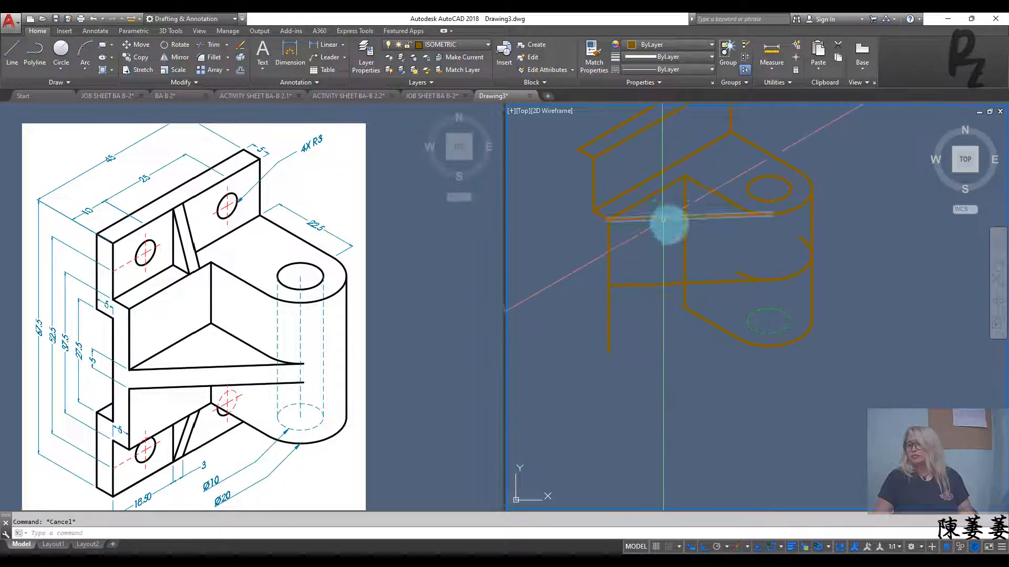
Step: Delete the original tangent line at the arm's top face
click(656, 205)
click(676, 282)
key(Delete)
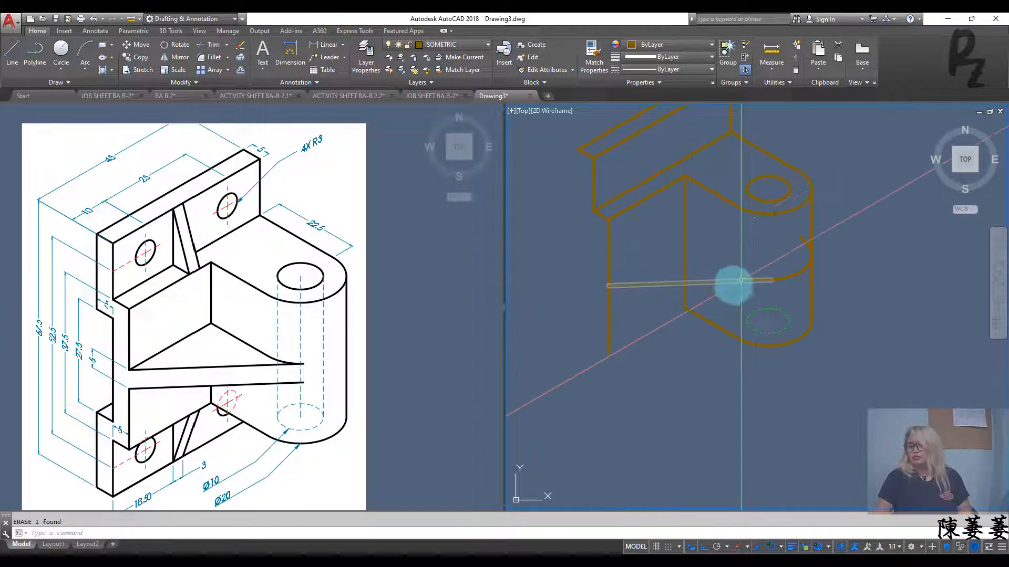
scroll(756, 280, up, 2)
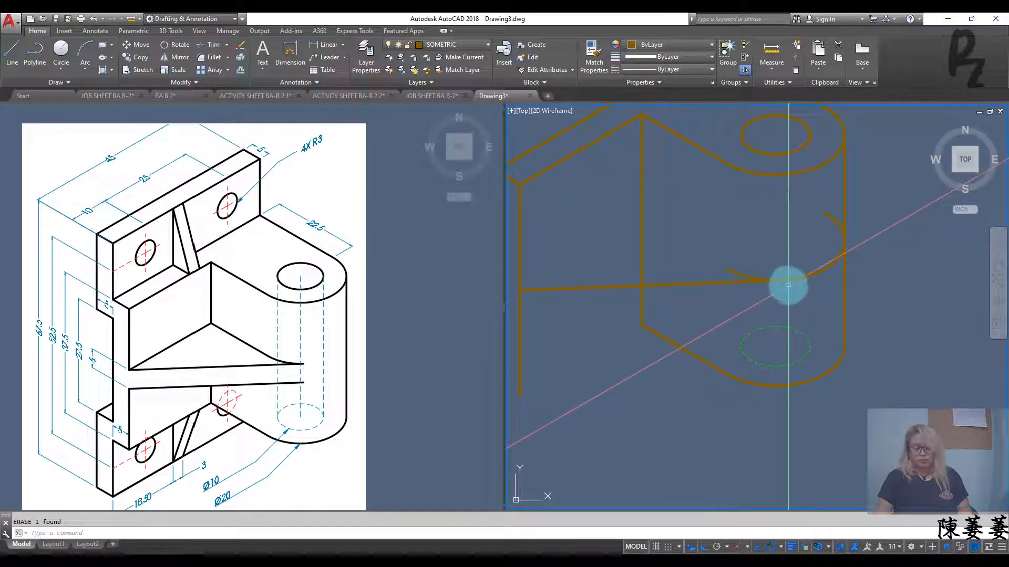
text(tr)
key(Return)
right_click(713, 259)
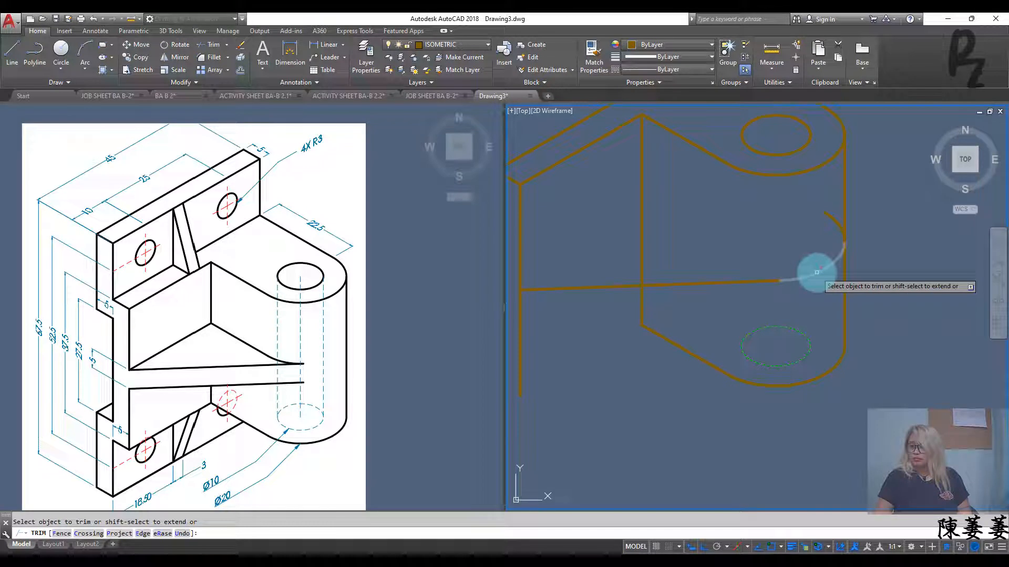
key(Escape)
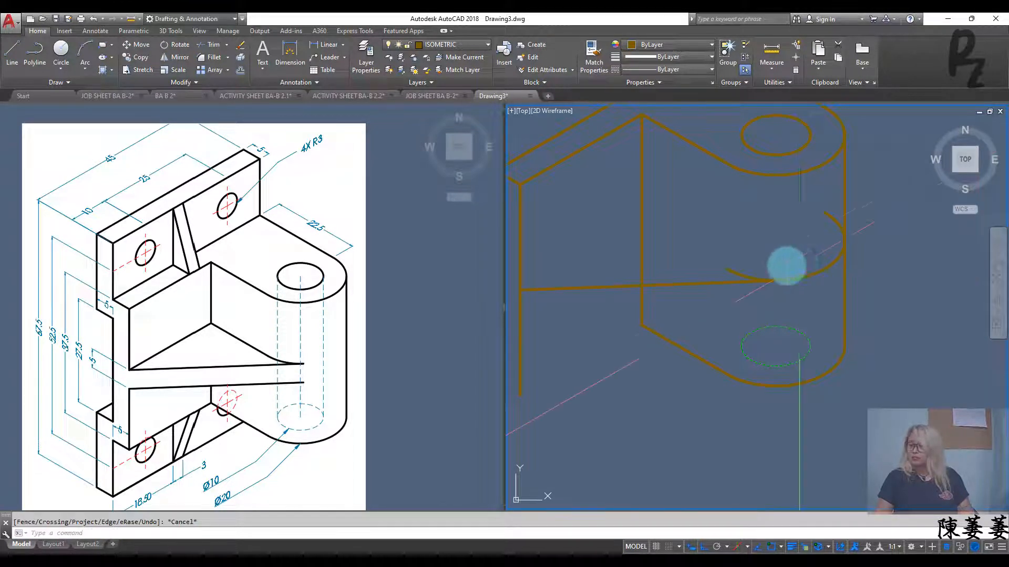
Step: Copy the strip's front edge and the arm's near side edge from the outer front corner to the vertical line's midpoint
click(668, 127)
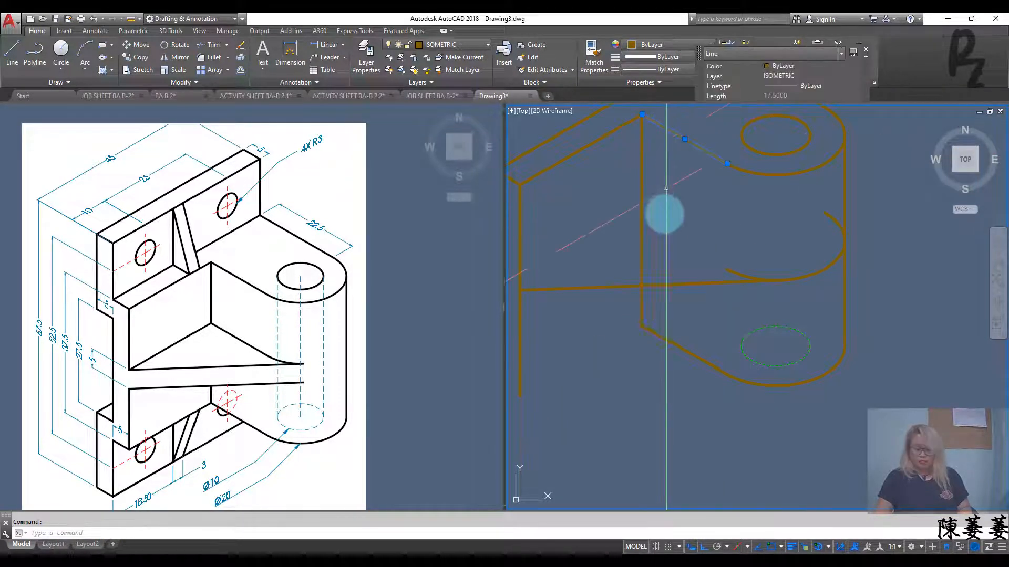
key(Delete)
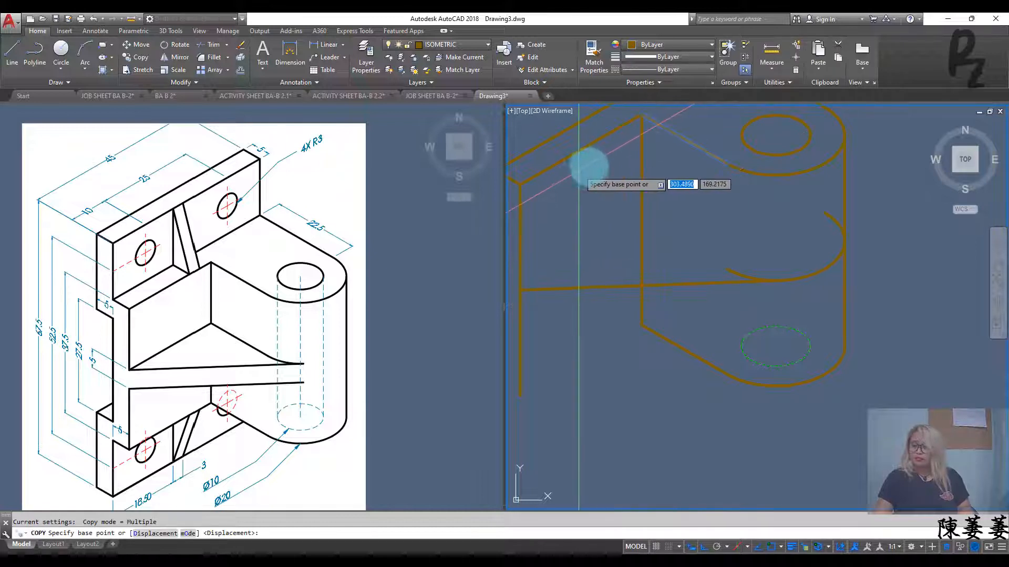
click(609, 132)
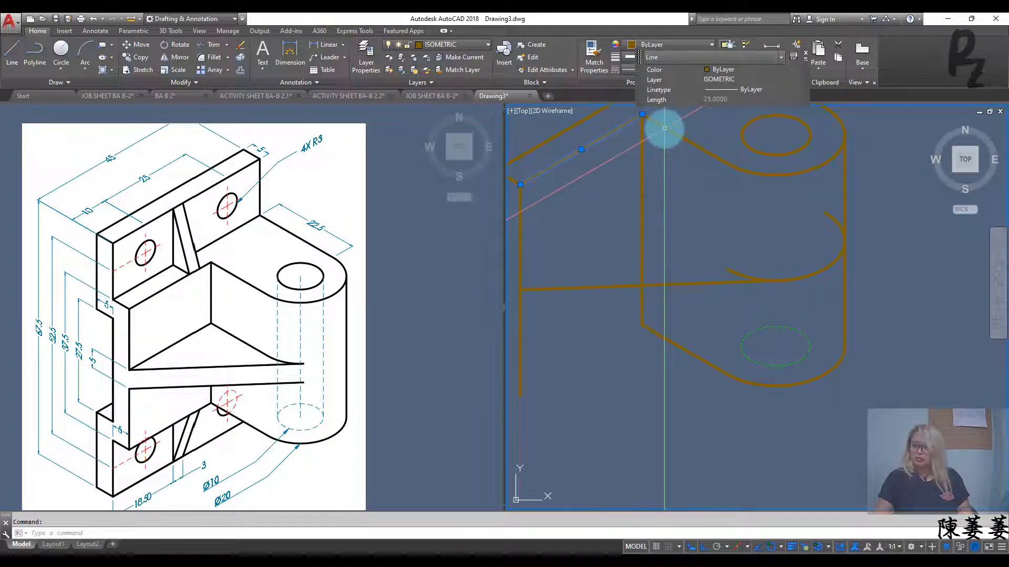
click(663, 133)
text(co)
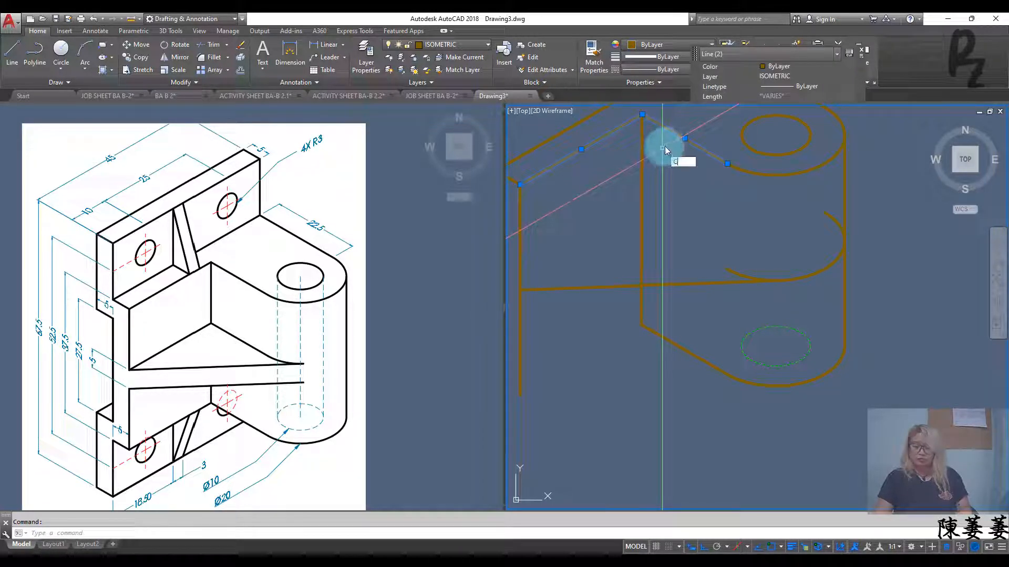
key(Return)
click(521, 181)
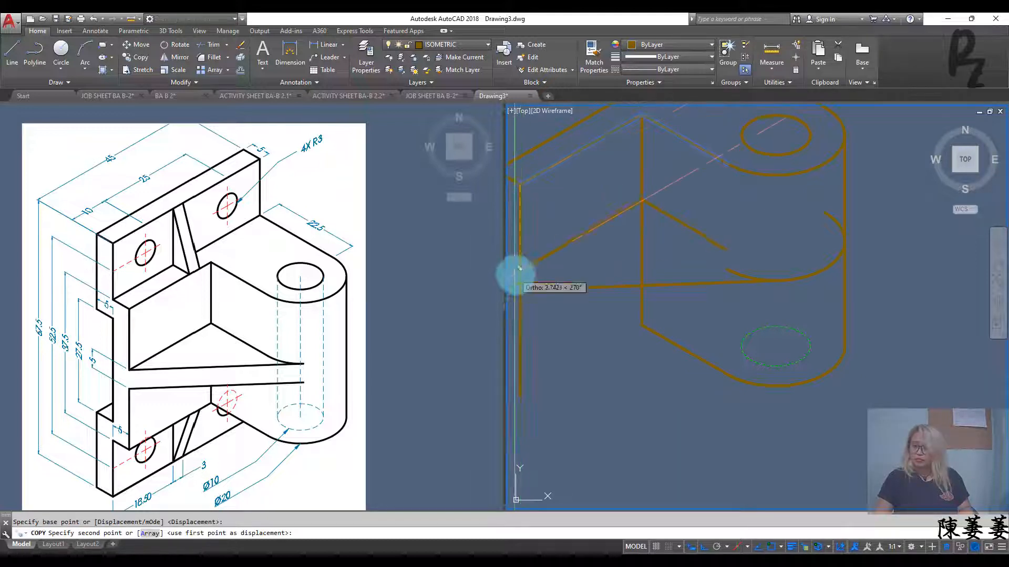
click(520, 286)
key(Escape)
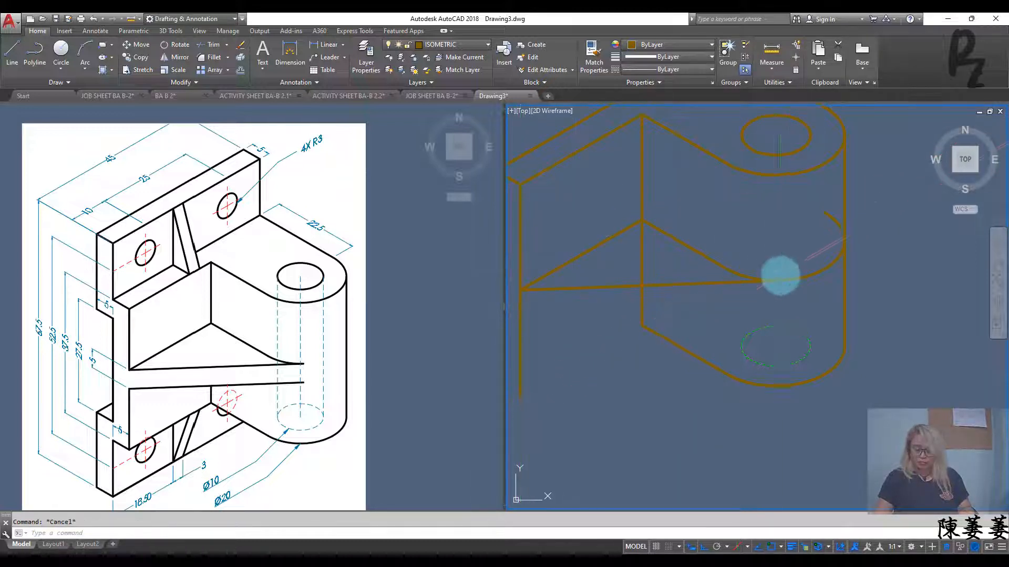
Step: Trim the mid-height rounded arc between the tangent line's end and the arm's outer vertical line
text(tr)
key(Return)
right_click(798, 247)
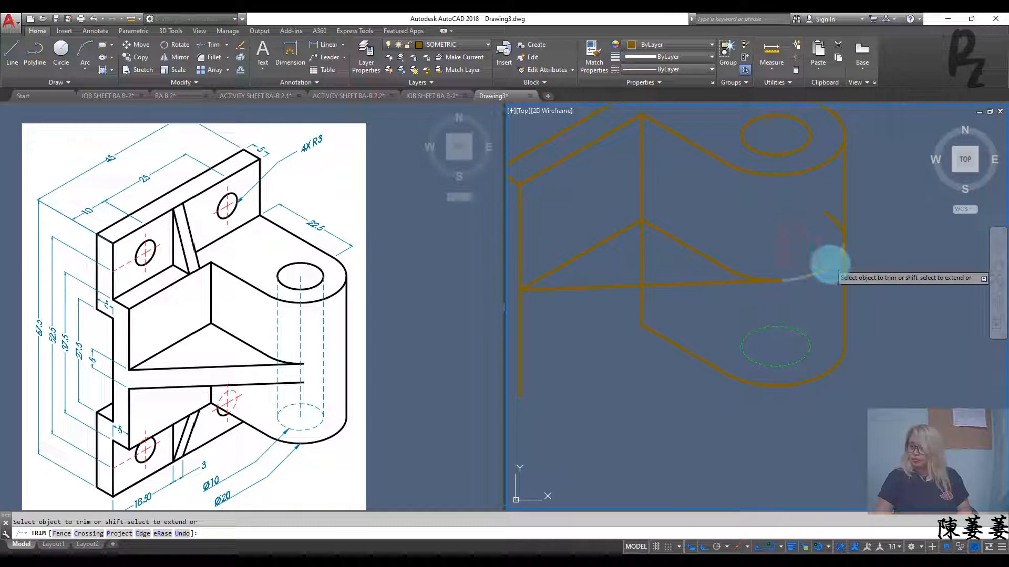
click(829, 264)
key(Escape)
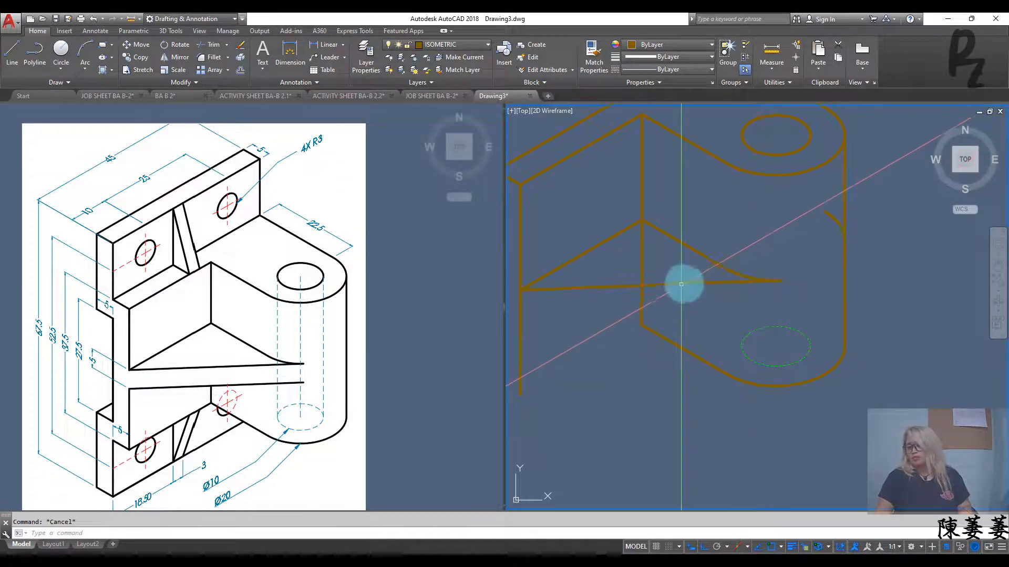
middle_drag(680, 285, 791, 292)
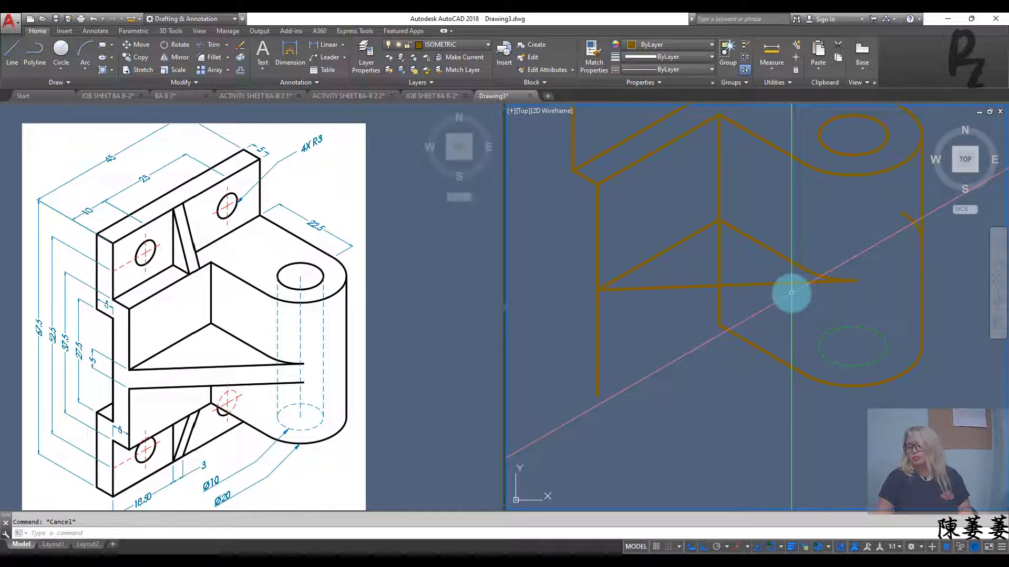
click(812, 293)
click(702, 266)
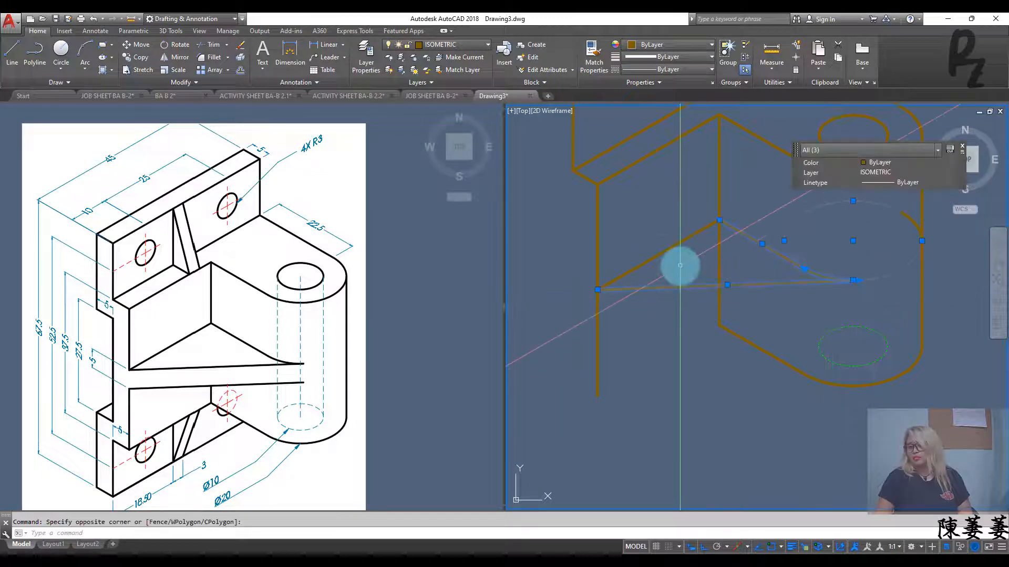
click(667, 250)
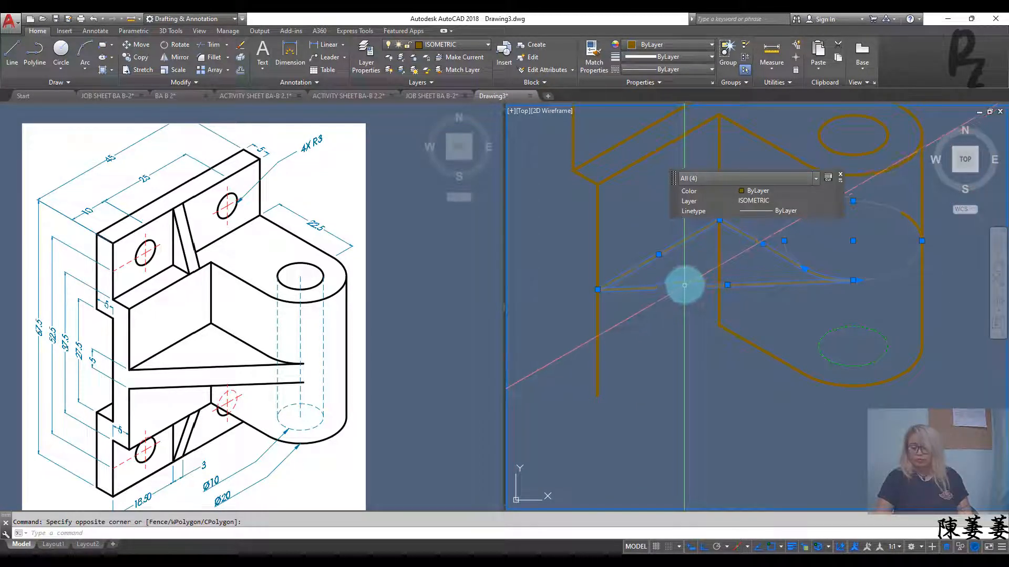
text(m)
key(Return)
click(597, 290)
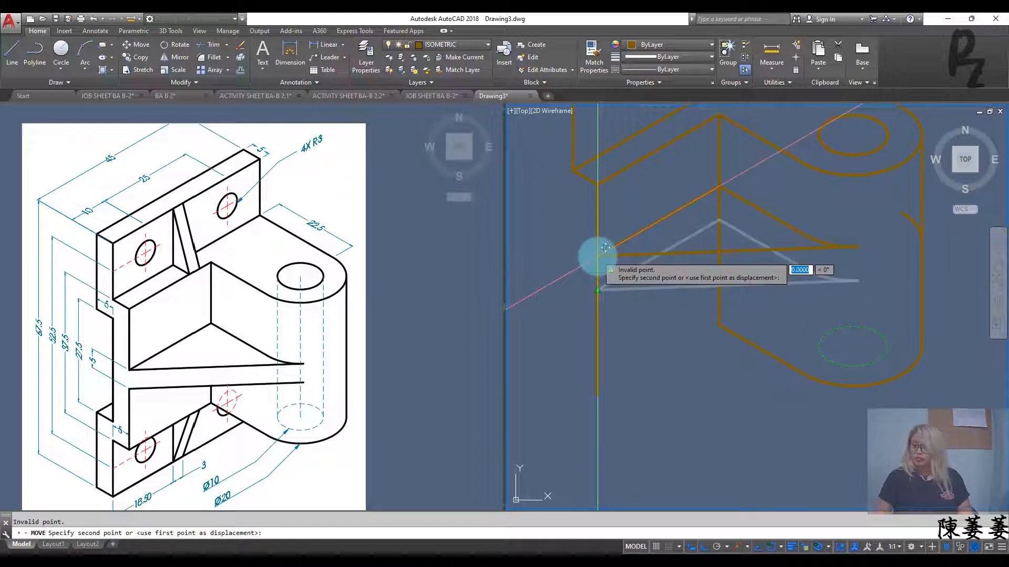
key(Escape)
Step: Move the rib's triangular outline and its rounded arc up 2.5 along the strip's front vertical line
click(665, 300)
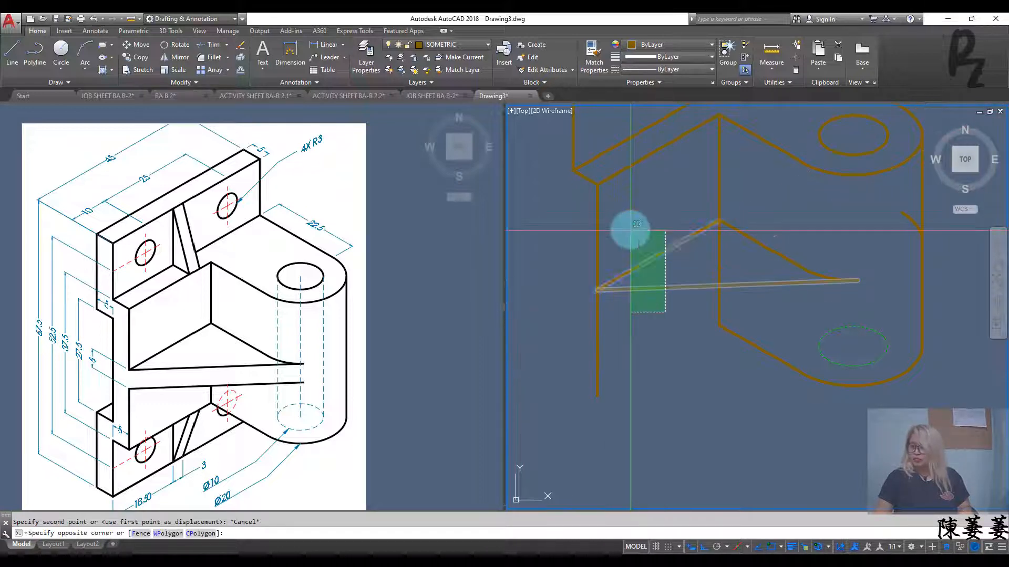
click(630, 228)
click(834, 259)
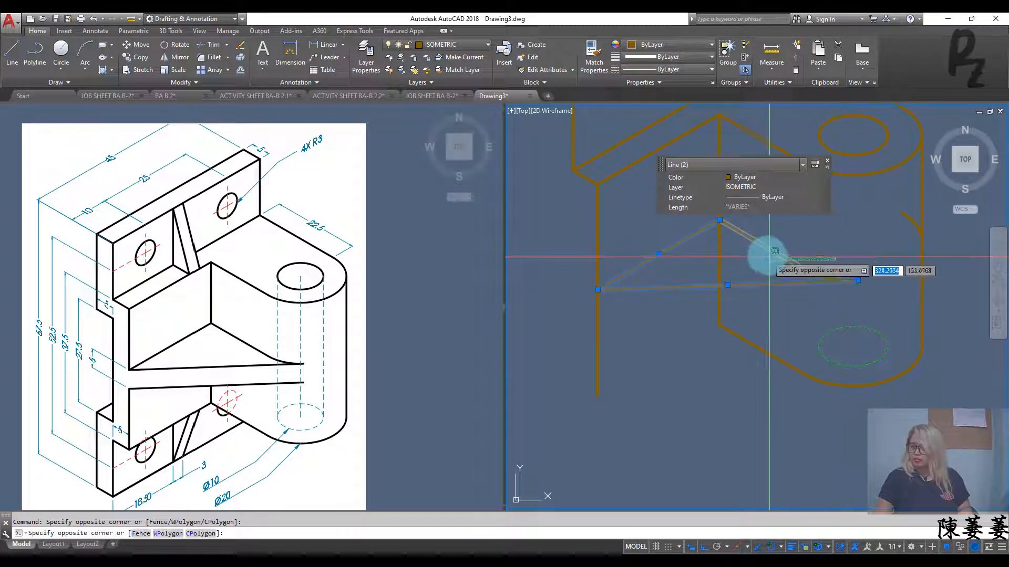
click(767, 252)
click(831, 290)
click(809, 210)
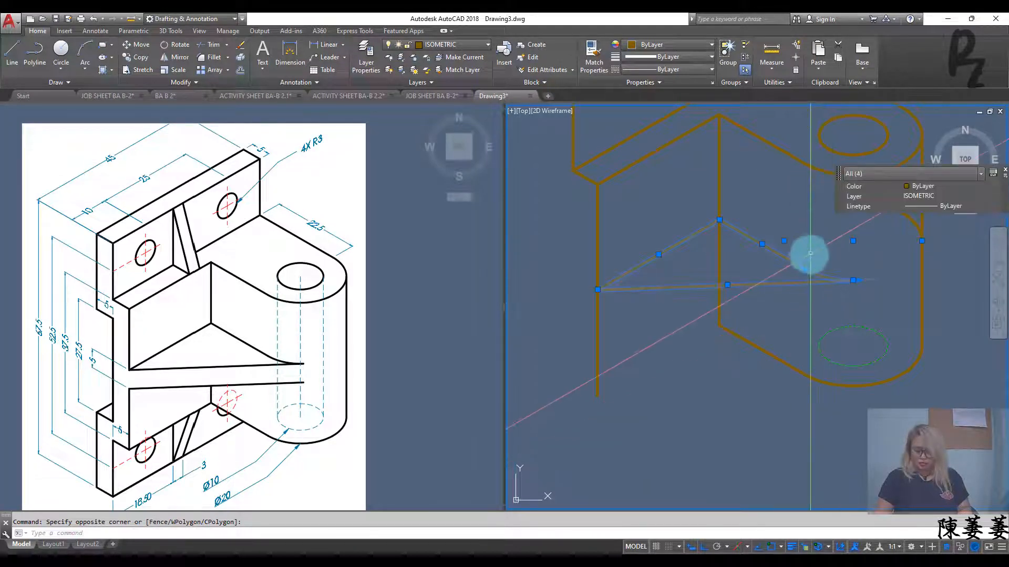
text(m)
key(Return)
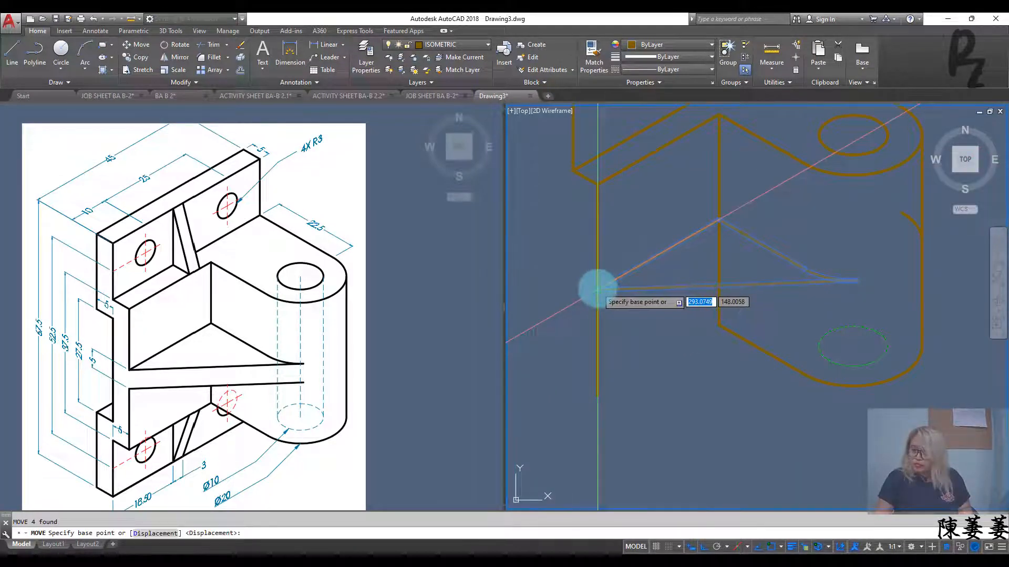
click(598, 289)
text(2.)
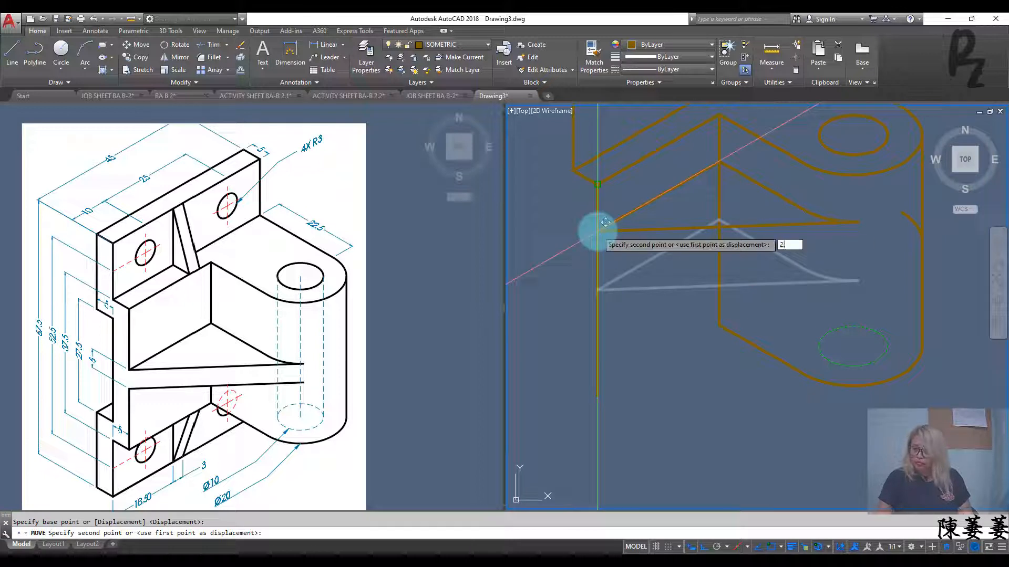
text(5)
key(Return)
Step: Copy the rib's outline and rounded arc straight down by 5 to form its lower face
click(683, 289)
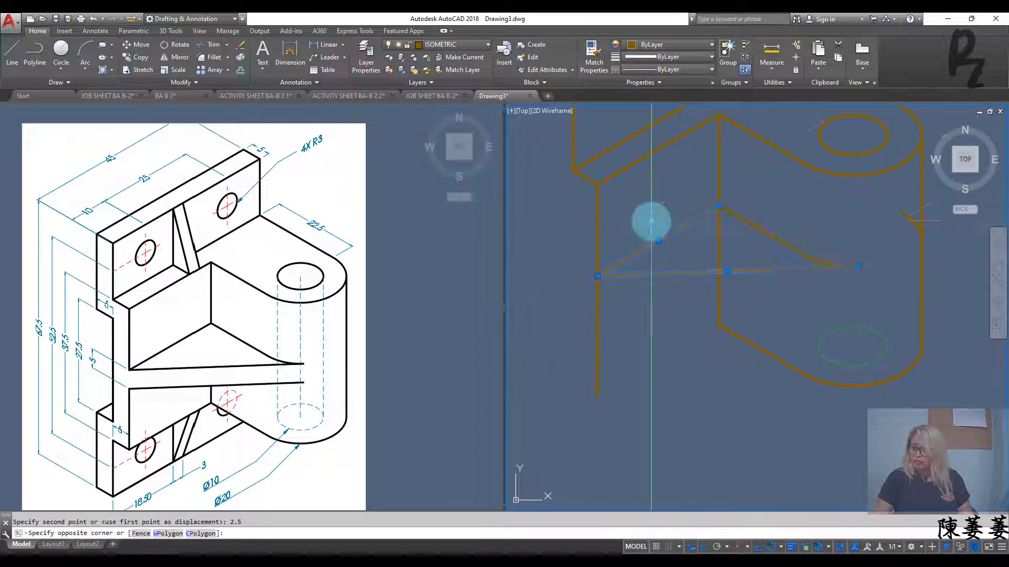
click(652, 221)
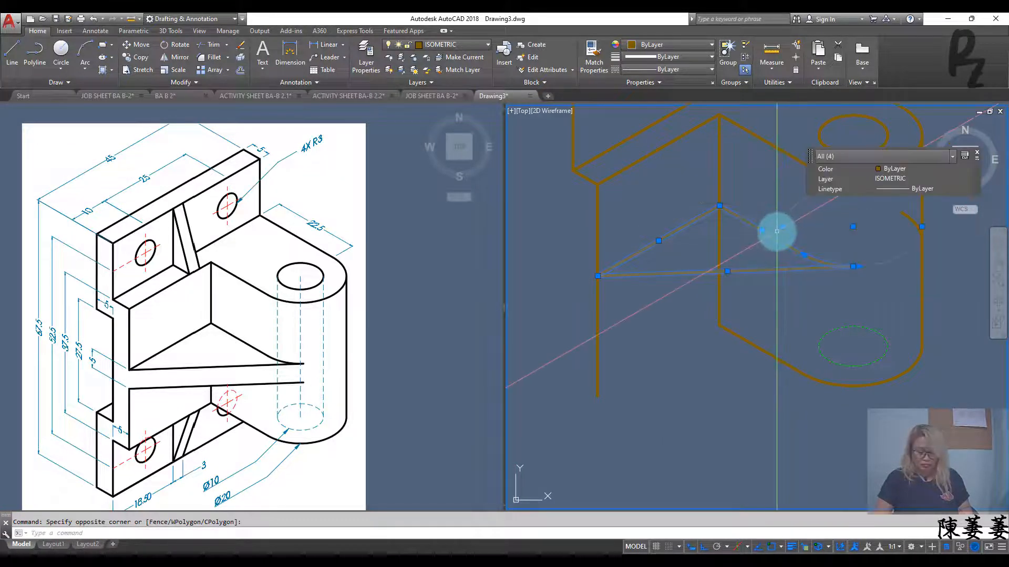
key(Return)
click(598, 276)
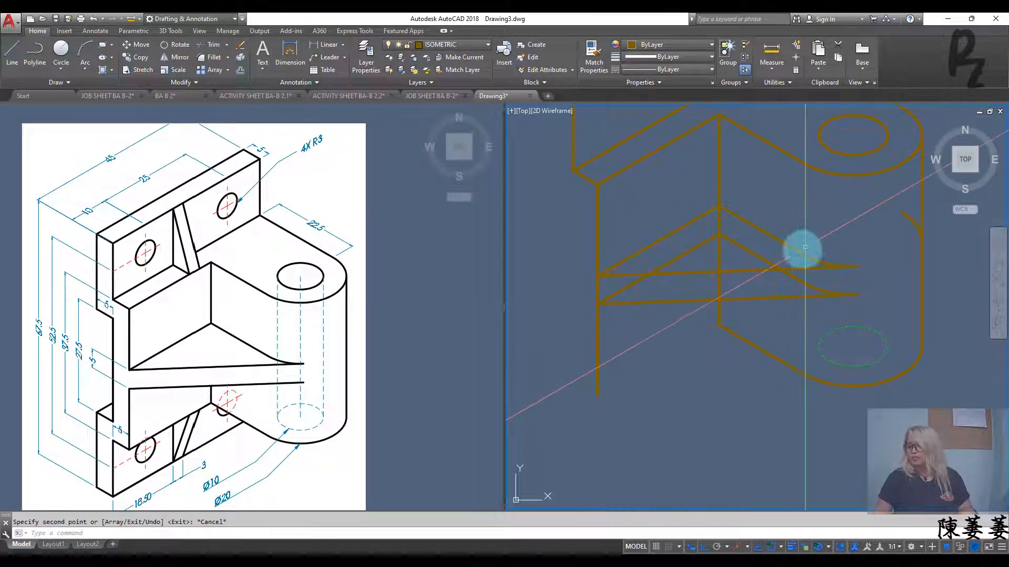
key(Escape)
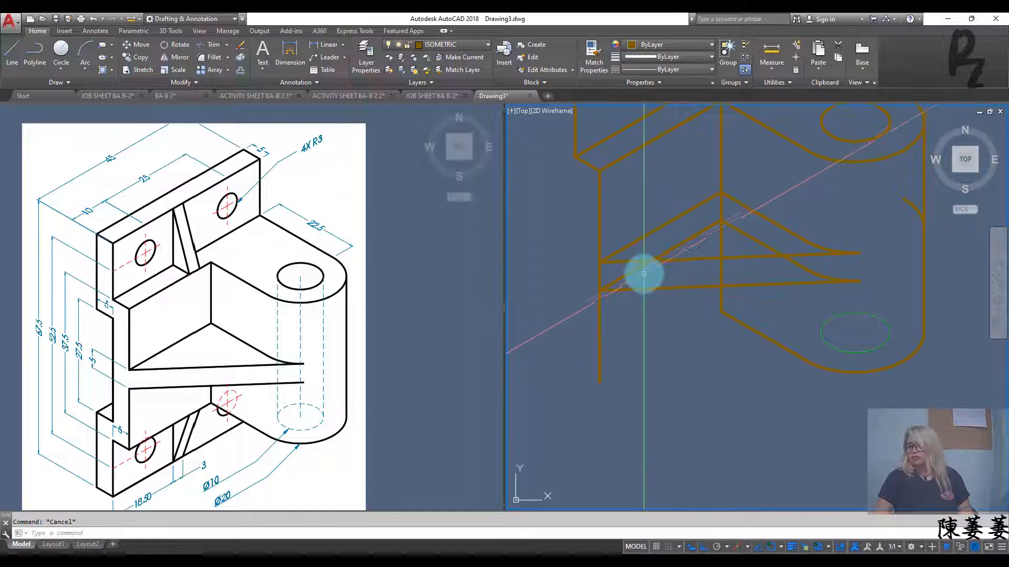
Step: Erase the lower rib outline's back edge, arm-side edge and rounded arc, leaving its tangent line
click(637, 269)
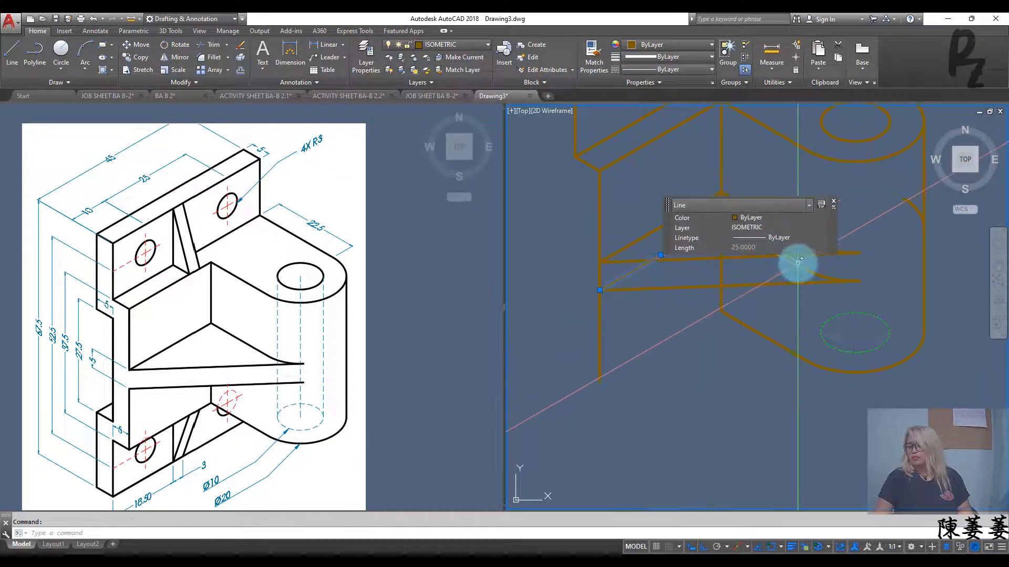
click(822, 272)
click(820, 274)
text(e)
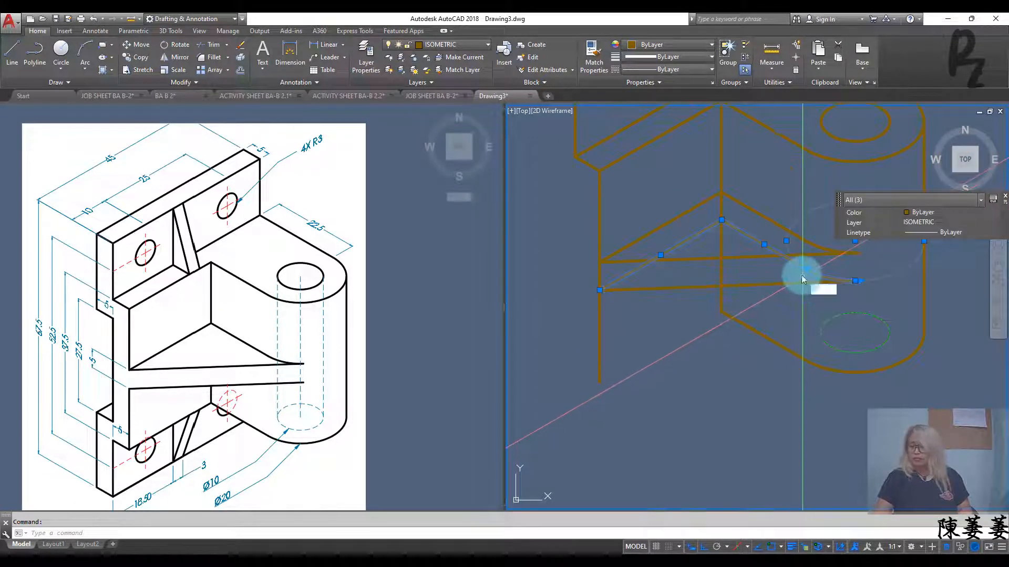
key(Return)
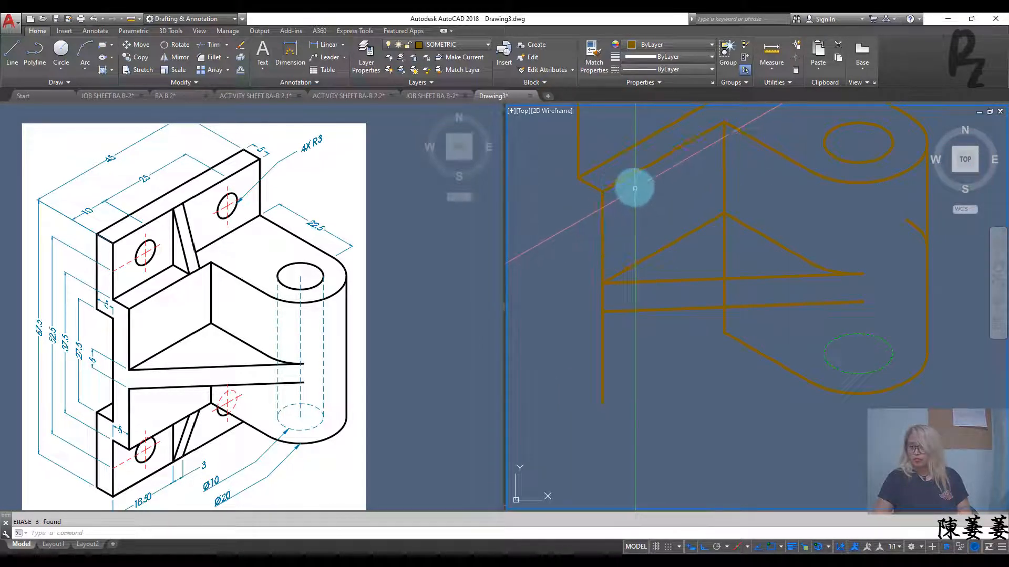
Step: Copy the strip's front edge from its outer front corner to the lower end of the vertical line
drag(633, 184, 618, 166)
text(co)
key(Return)
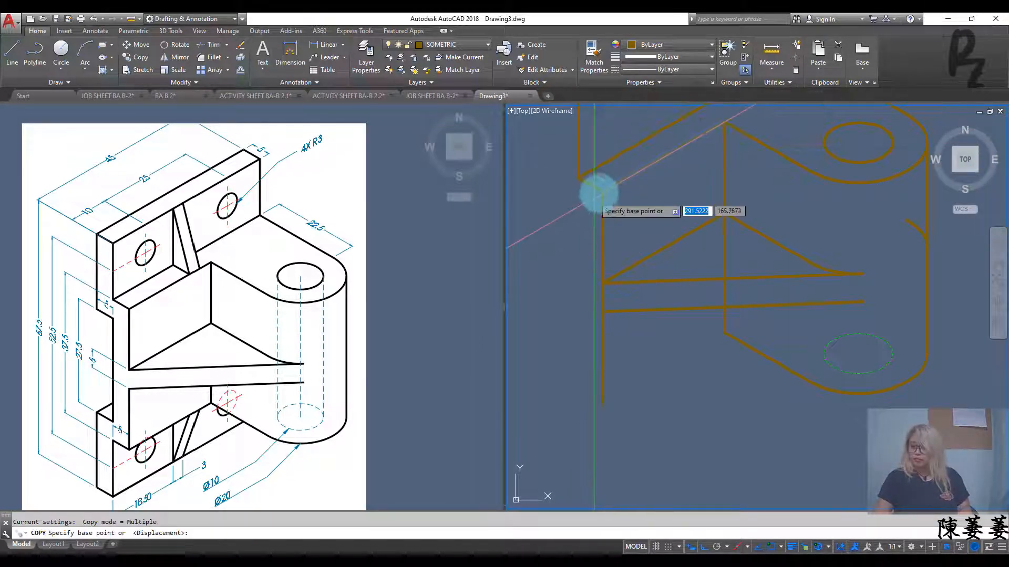
click(602, 192)
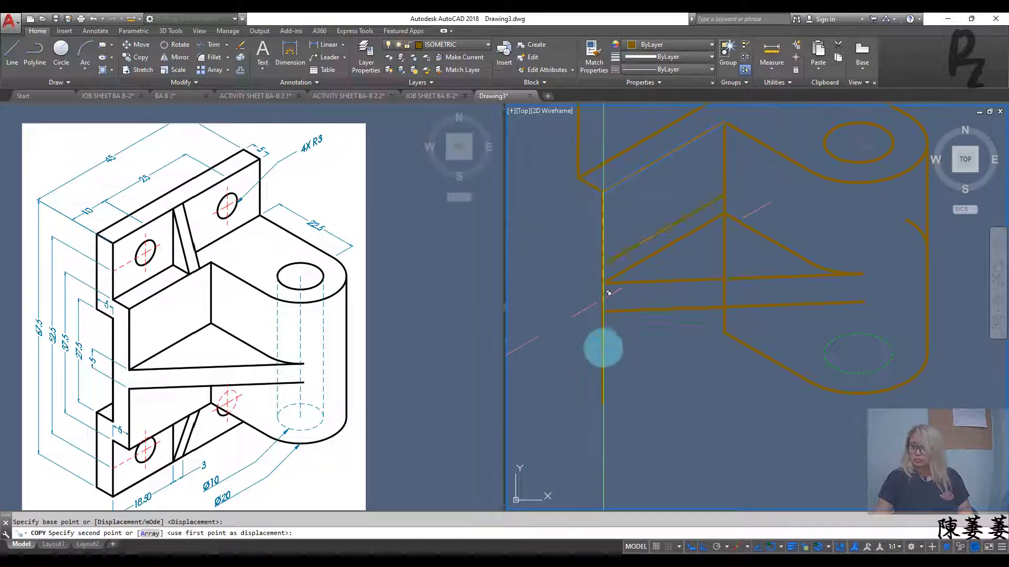
click(604, 397)
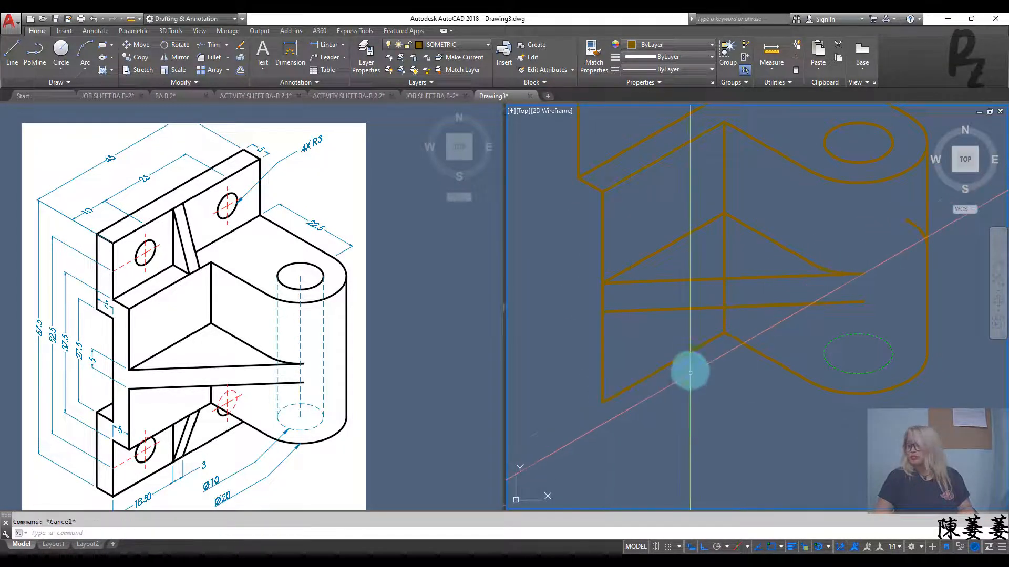
key(Escape)
Step: Trim the inner vertical corner line between the rib's upper back edge and its lower tangent line
text(tr)
key(Return)
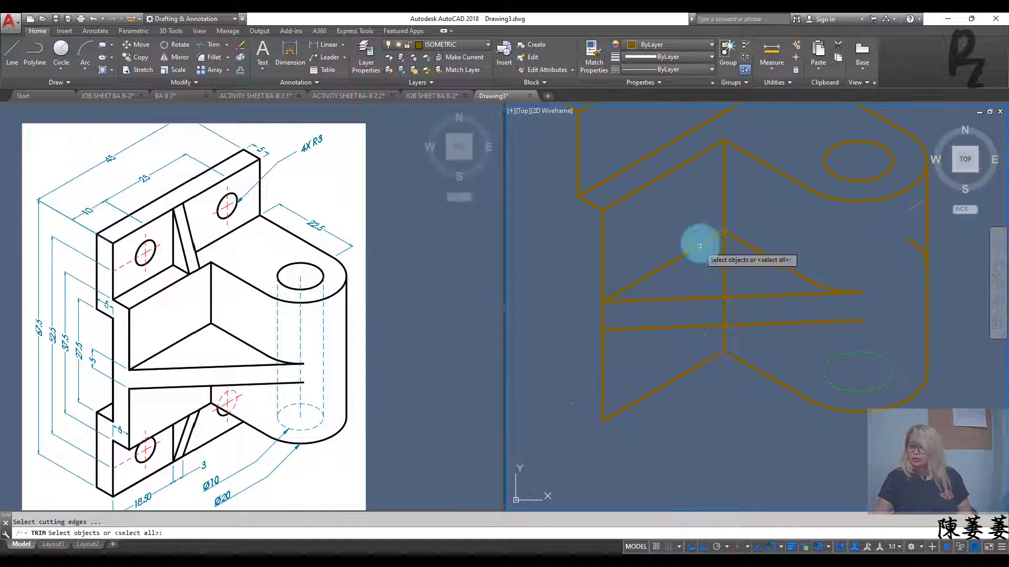
click(702, 244)
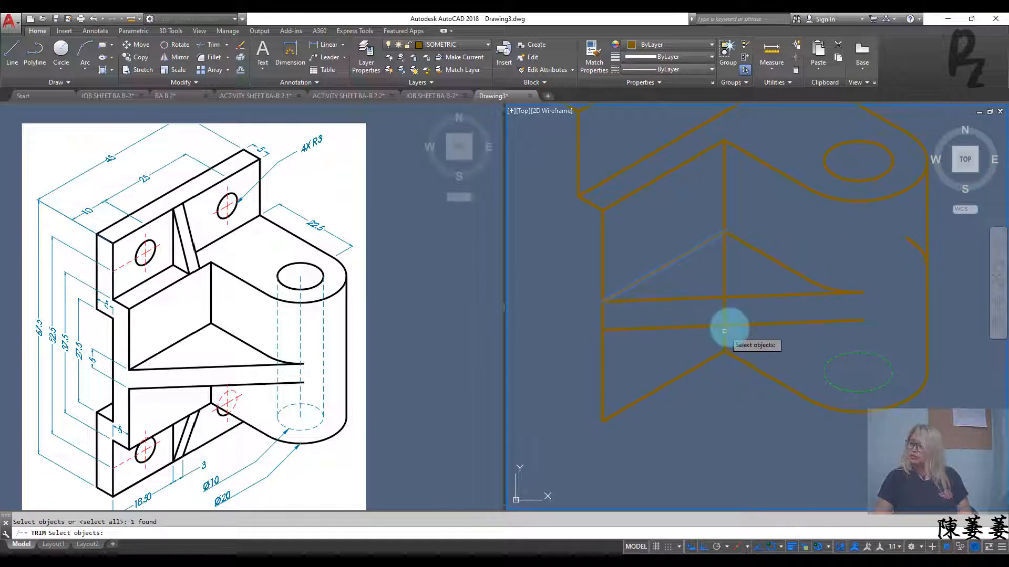
click(744, 325)
key(Return)
click(732, 309)
click(694, 311)
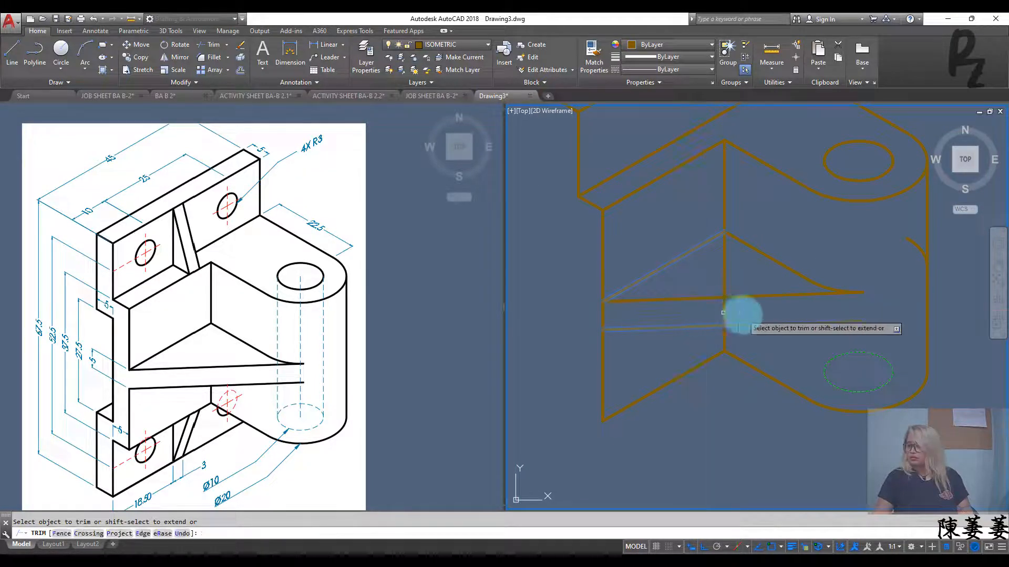
click(735, 314)
click(713, 309)
key(Escape)
key(Escape)
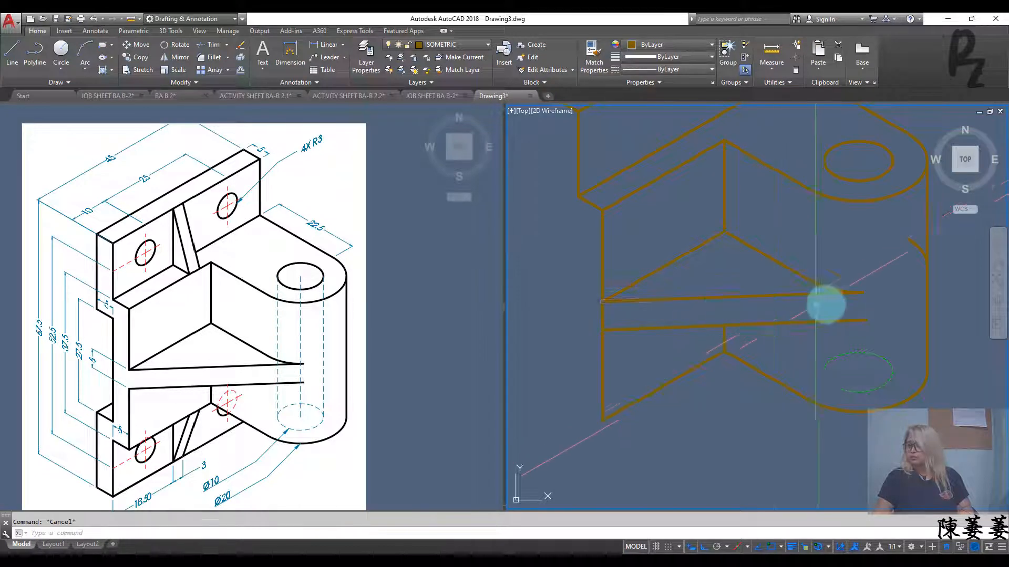
Step: Erase the leftover arc piece beside the arm's outer vertical line
mouse_move(824, 304)
middle_down()
mouse_move(777, 299)
mouse_move(803, 321)
middle_up()
click(868, 239)
text(E)
key(Return)
Step: Draw two vertical lines joining the side quadrants of the bore's upper ellipse to those of the lower ellipse
text(L)
key(Return)
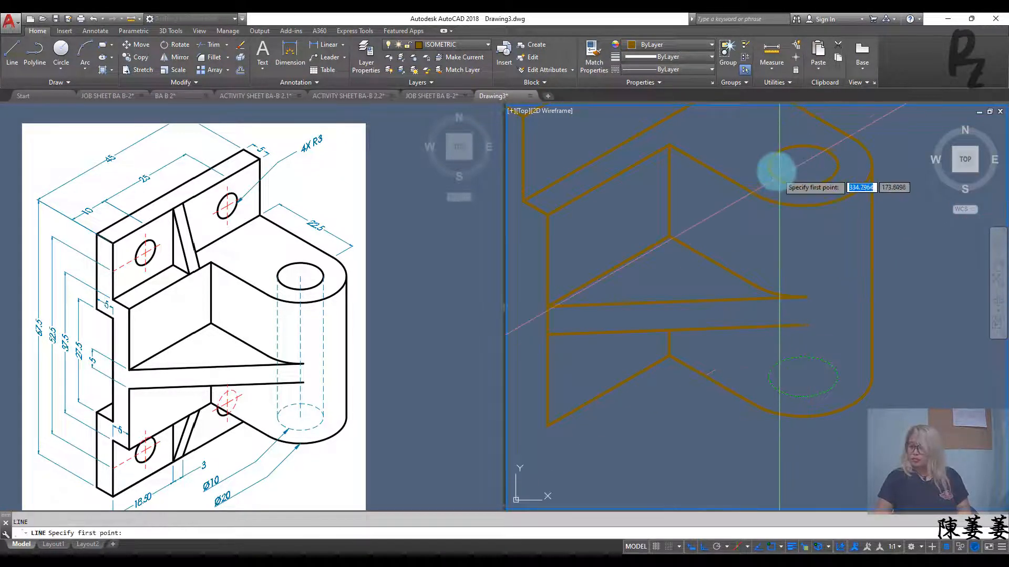
click(769, 168)
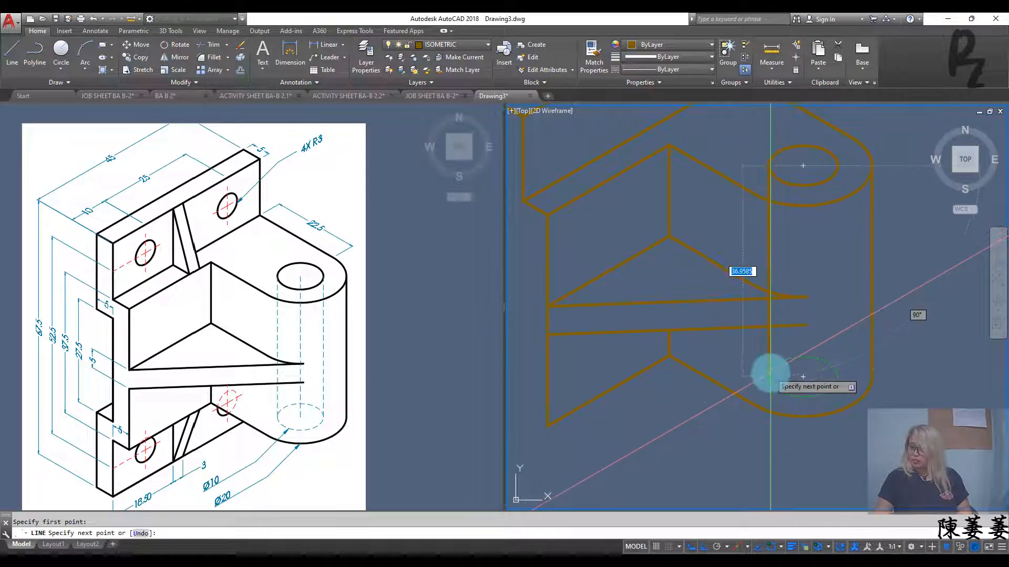
click(769, 376)
key(Return)
key(Return)
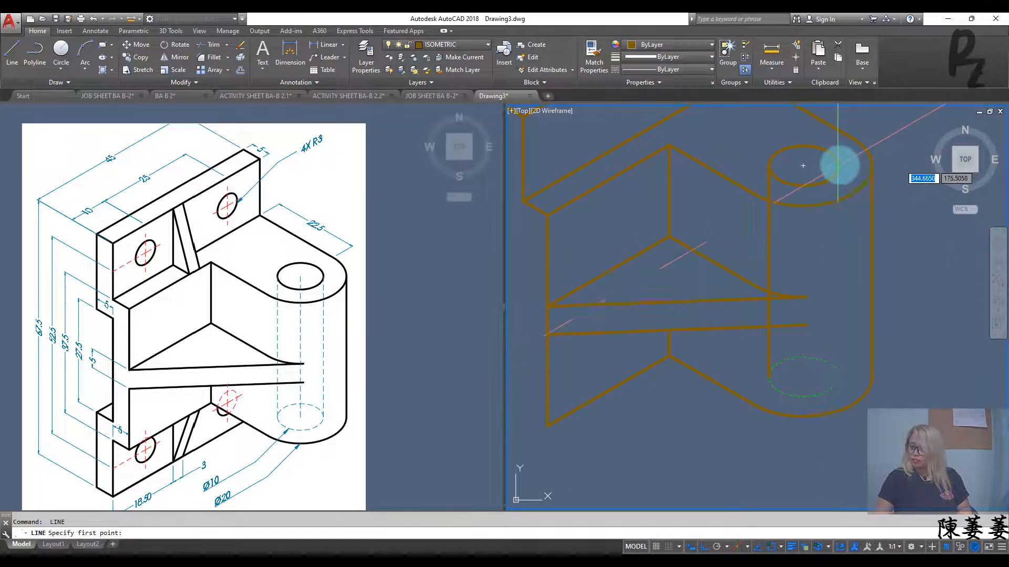
click(839, 165)
click(840, 376)
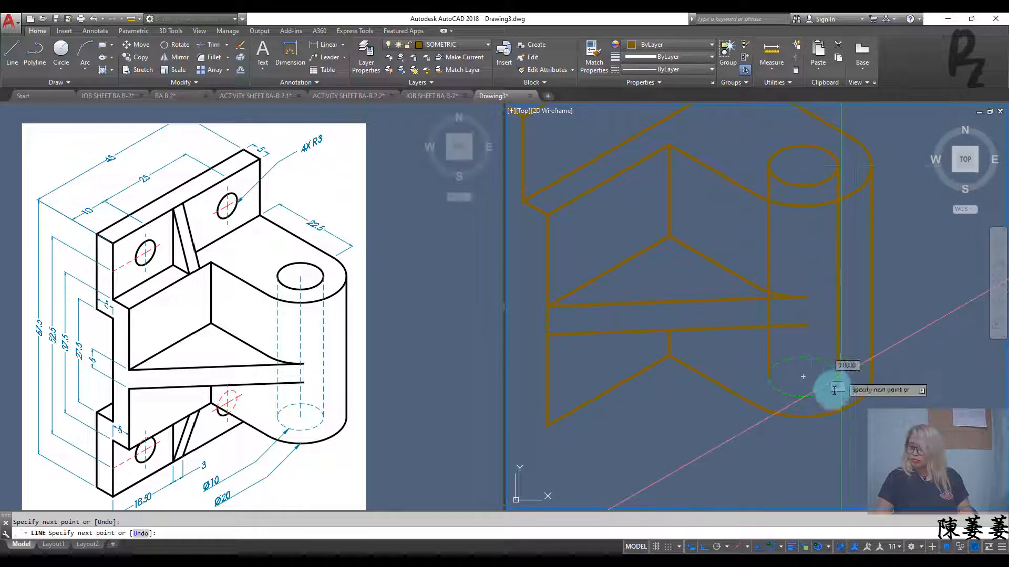
key(Escape)
Step: Match the two vertical bore lines to the HIDDENLINE properties of the lower ellipse
click(832, 393)
click(818, 384)
text(M)
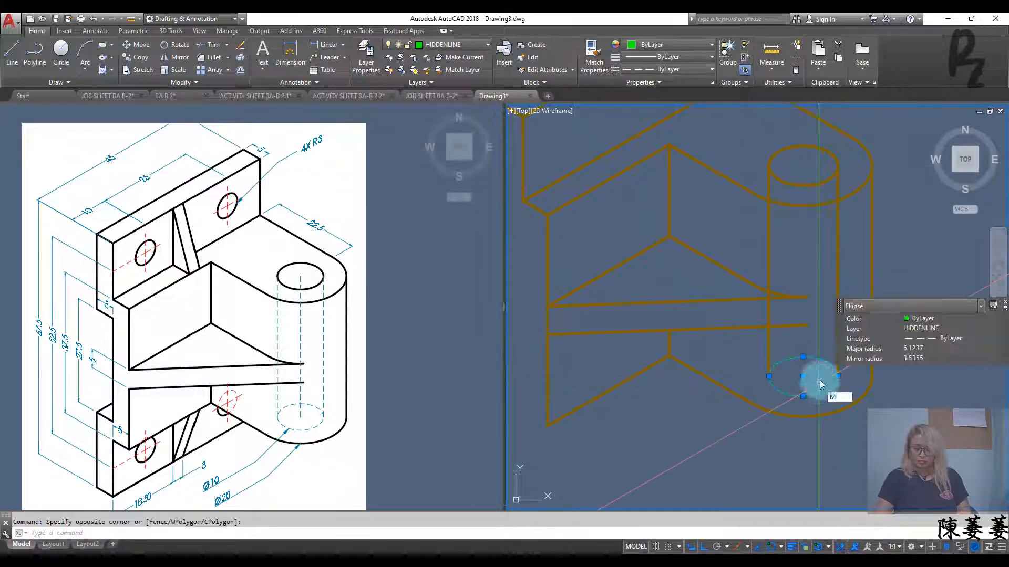
text(A)
key(Return)
click(838, 227)
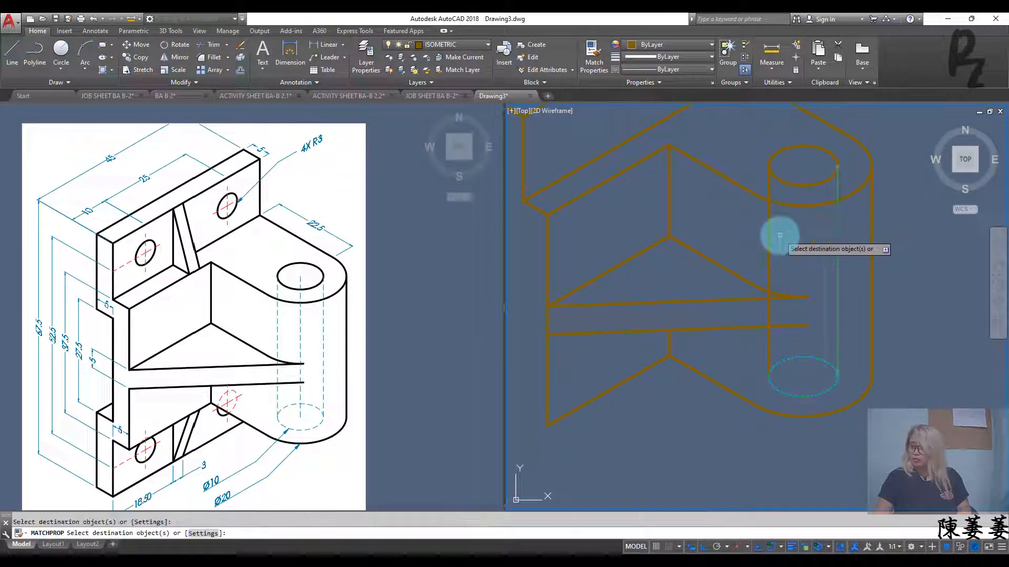
key(Escape)
scroll(788, 262, down, 5)
scroll(744, 266, up, 4)
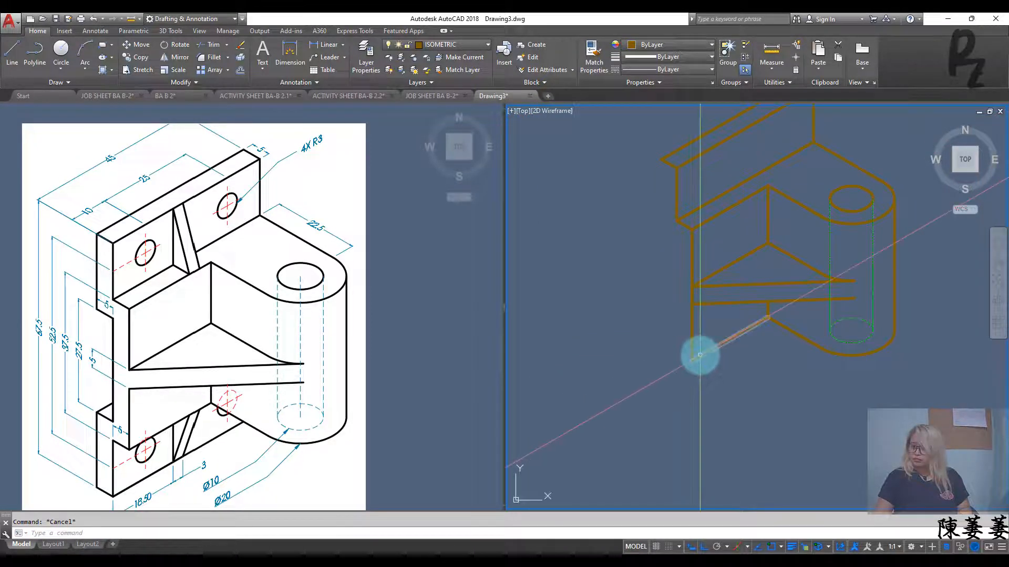
Step: Draw the back plate's lower side outline from the strip's lower front corner: 5 back, straight down, and 5 back
click(692, 363)
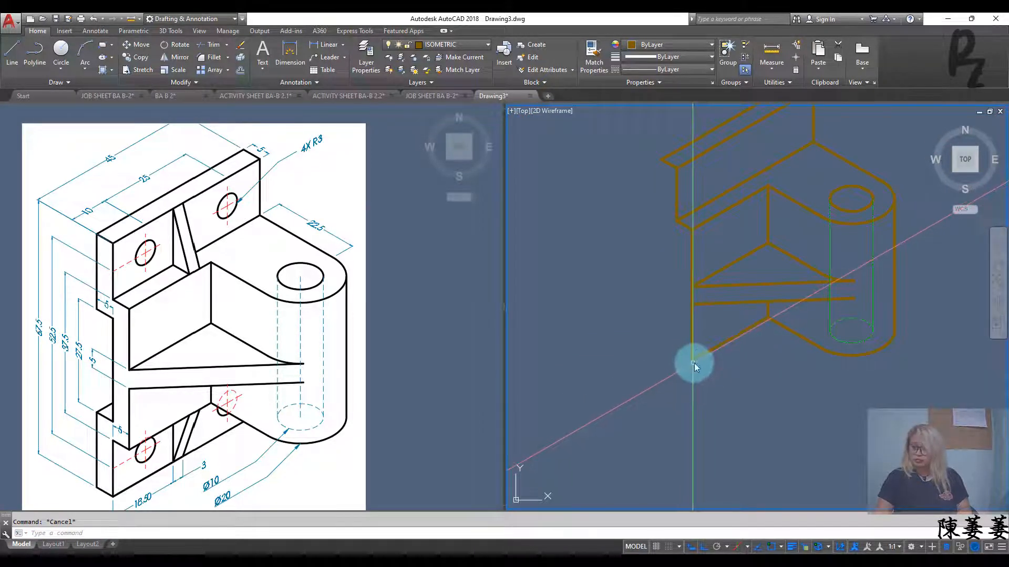
text(l)
key(Return)
key(F5)
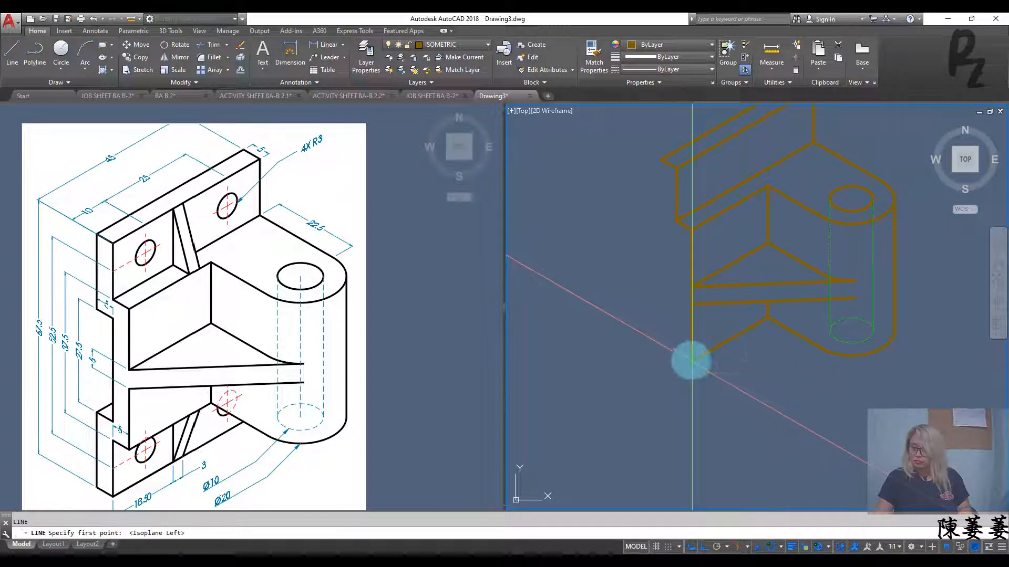
click(692, 361)
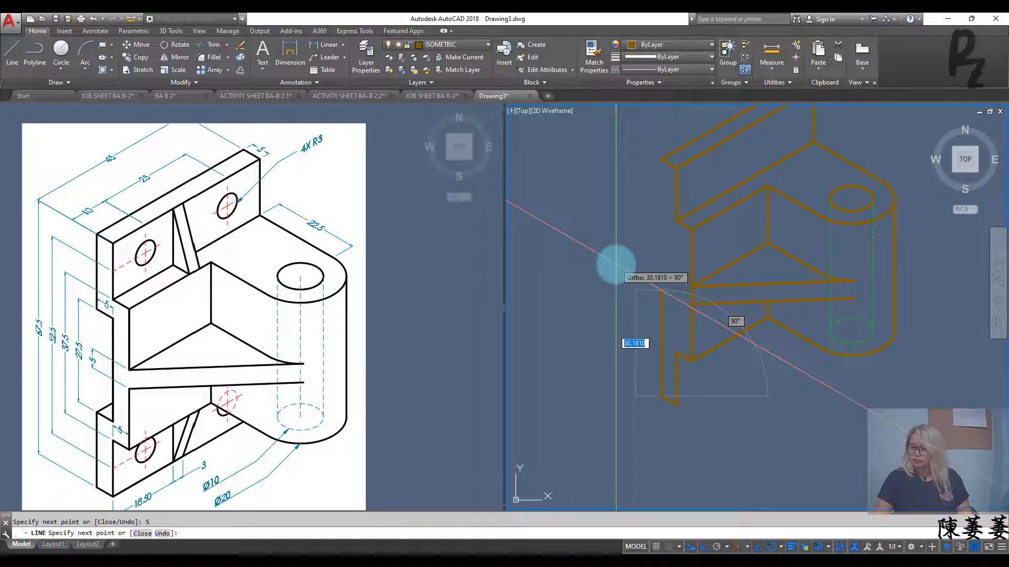
key(Escape)
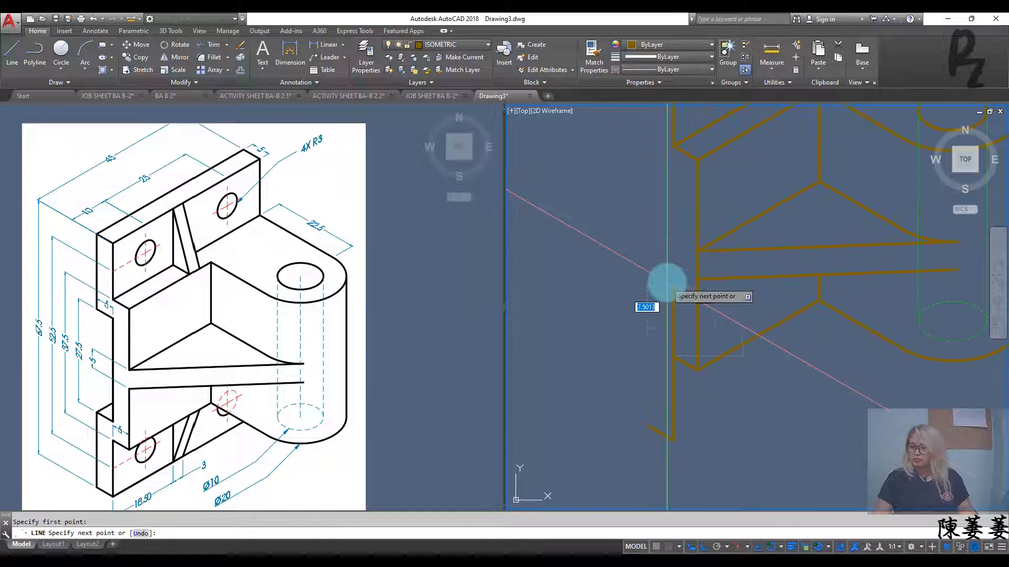
Step: Draw the lower notch edges from the strip's lower inner corner, 5 up and 5 back
text(5)
key(Return)
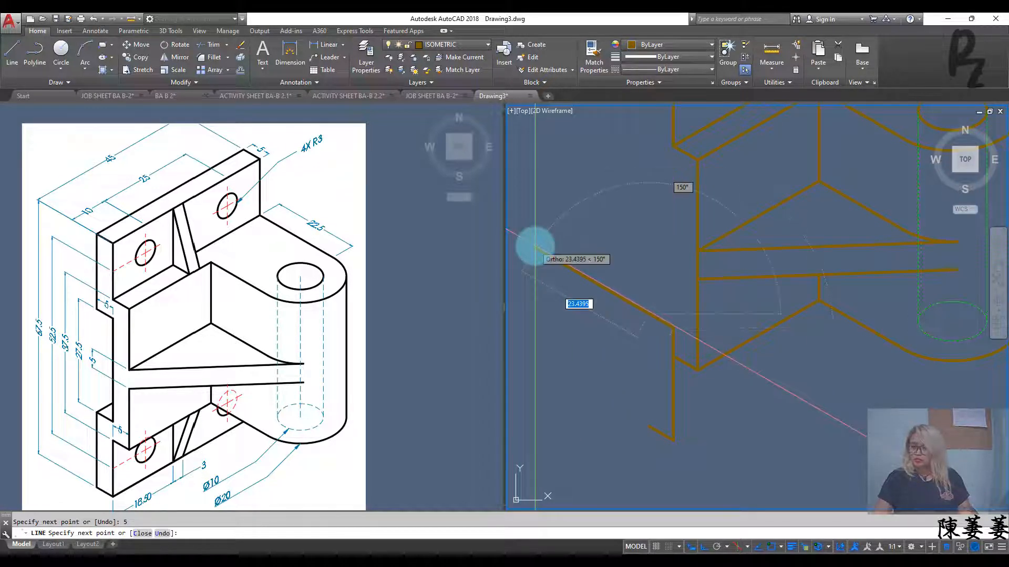
key(Return)
middle_drag(655, 353, 647, 408)
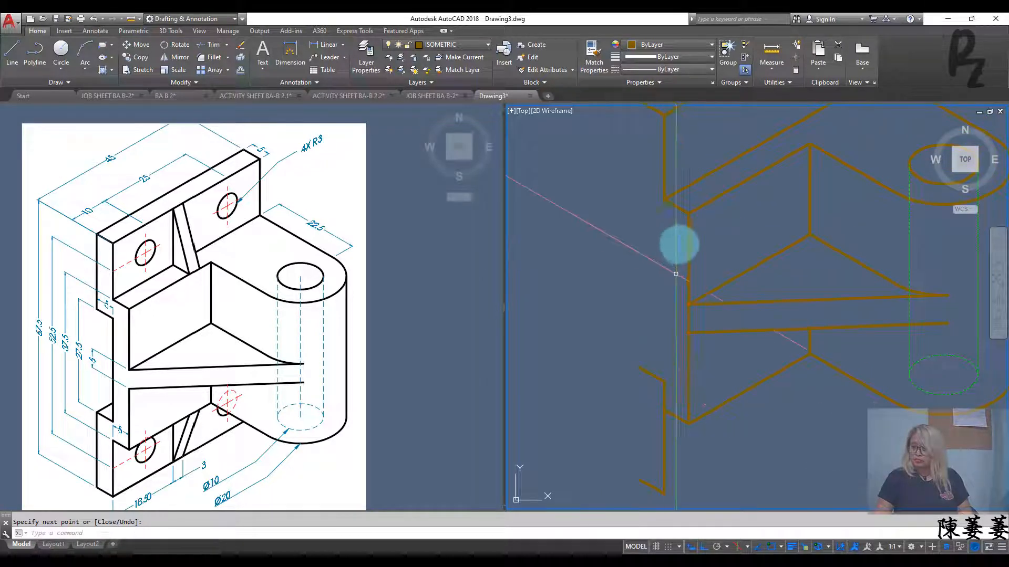
Step: Draw the upper notch edges from the strip's upper inner corner, 5 down and 5 back, and join them vertically to the plate's top back corner
text(L)
key(Return)
click(666, 198)
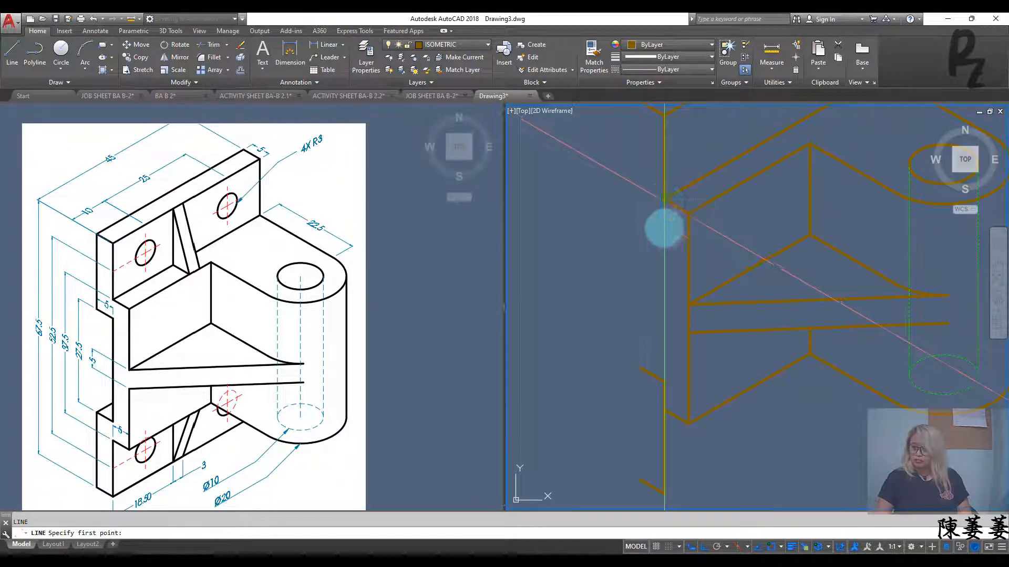
key(Return)
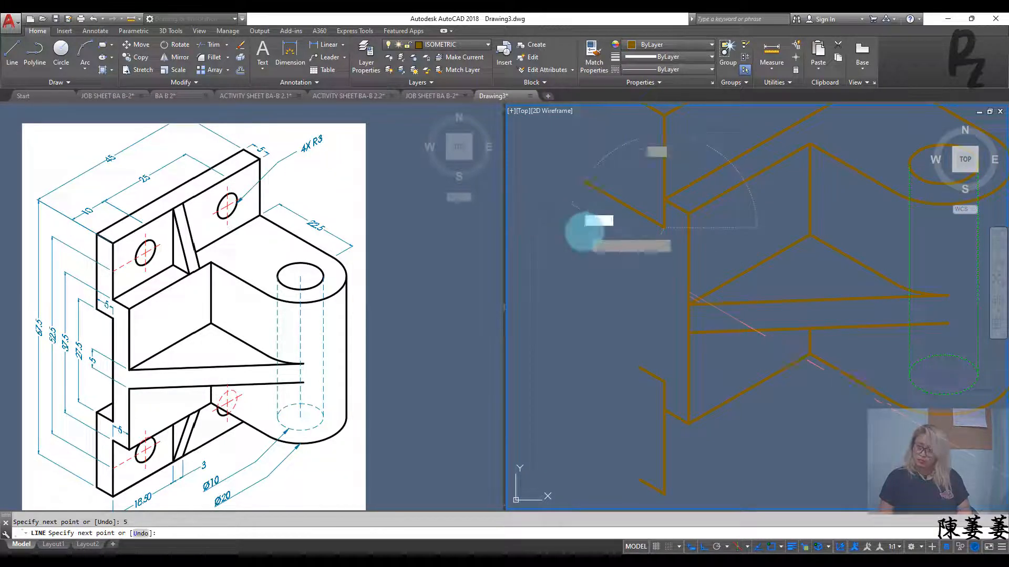
key(Return)
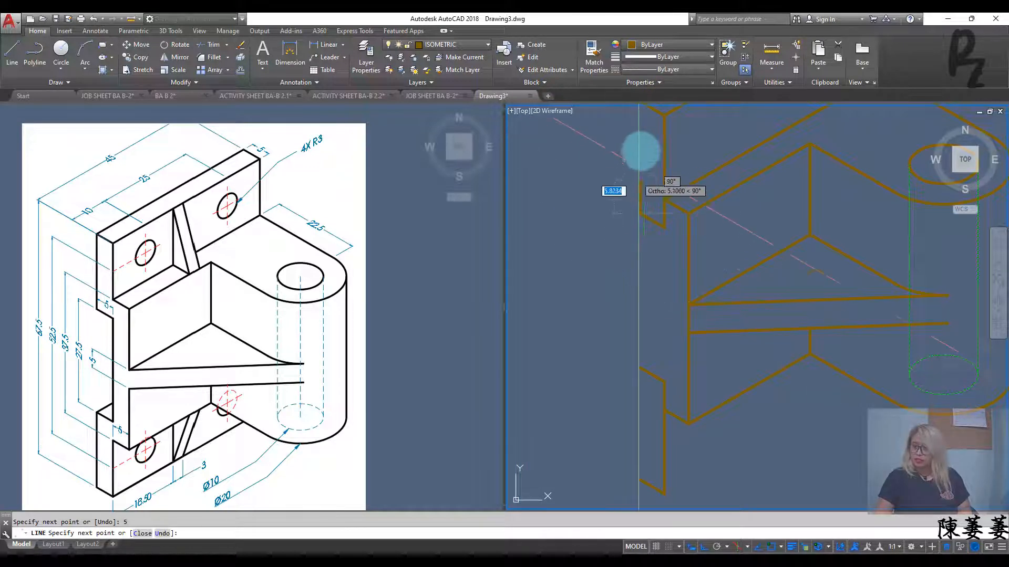
middle_drag(645, 142, 650, 245)
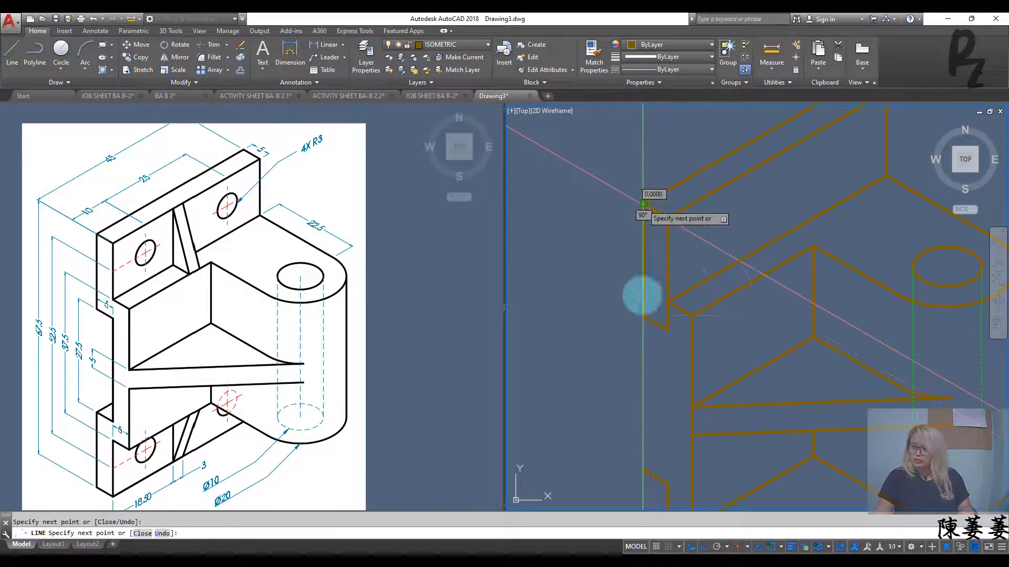
key(Escape)
Step: Draw the vertical back edge of the plate's lower section between its bottom back corner and the lower notch's back corner
middle_drag(641, 356, 650, 231)
middle_drag(651, 267, 653, 246)
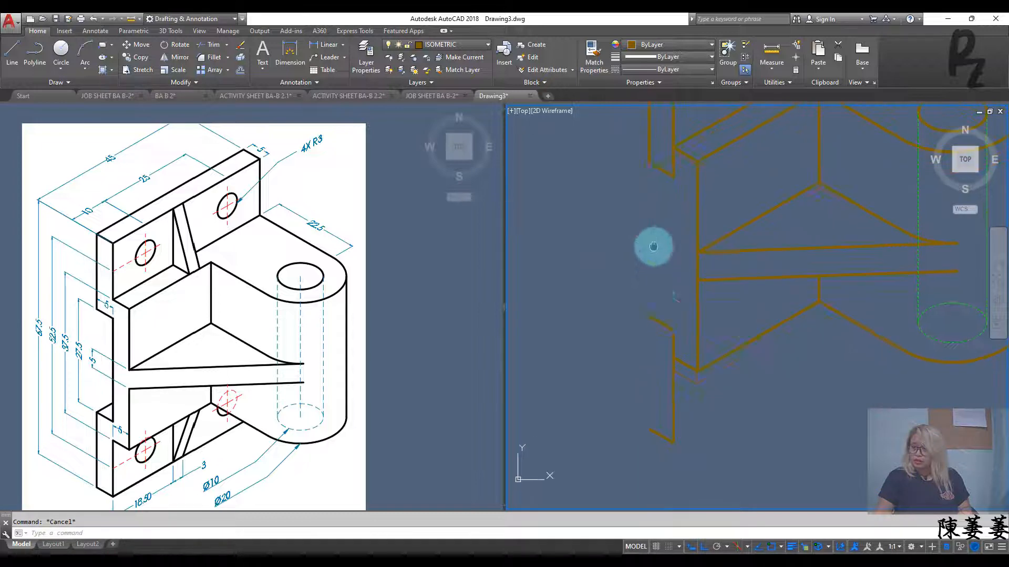
key(Return)
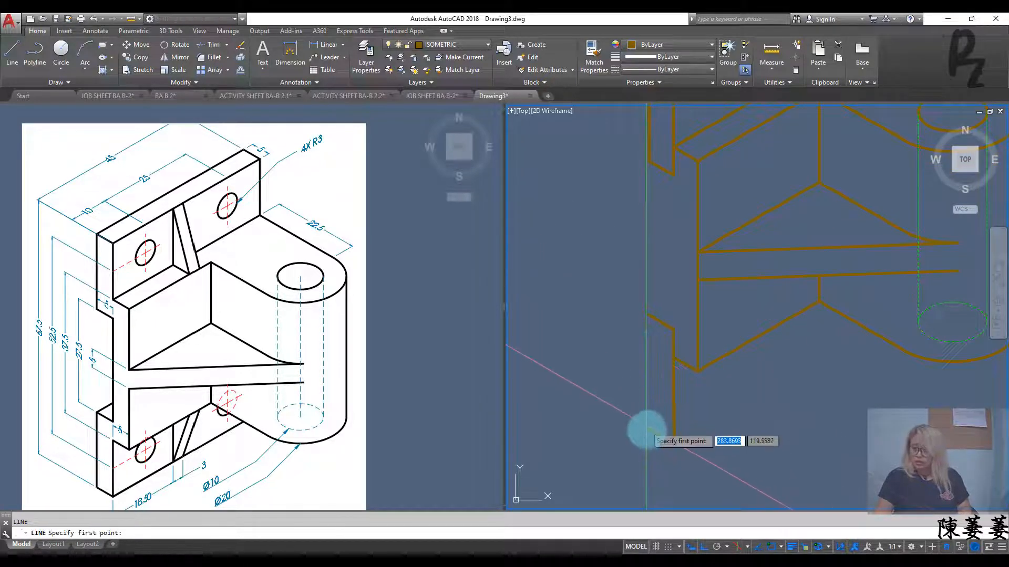
click(649, 427)
click(650, 320)
key(Escape)
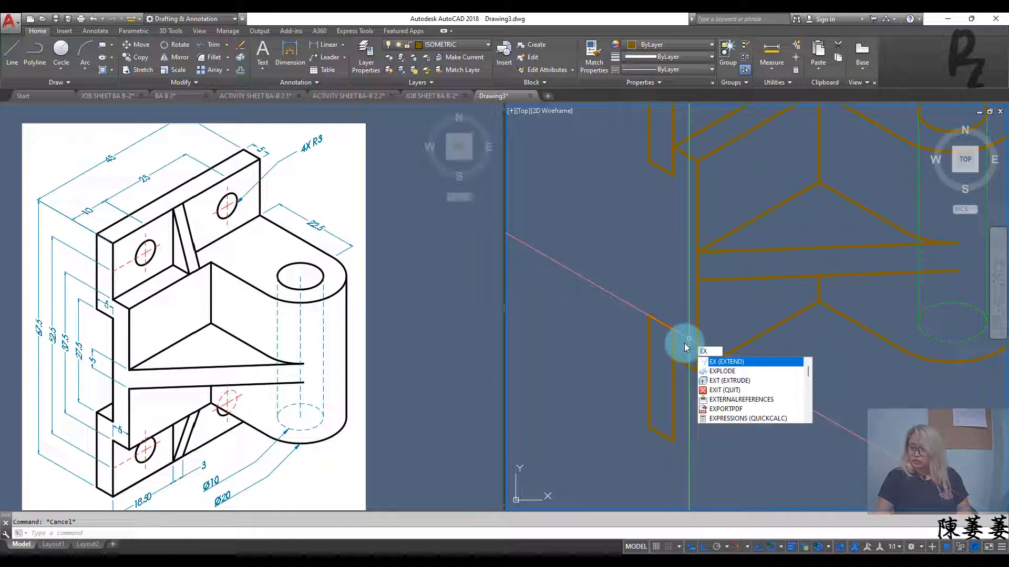
Step: Try extending both sloping notch edges to the strip's front vertical edge and erasing the two 5-unit vertical notch lines
key(Return)
right_click(661, 344)
click(662, 170)
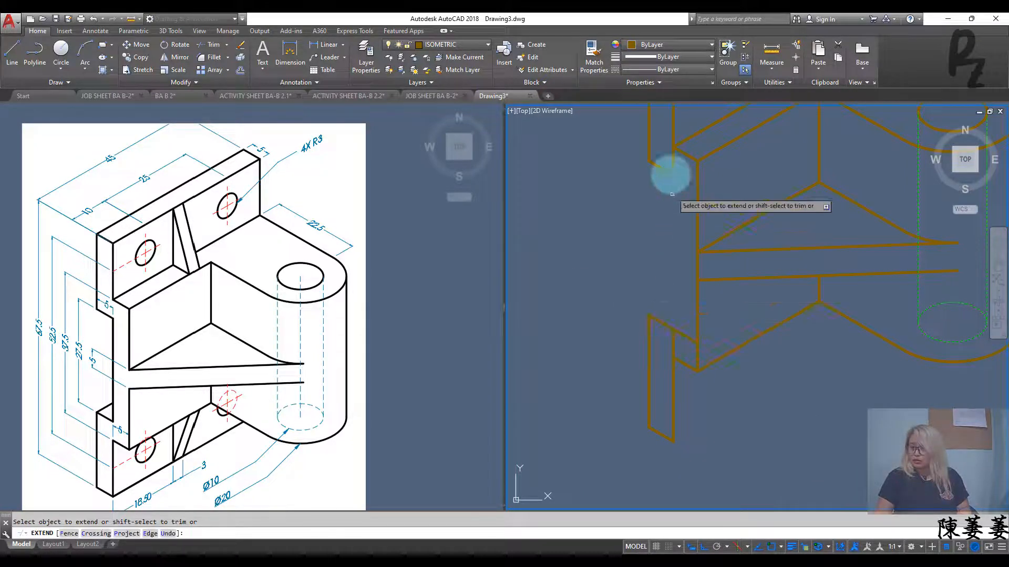
click(675, 161)
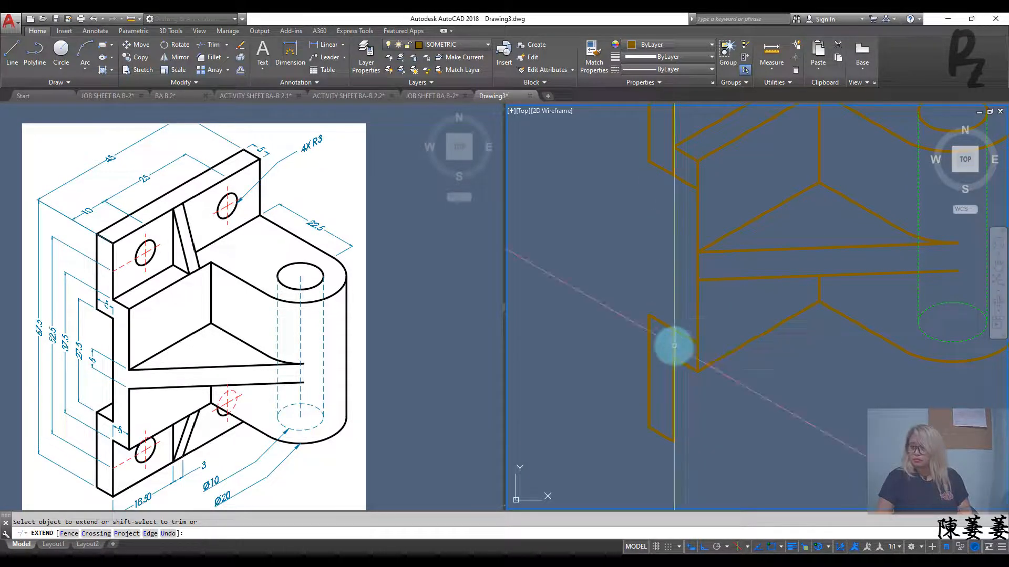
click(673, 343)
click(673, 161)
text(e)
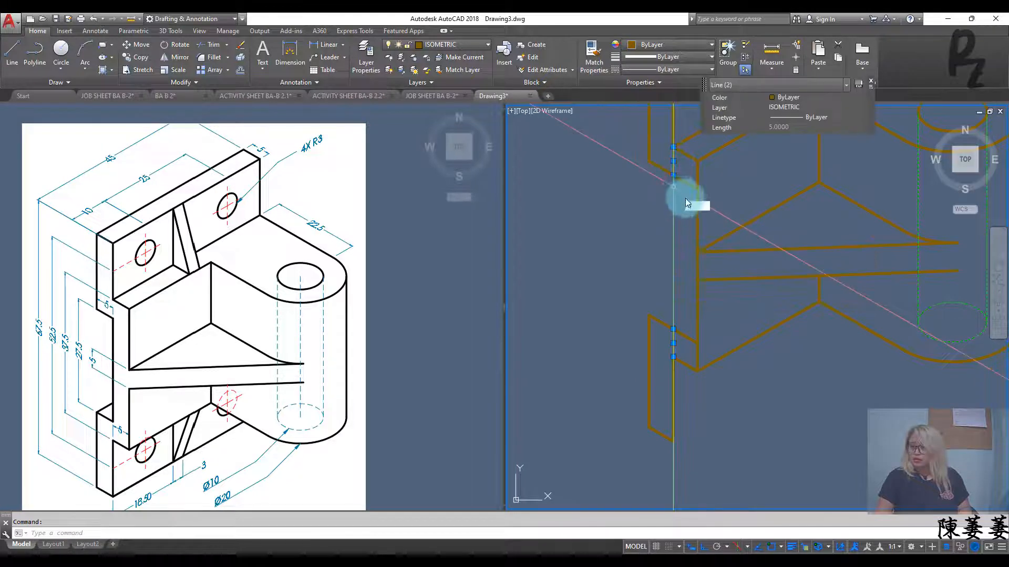
key(Return)
Step: Undo the erasure of the two vertical notch lines and the extension of the sloping notch edges
mouse_move(689, 251)
middle_down()
mouse_move(668, 304)
mouse_move(681, 328)
middle_up()
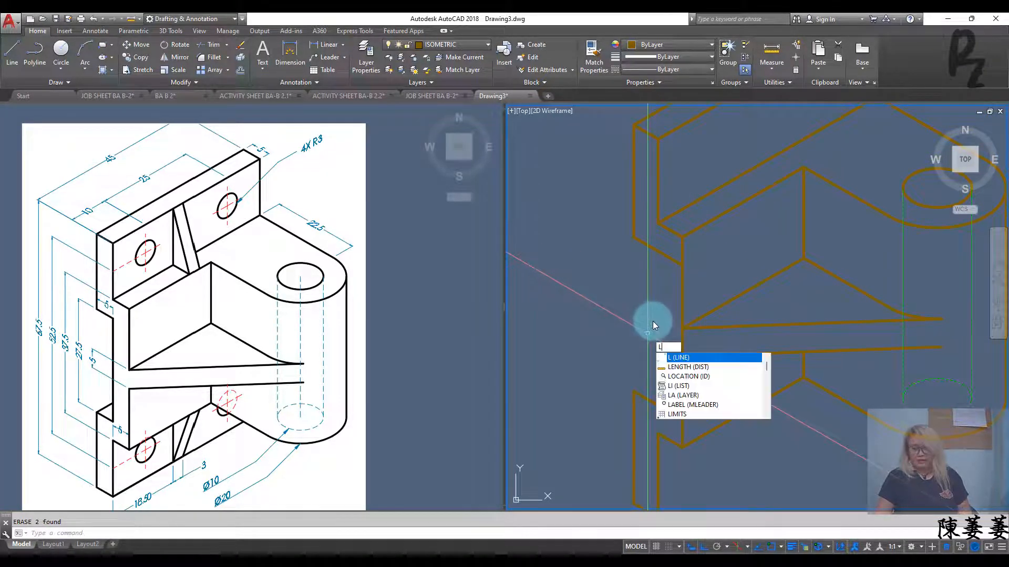
key(Escape)
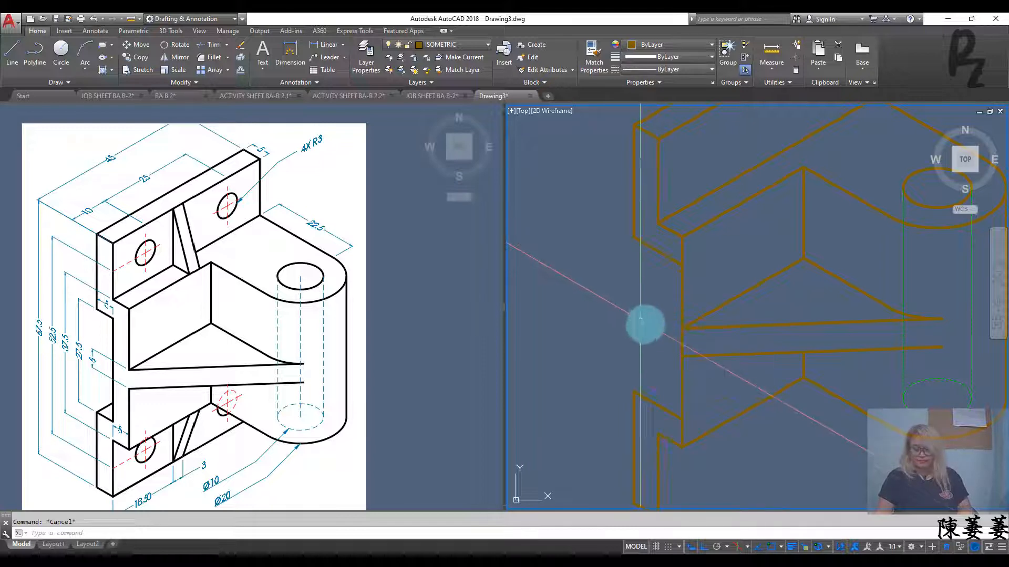
key(ctrl+z)
key(ctrl+z)
Step: Extend the upper notch's vertical edge down to the lower notch edge and erase the 5-unit vertical line below it
middle_drag(687, 302, 691, 325)
key(Return)
key(Return)
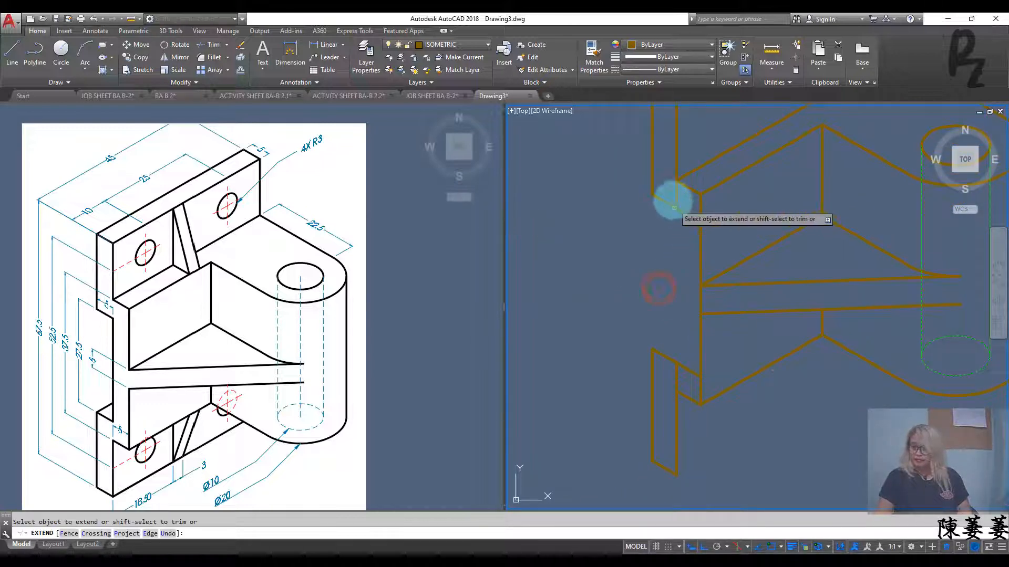
click(676, 196)
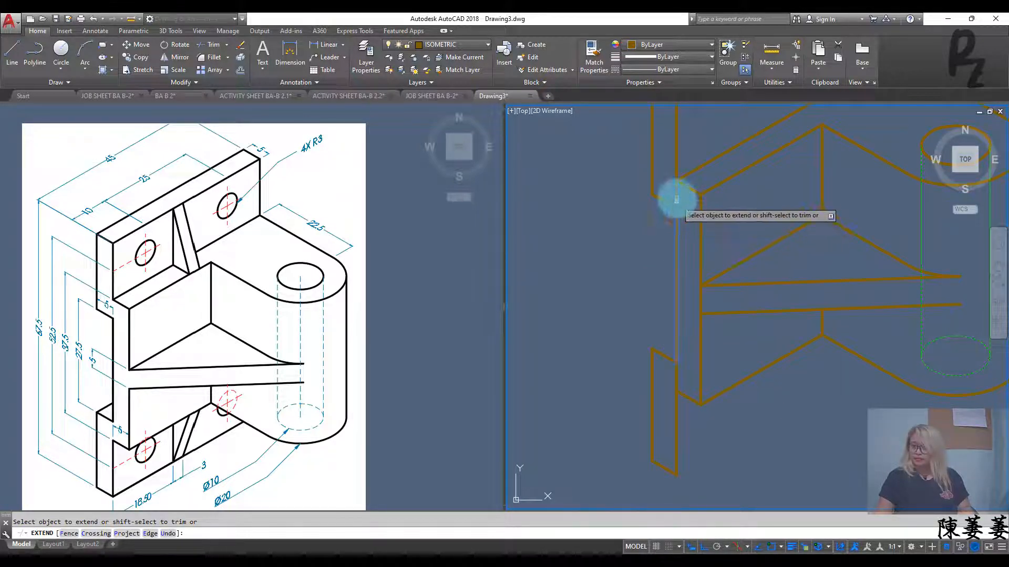
key(Escape)
click(676, 376)
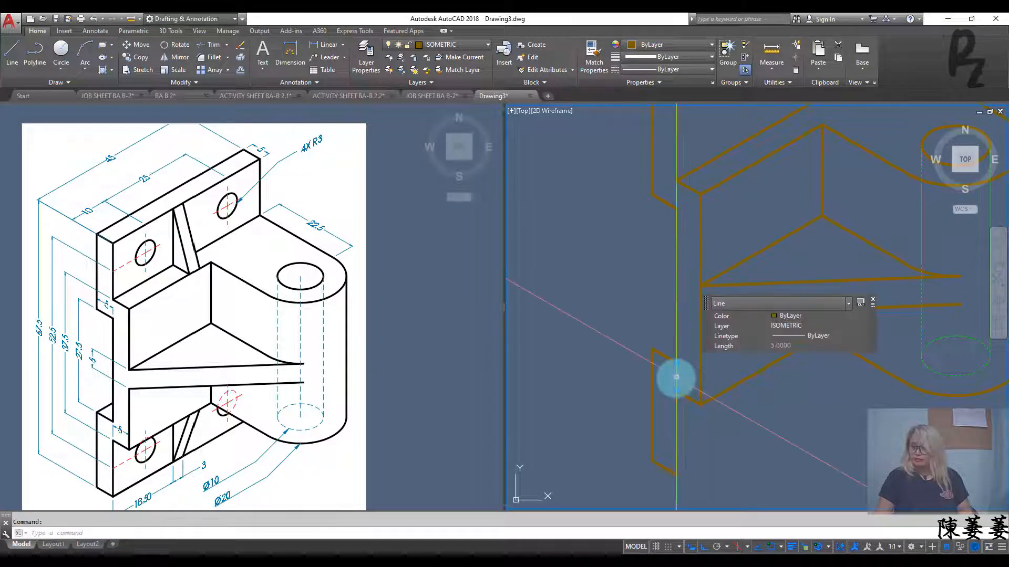
key(Delete)
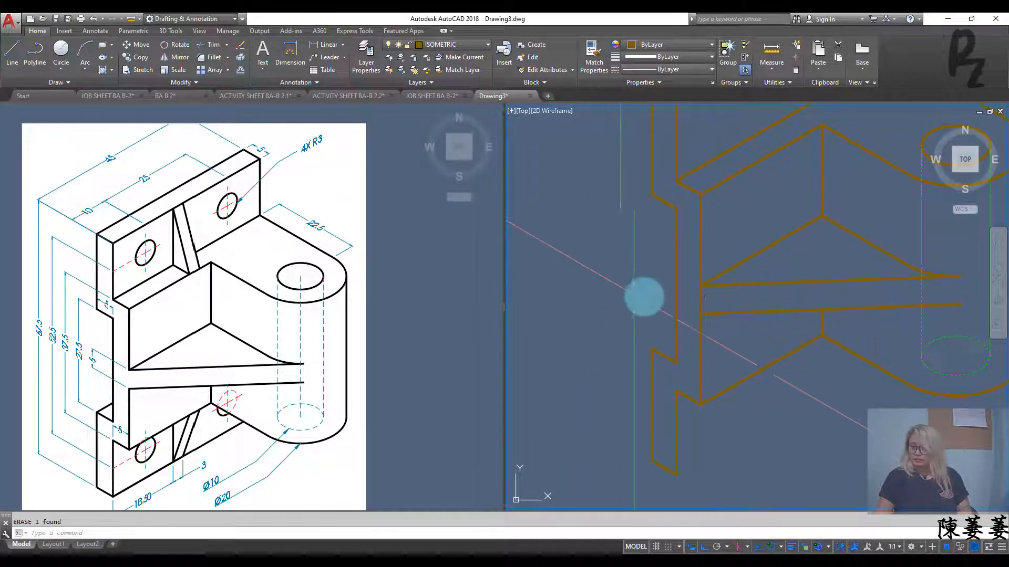
Step: Draw a line on the top isoplane at 30° from the lower notch's back corner, running past the vertical notch edge
middle_drag(642, 295, 648, 337)
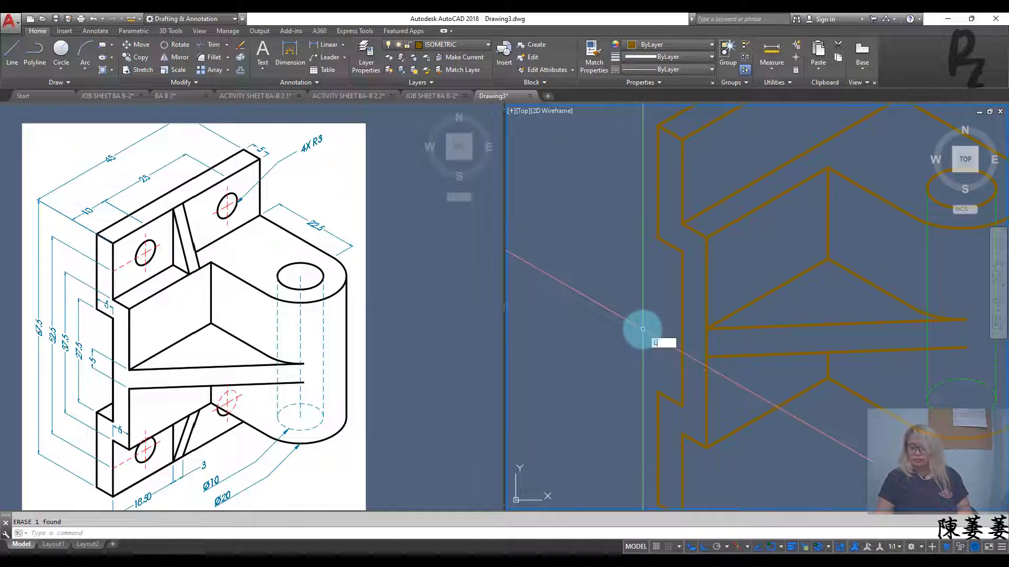
text(L)
key(Return)
key(F5)
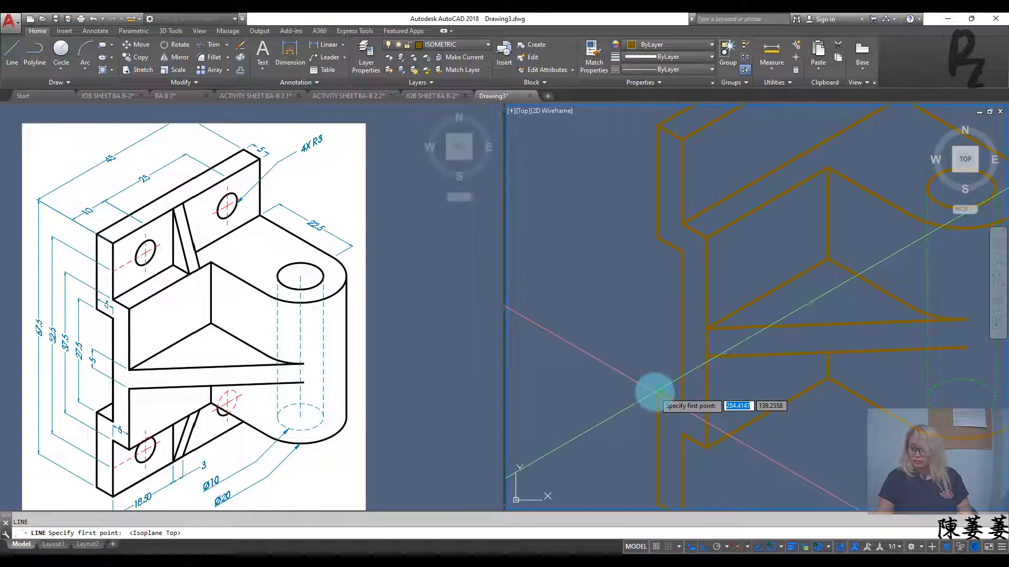
click(657, 391)
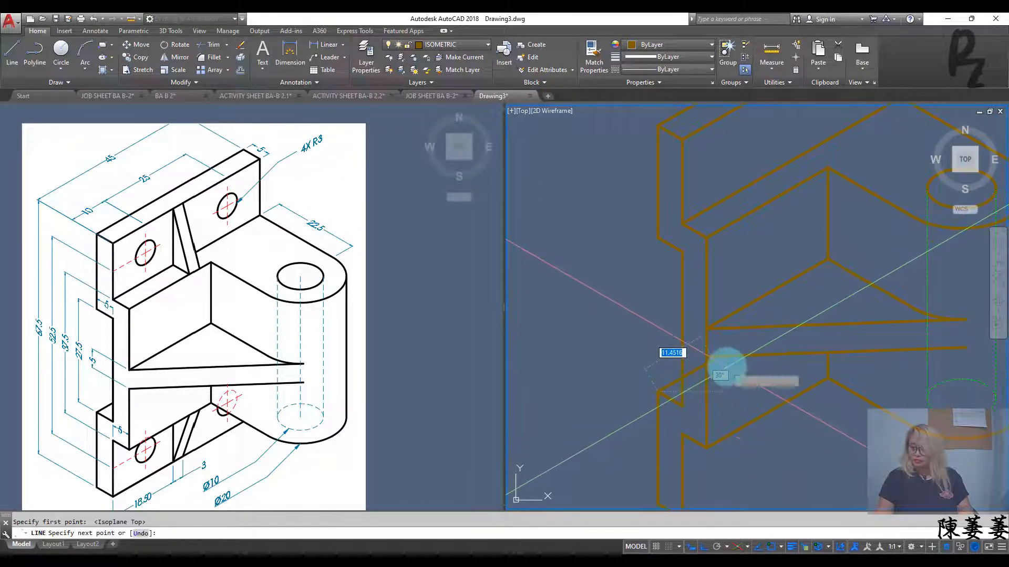
scroll(704, 363, up, 3)
key(Escape)
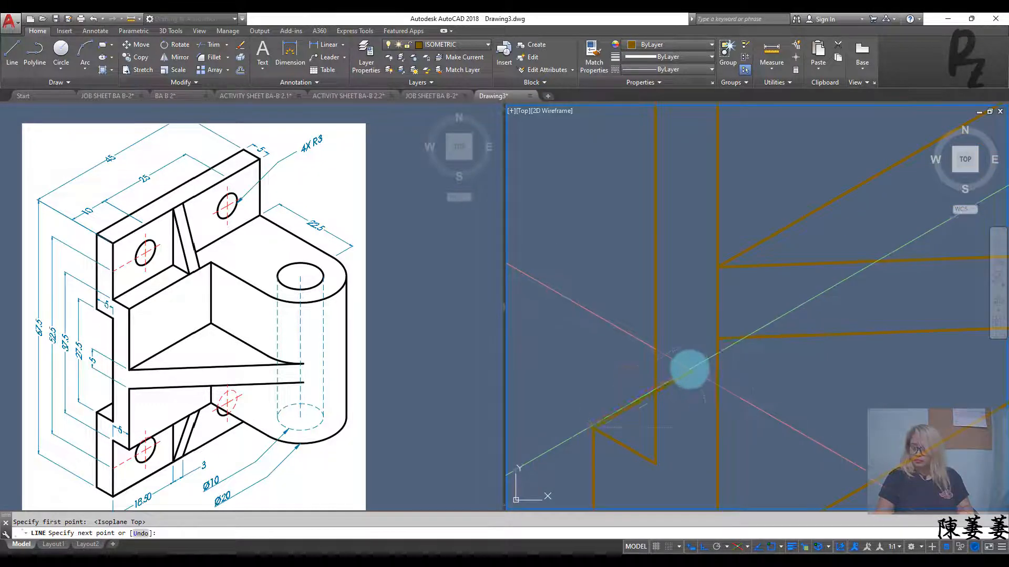
Step: Trim the lower notch's 30° edge where it passes the vertical notch edge
text(tr)
key(Return)
key(Return)
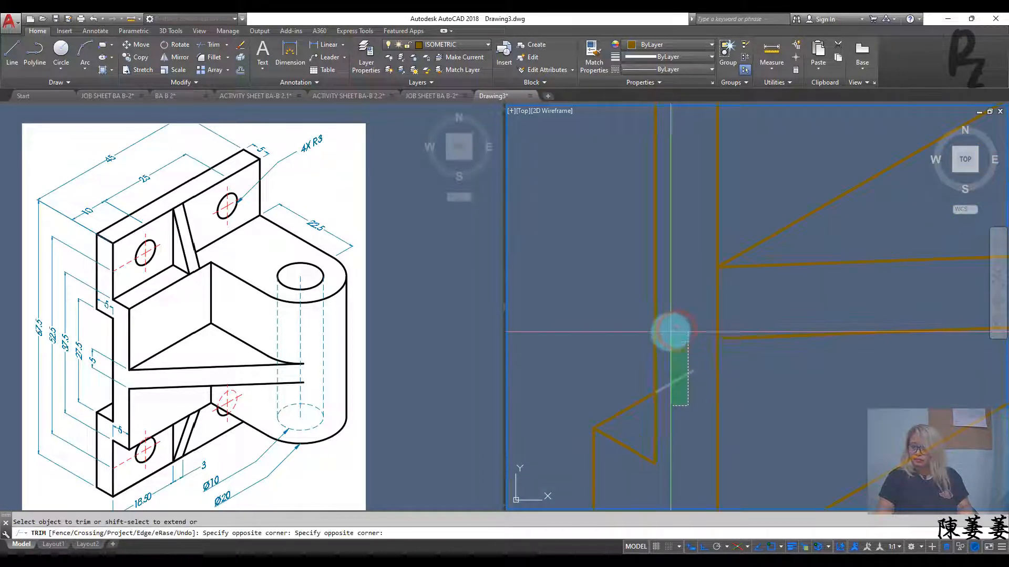
key(Escape)
Step: Draw the back plate's bottom front edge at 30° from its lower front corner until it passes the arm's lower edge
scroll(679, 324, down, 4)
scroll(676, 423, up, 5)
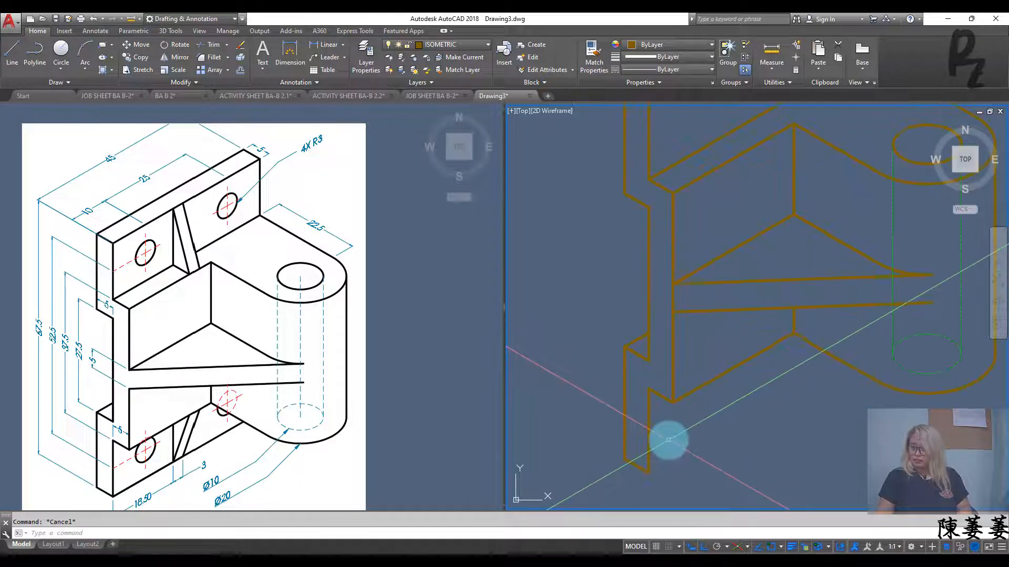
middle_drag(667, 439, 664, 387)
scroll(664, 387, down, 3)
scroll(700, 376, up, 2)
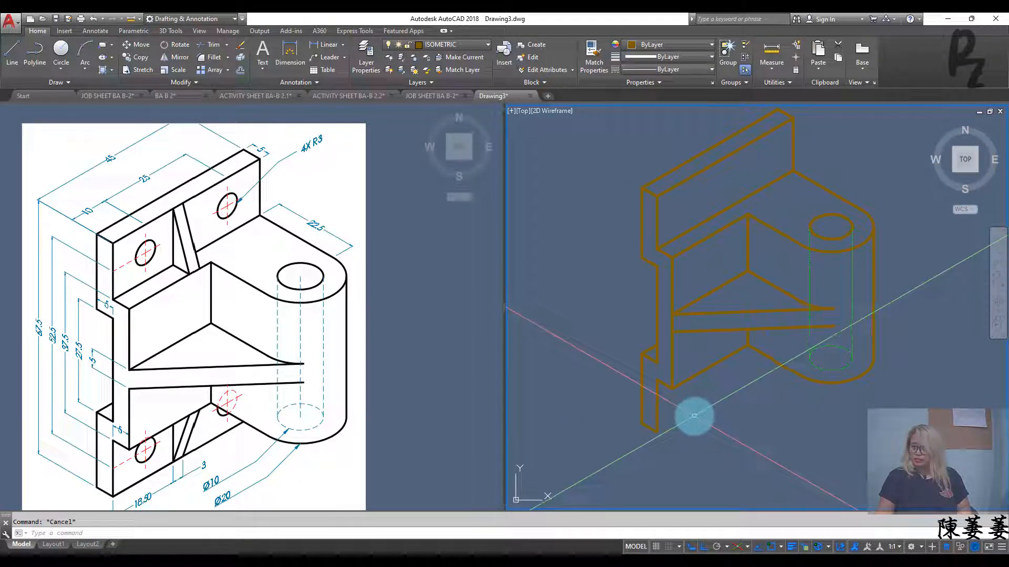
text(l)
key(Return)
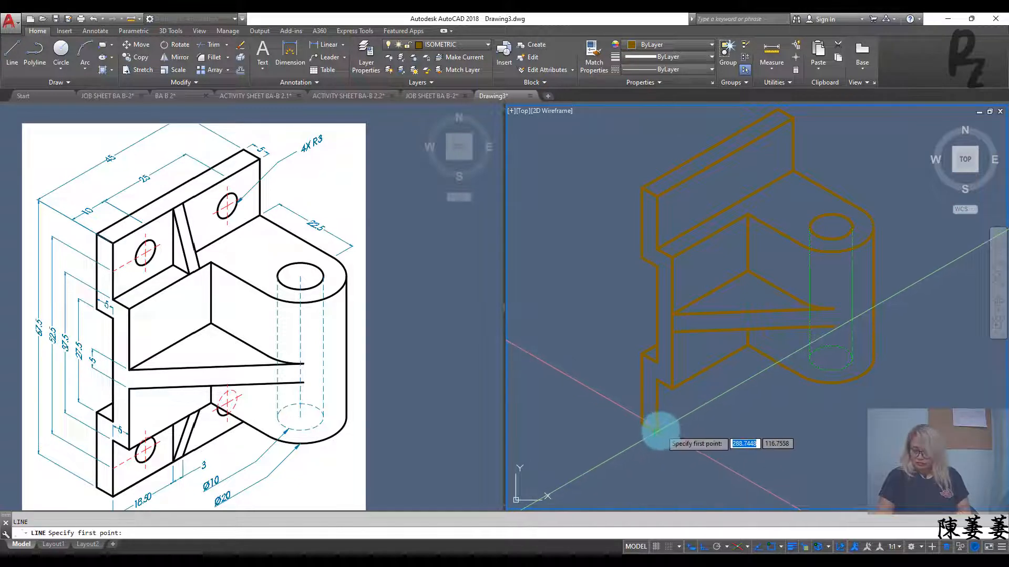
click(658, 431)
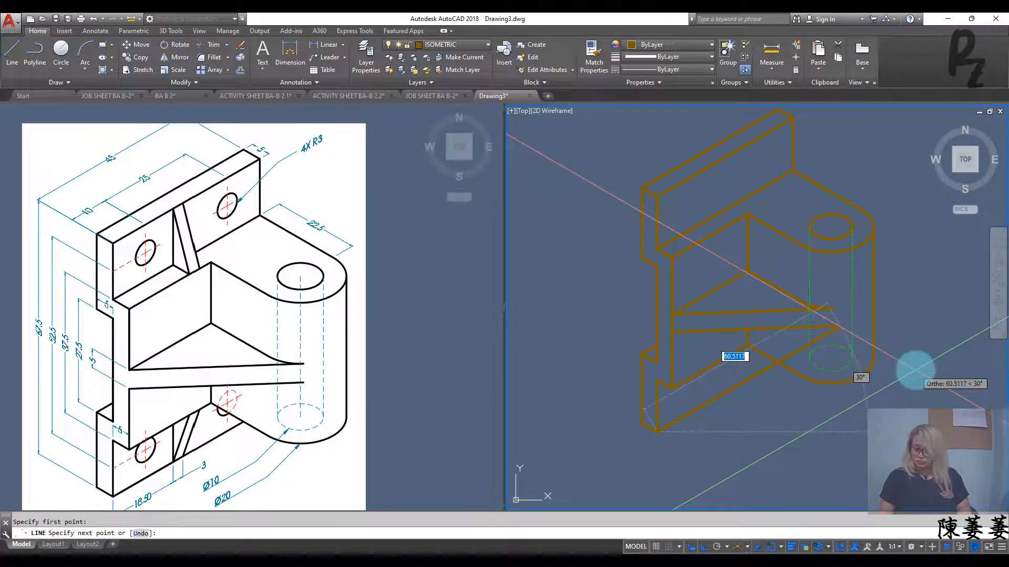
key(Escape)
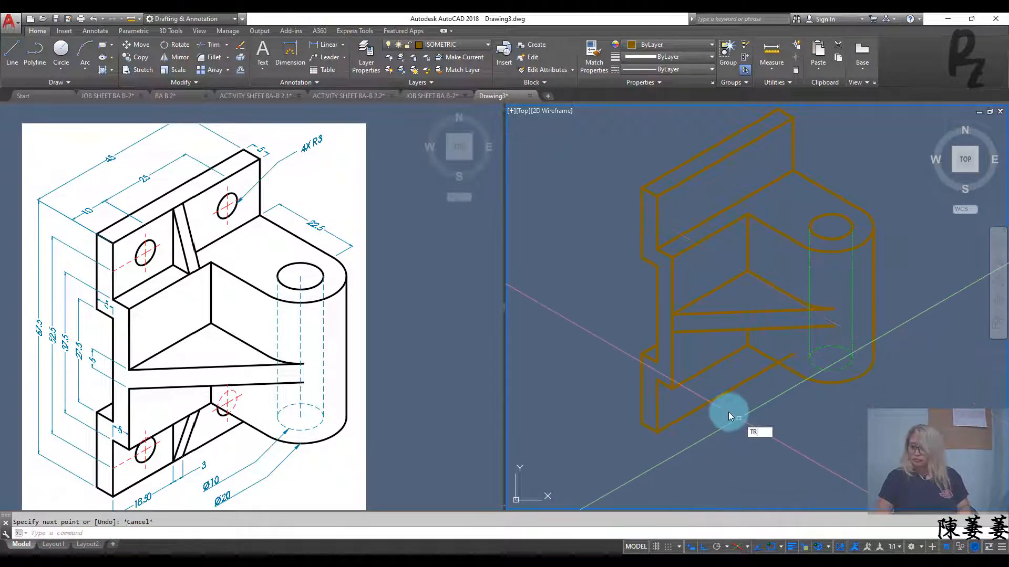
Step: Trim the part of the plate's bottom front edge that overshoots the arm's lower edge
key(Return)
right_click(778, 414)
click(789, 356)
key(Escape)
key(Escape)
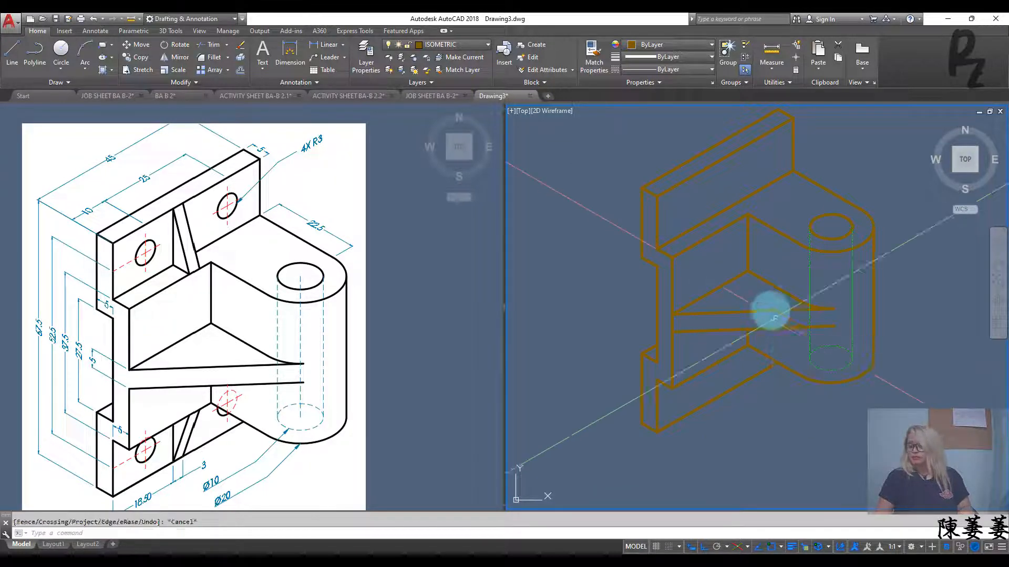
Step: Draw guide lines for the upper hole centers from the midpoint of the plate's upper front vertical edge, 10 and then 25 along the plate
middle_drag(753, 271, 742, 347)
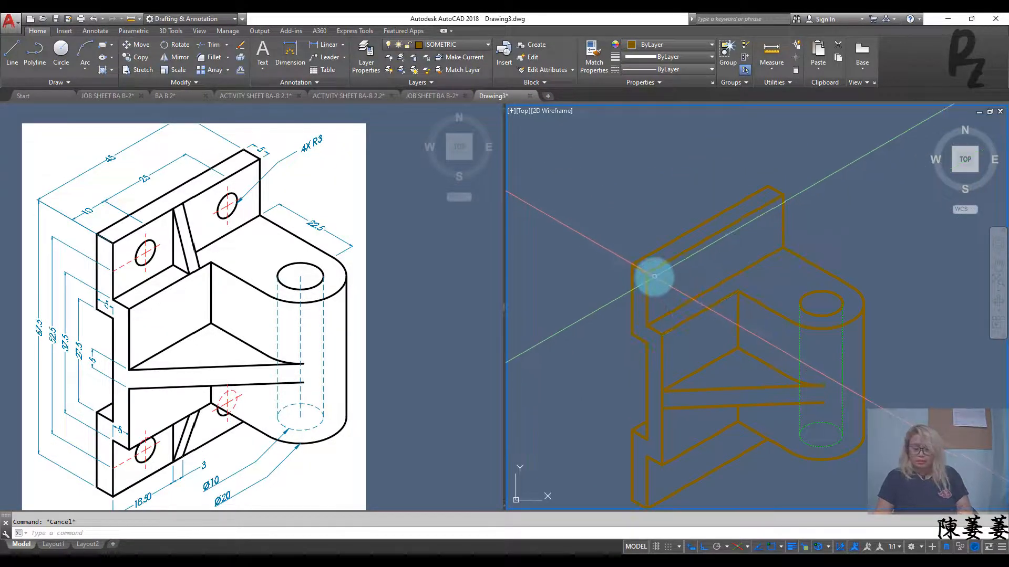
key(Return)
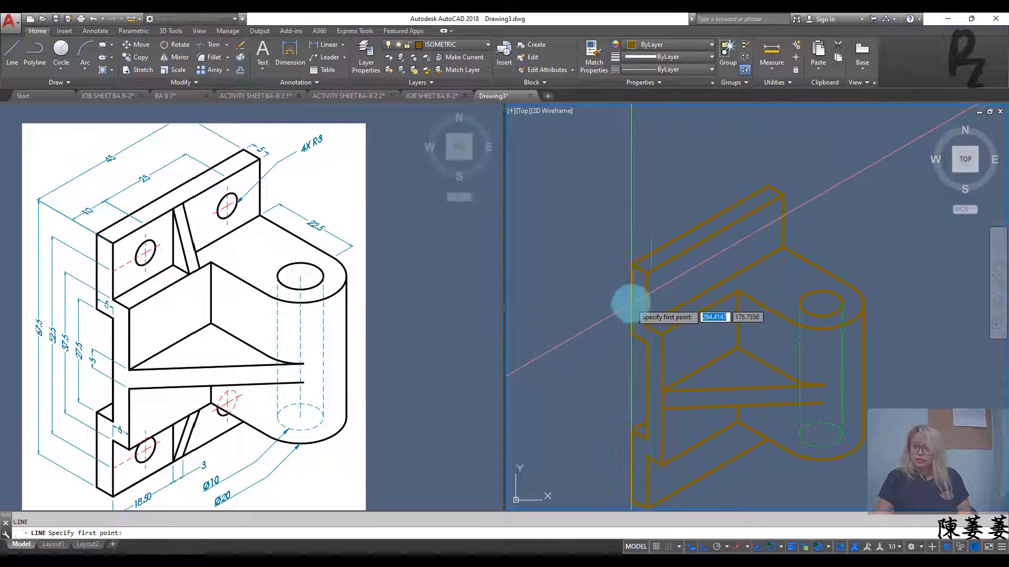
click(646, 294)
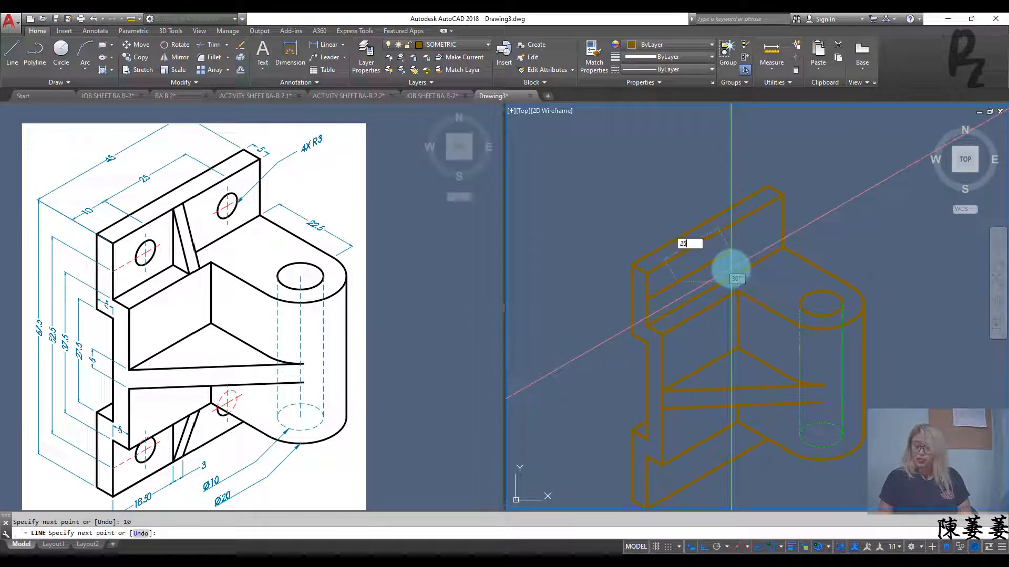
key(Escape)
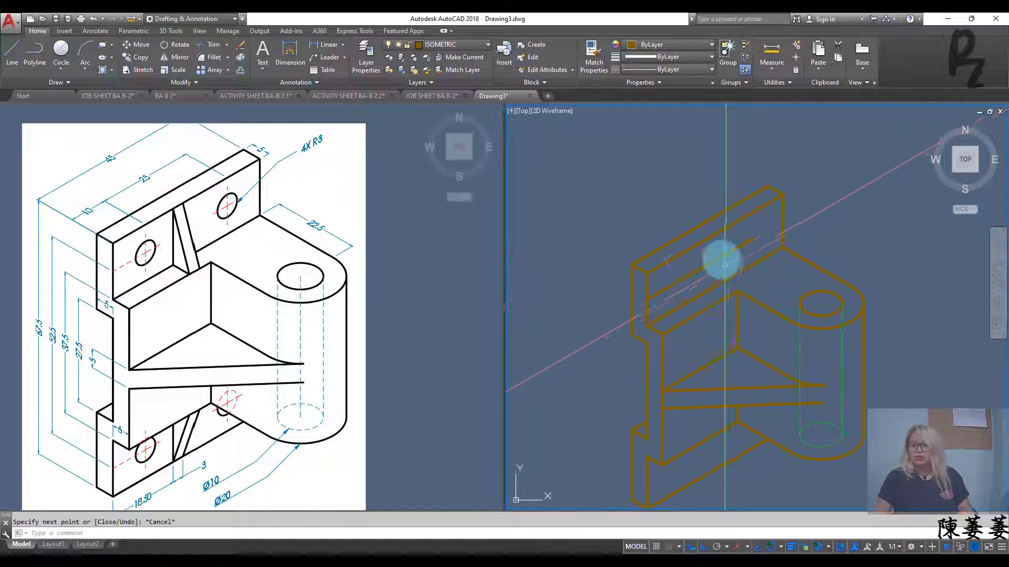
Step: Try an isocircle of diameter 3 centered at the end of the 10-unit guide line, and undo it
text(el)
key(Return)
text(I)
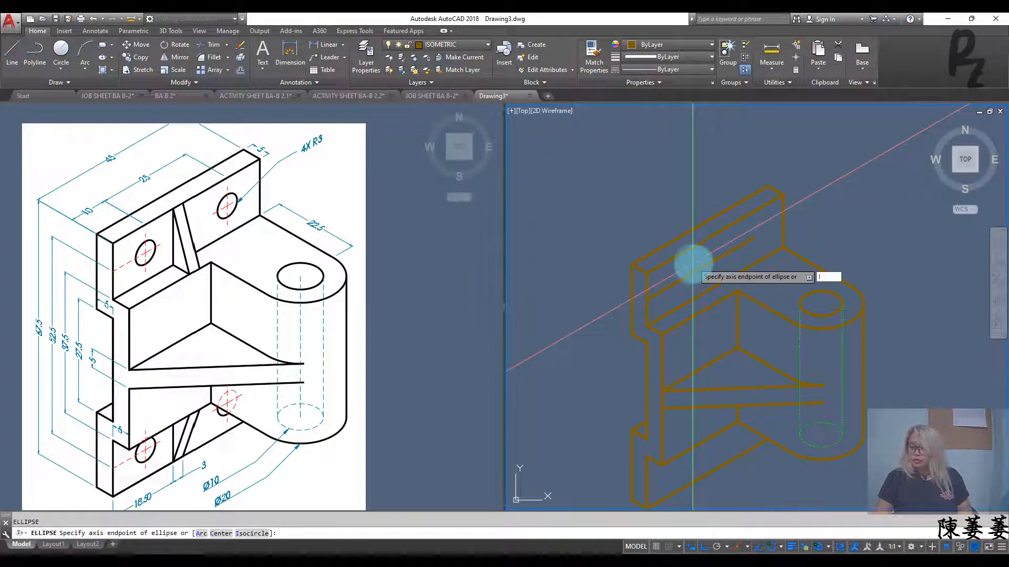
key(Return)
click(677, 283)
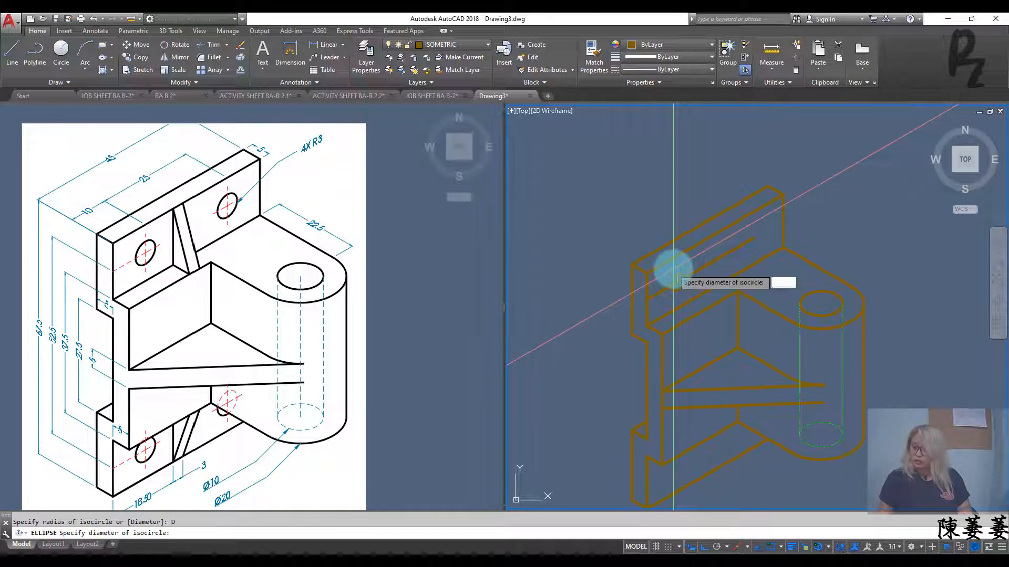
text(3)
key(Return)
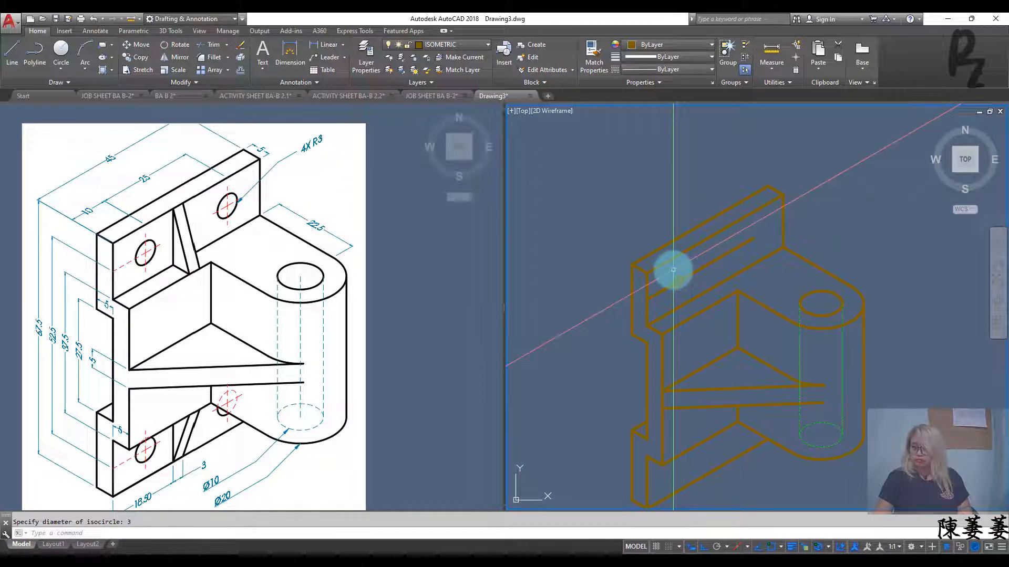
key(ctrl+z)
Step: Draw an isocircle of radius 3 centered at the end of the 10-unit guide line on the back plate
text(EL)
key(Return)
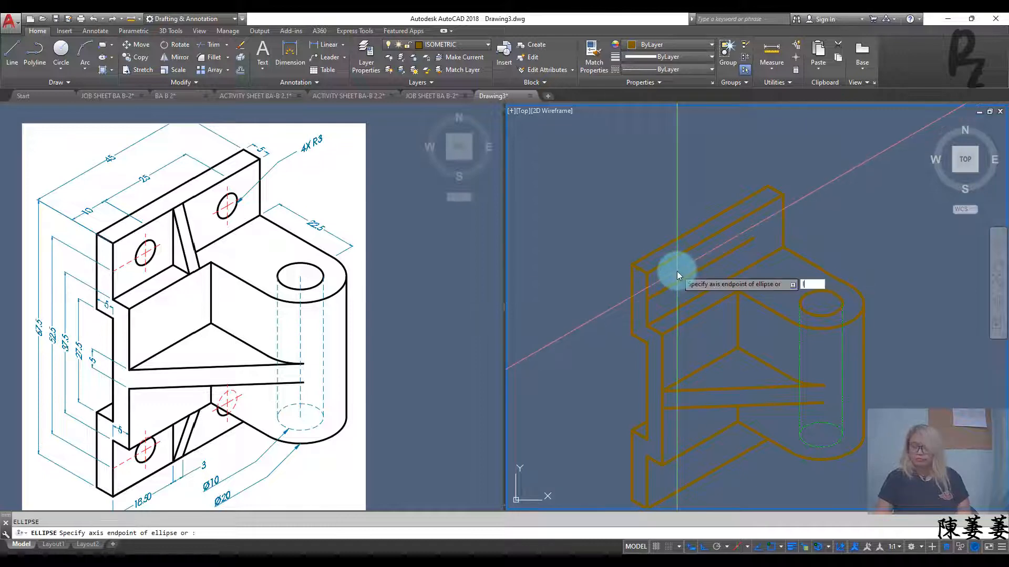
text(i)
key(Return)
click(673, 283)
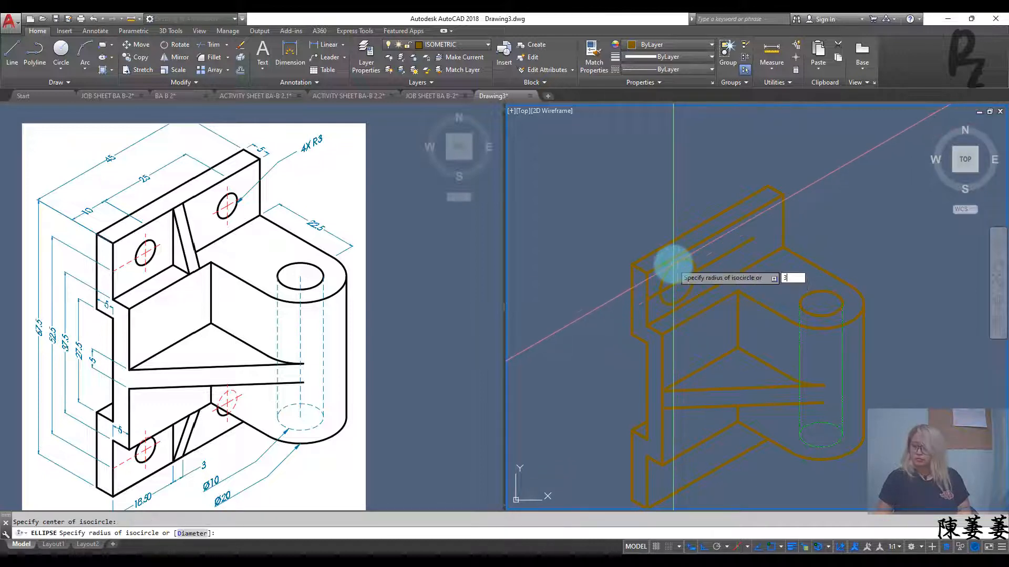
key(Escape)
Step: Copy the isocircle from its center to the far end of the 25-unit guide line
scroll(675, 268, up, 2)
click(678, 272)
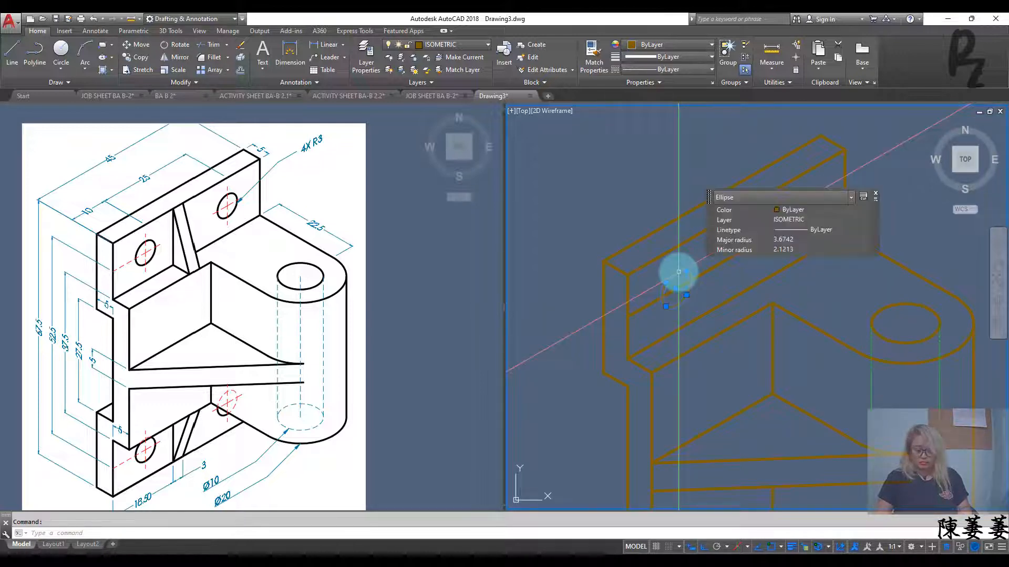
text(co)
key(Return)
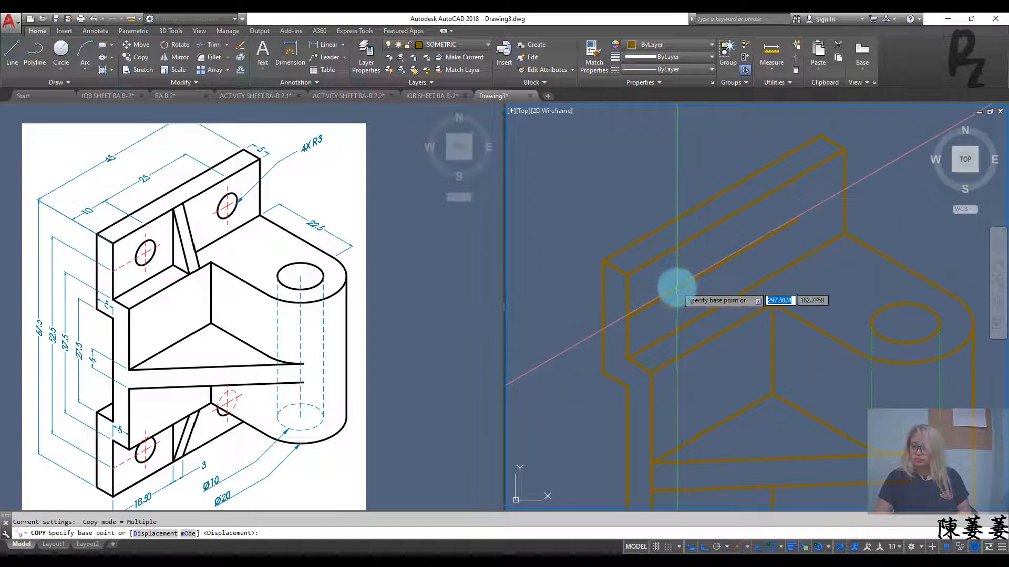
click(679, 285)
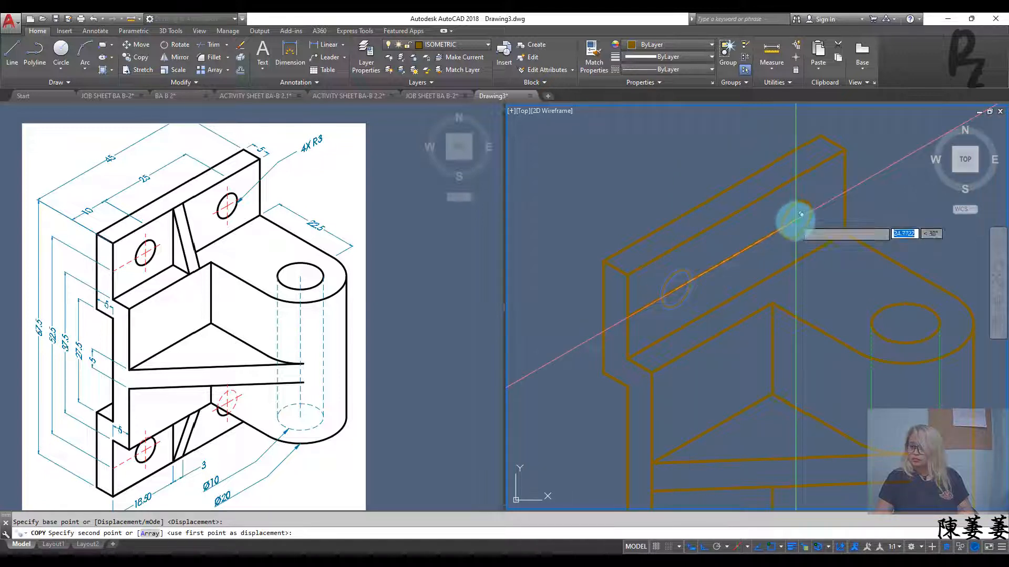
click(801, 214)
key(Return)
Step: Delete the two guide lines used to locate the upper hole centers
click(732, 247)
click(668, 300)
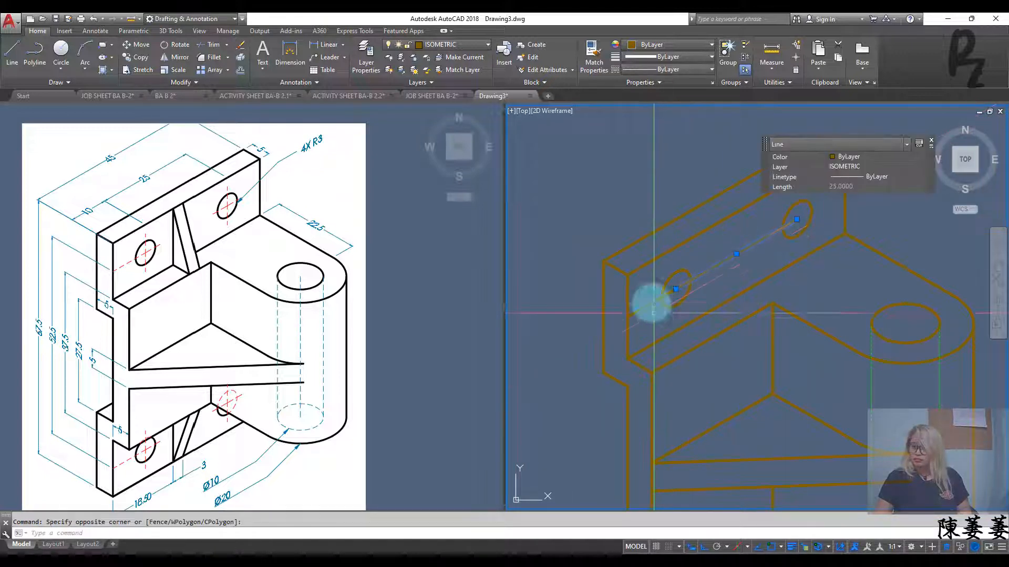
key(Delete)
Step: Copy both upper mounting holes 52.5 straight down to the back plate's lower section
click(684, 280)
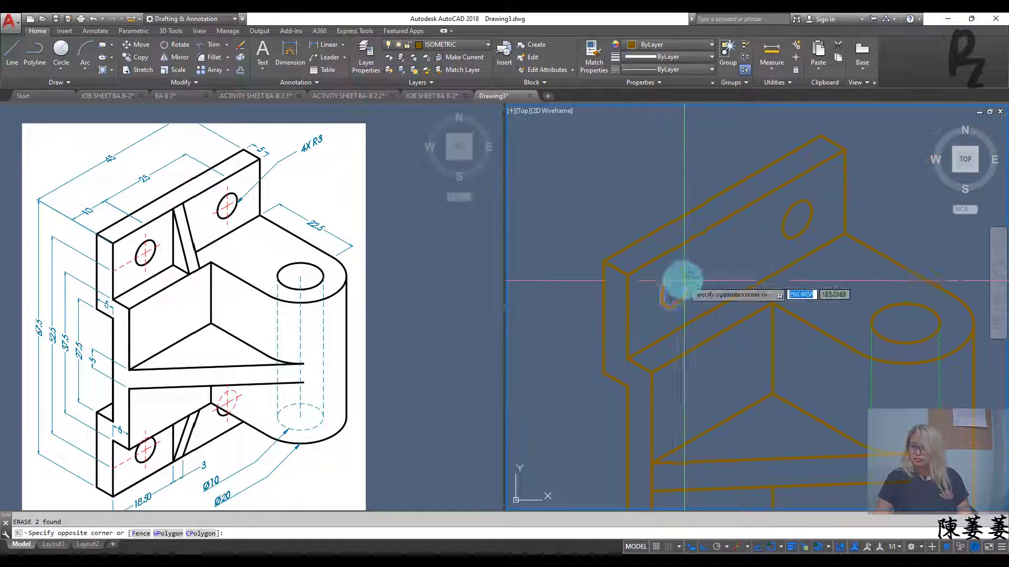
click(658, 311)
middle_drag(838, 189, 709, 157)
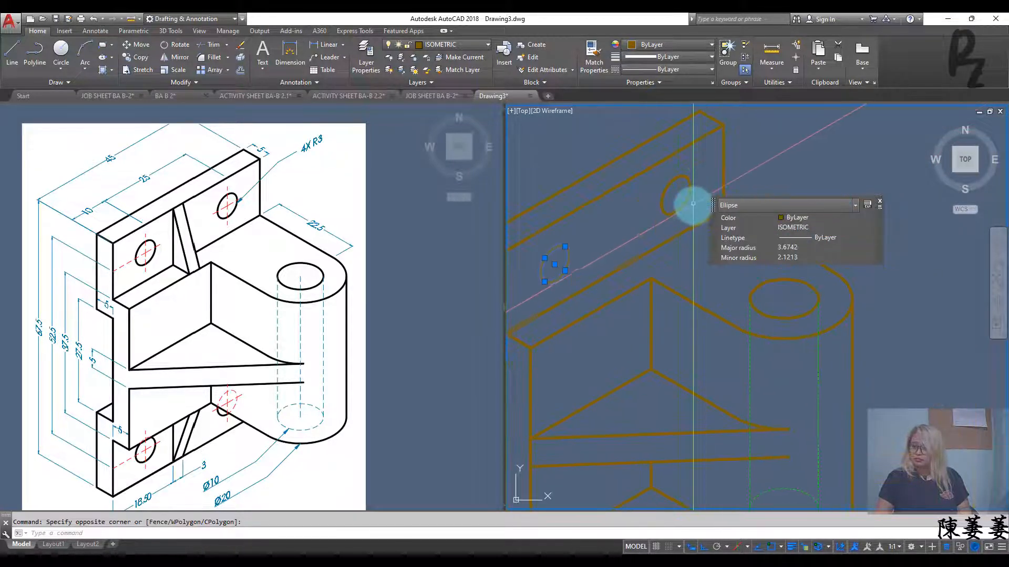
click(678, 215)
key(Return)
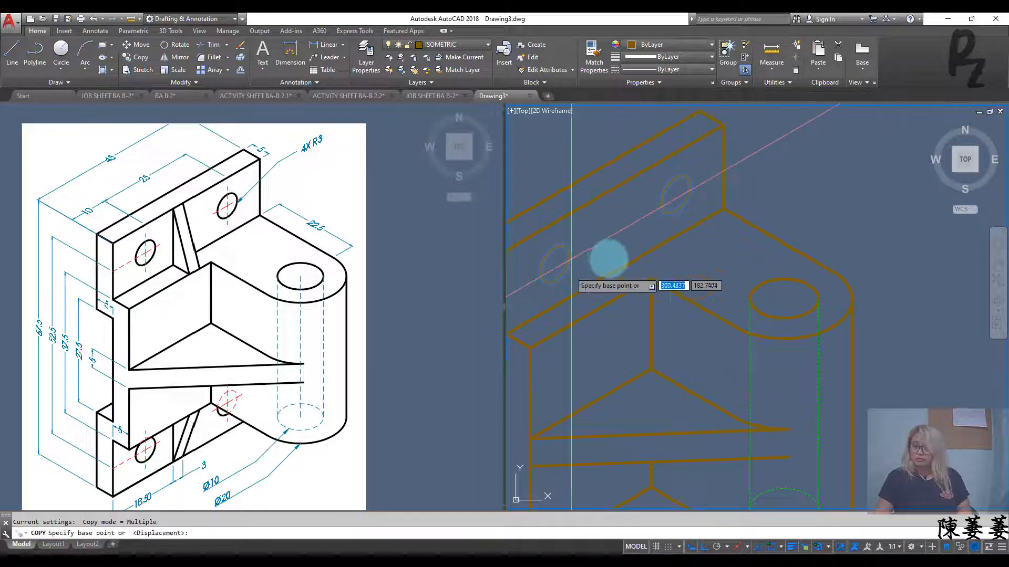
scroll(620, 247, down, 5)
click(638, 238)
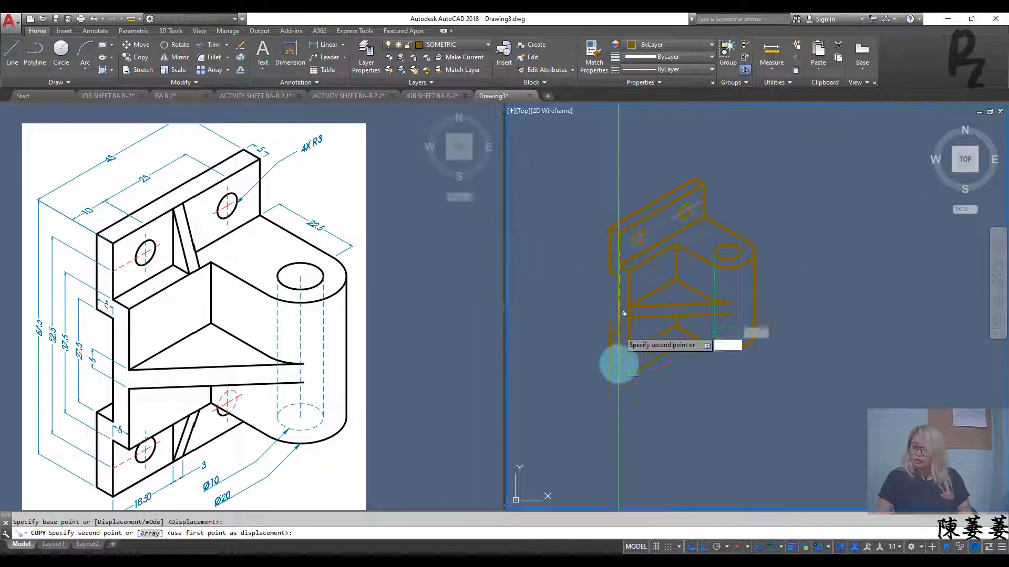
key(Escape)
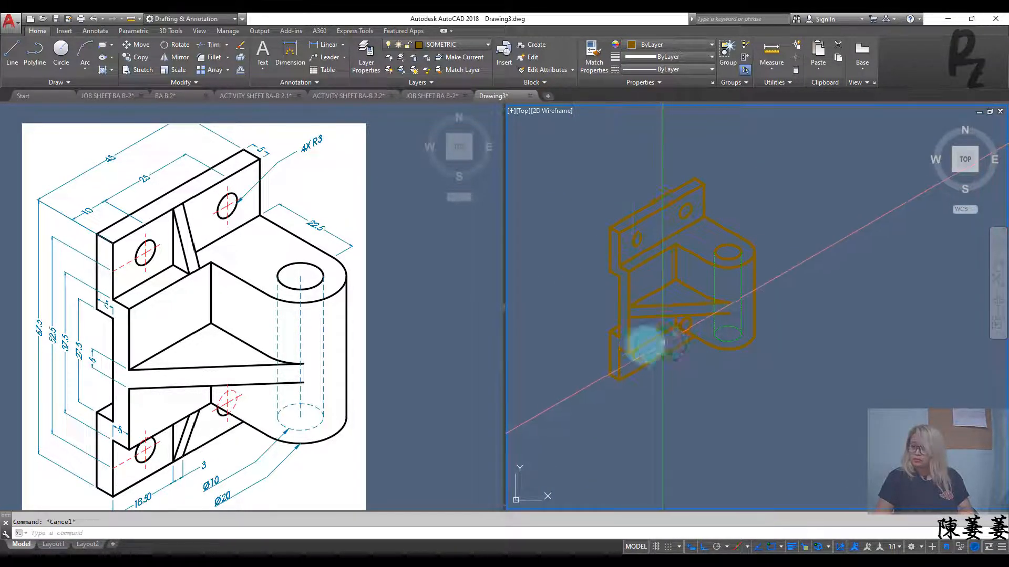
Step: Copy the back plate's upper front vertical edge 18.5 along the plate at 30° as the upper rib's first edge
scroll(651, 331, up, 6)
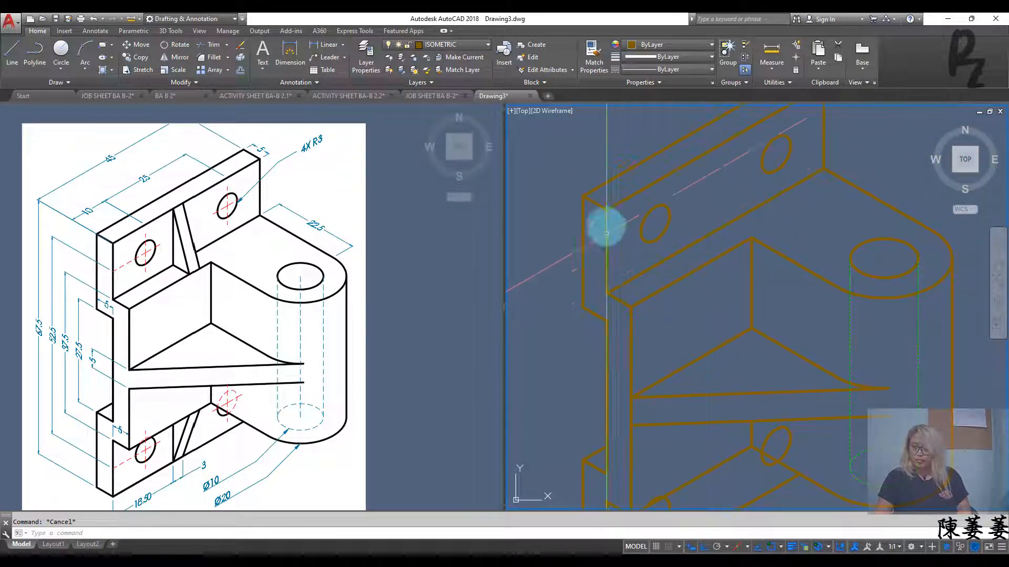
click(606, 253)
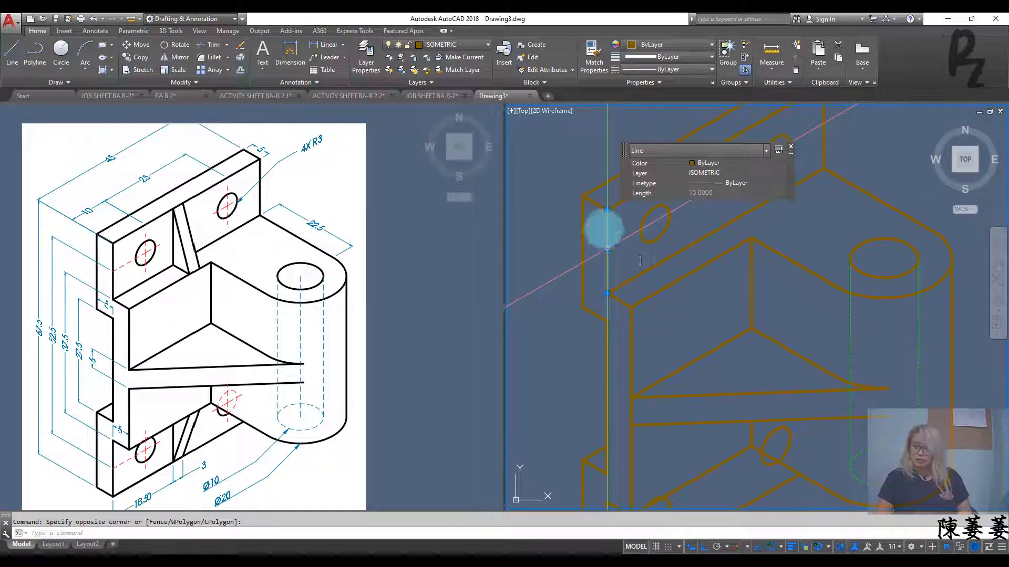
text(co)
key(Return)
click(607, 209)
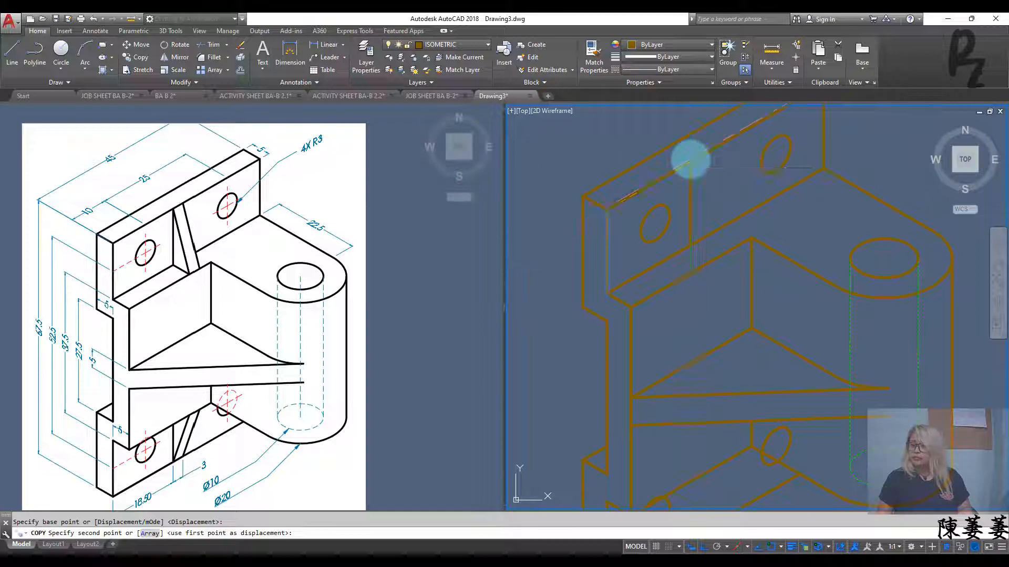
click(693, 160)
key(Escape)
Step: Draw the upper rib's base edge 5 long at 330° from the lower end of the copied vertical edge
text(l)
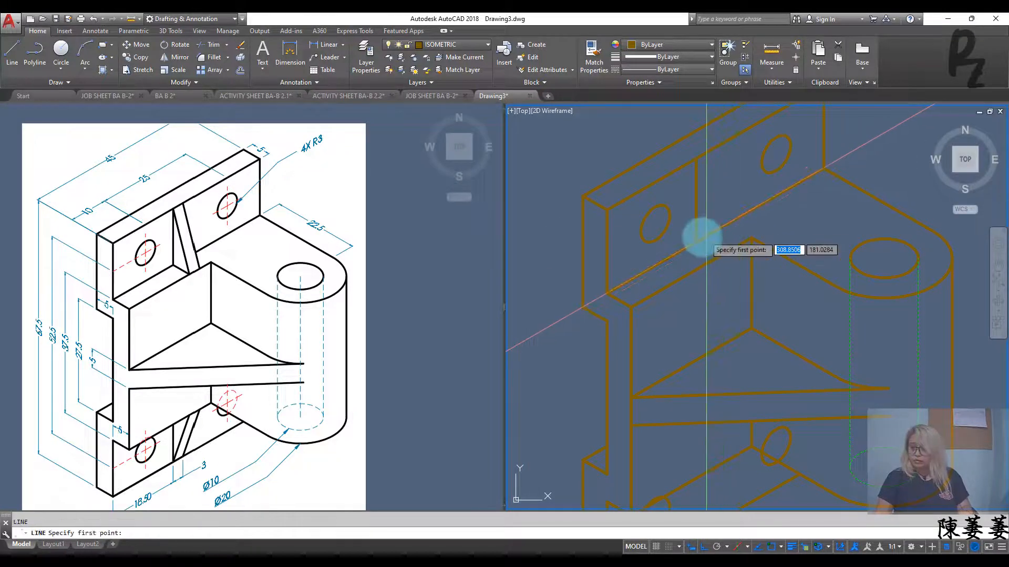
key(Return)
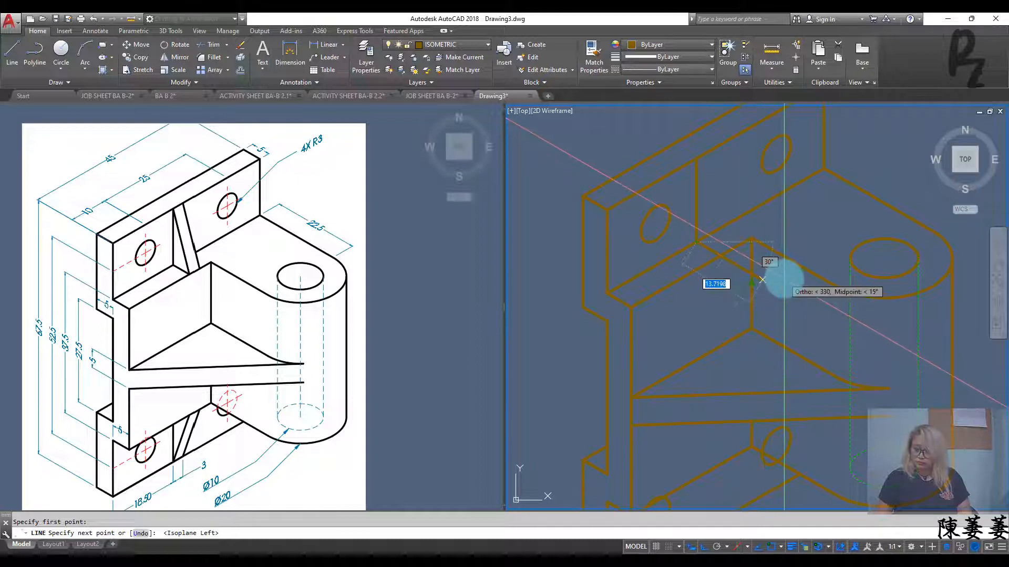
text(5)
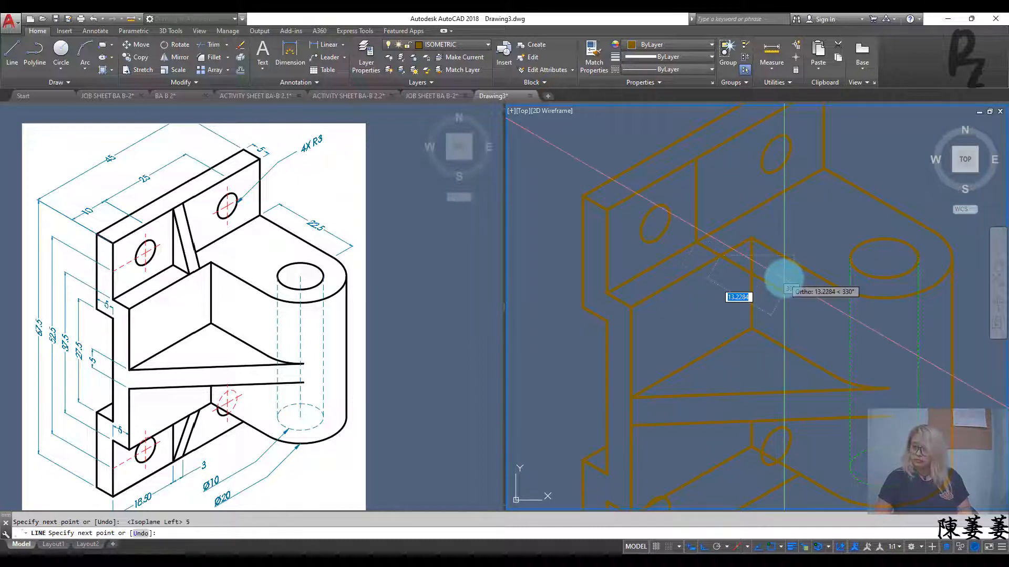
key(Return)
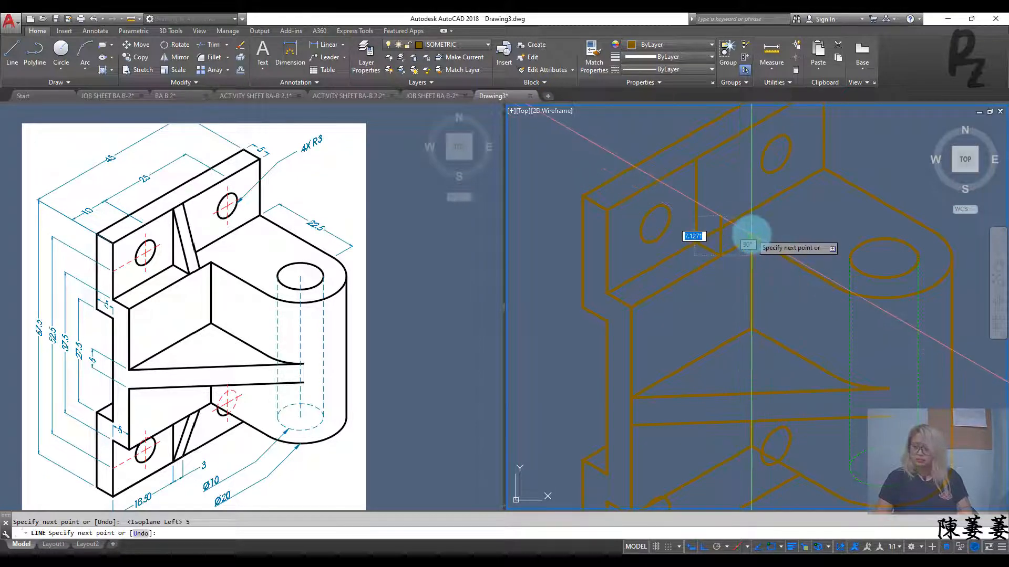
key(F5)
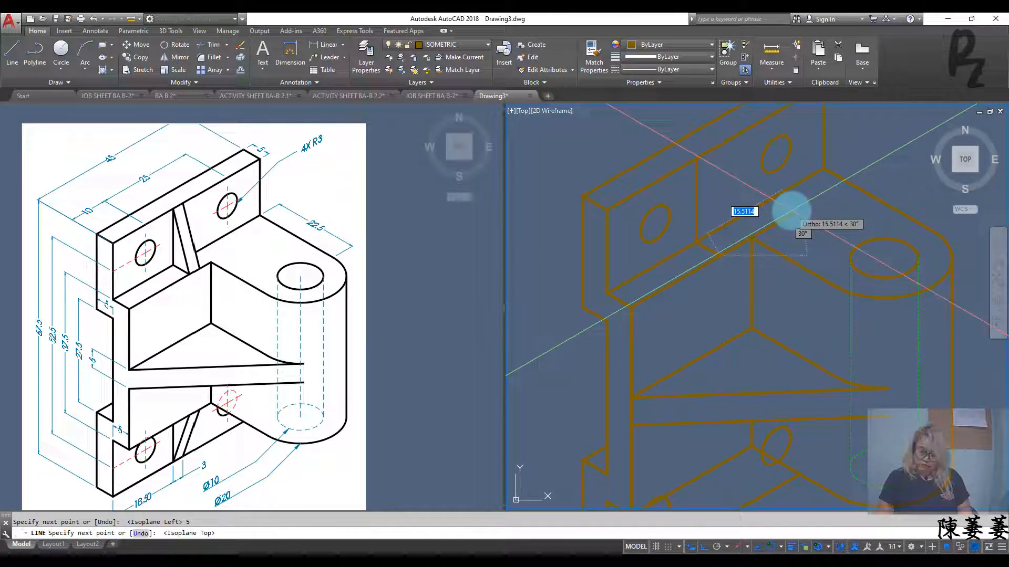
key(Escape)
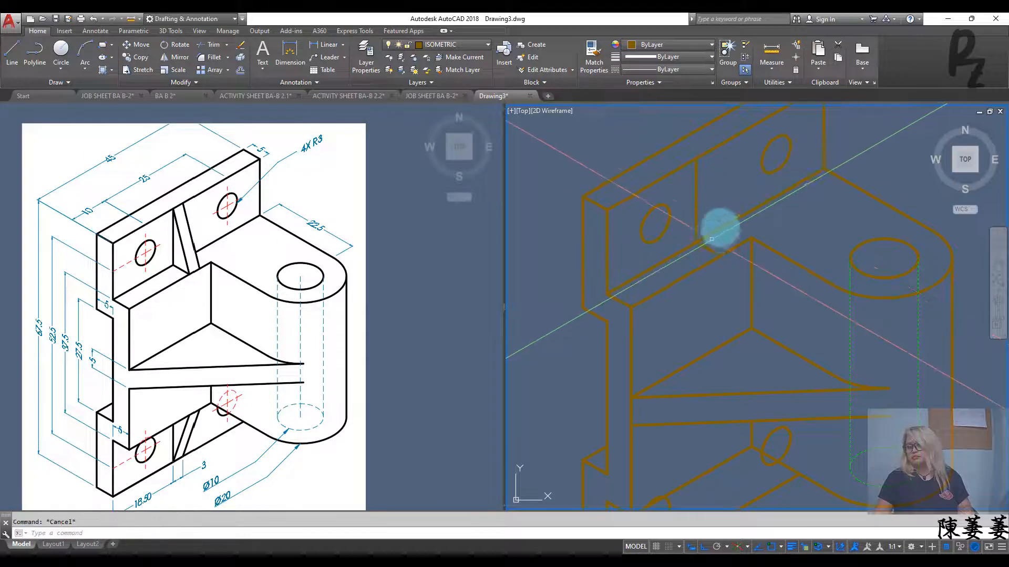
Step: Draw the upper rib's slanted edge from the top of its vertical edge to the outer end of its base edge
key(Return)
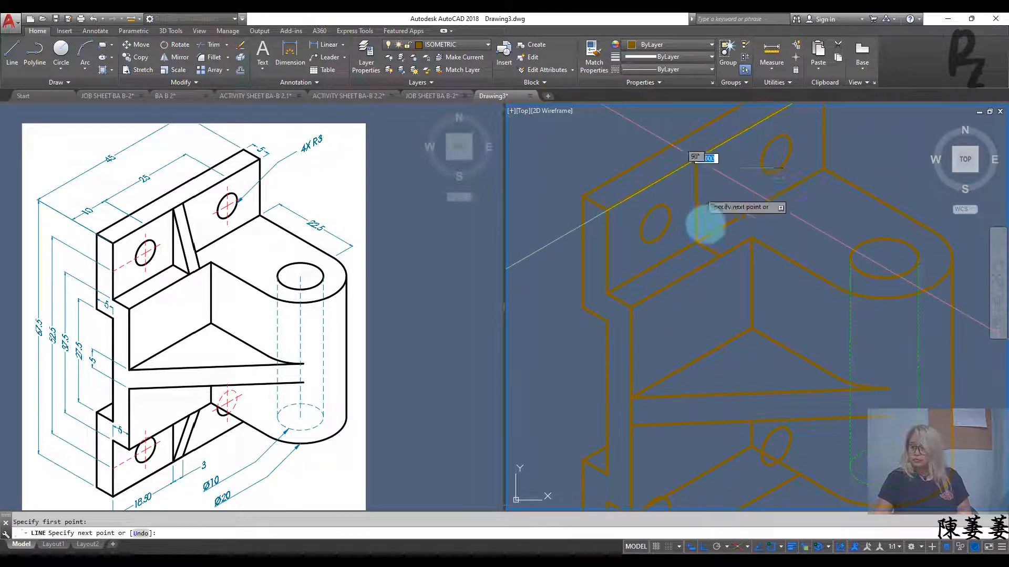
key(Escape)
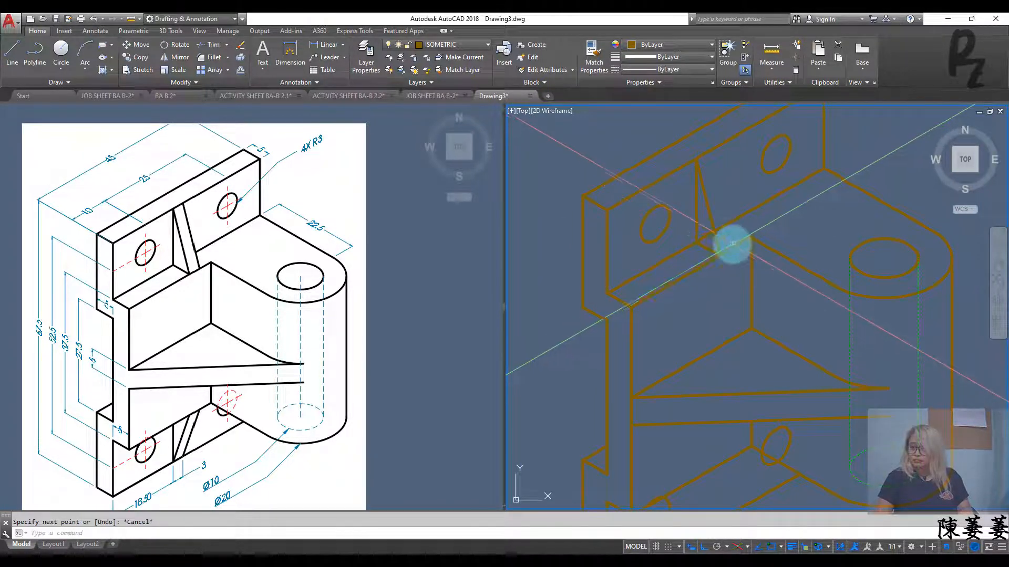
key(Escape)
Step: Copy the upper rib's slanted edge 3 along the plate at 30° to give the rib its thickness
click(722, 240)
click(714, 240)
text(C)
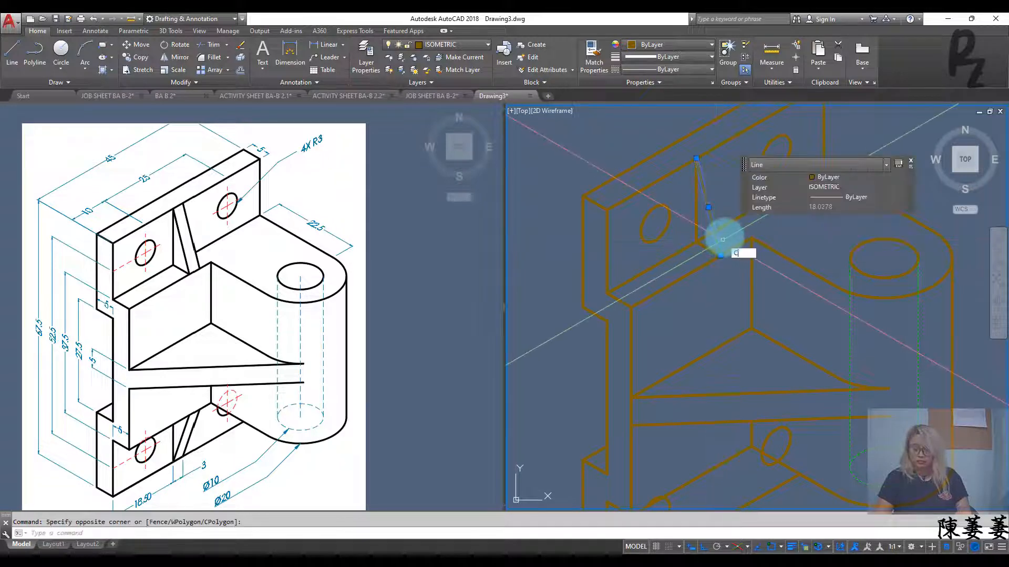
text(O)
key(Return)
click(721, 256)
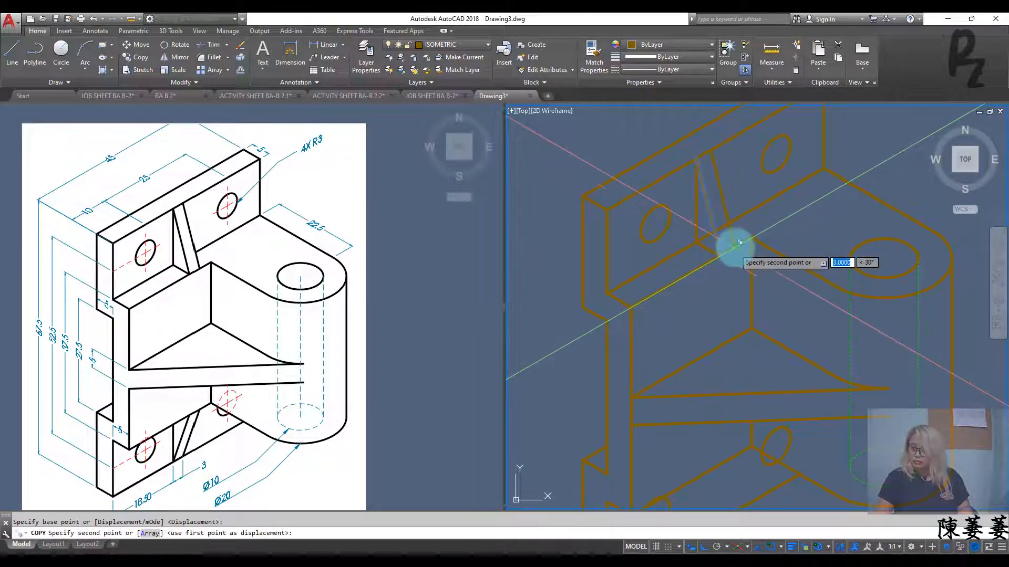
text(3)
key(Return)
key(Escape)
key(Escape)
Step: Trim the part of the edge between plate and arm top that runs behind the upper rib
text(tr)
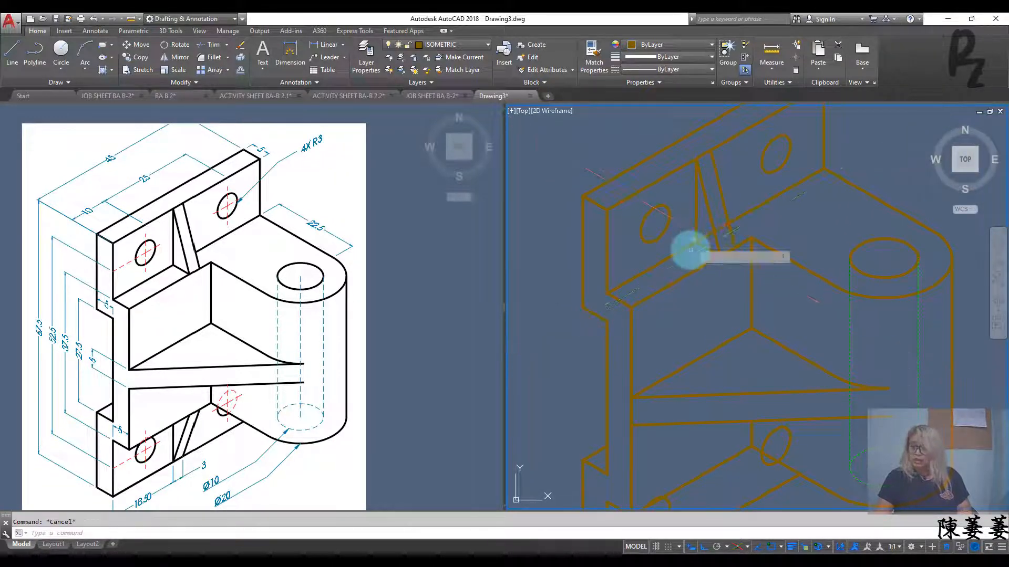
key(Return)
click(697, 228)
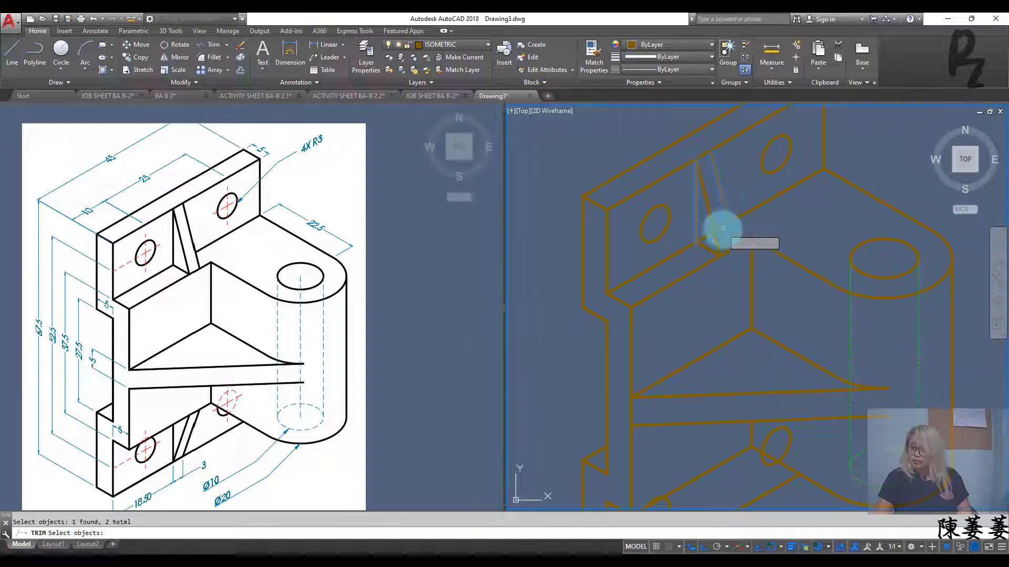
key(Return)
click(720, 228)
key(Escape)
key(Escape)
Step: Copy the back plate's lower front vertical edge 18.5 along the plate at 30° for the lower rib
middle_drag(741, 316, 724, 177)
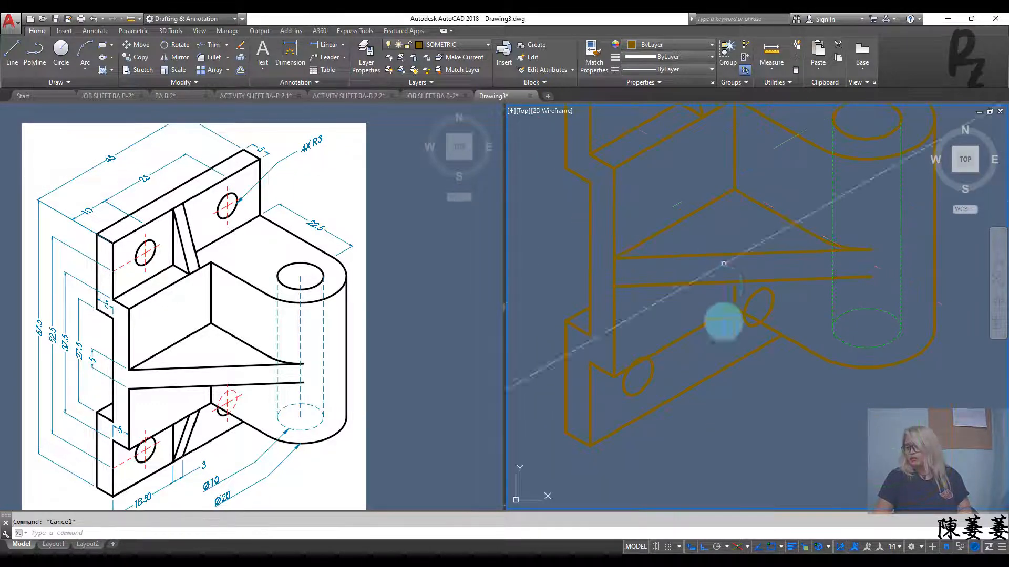
middle_drag(723, 357, 723, 324)
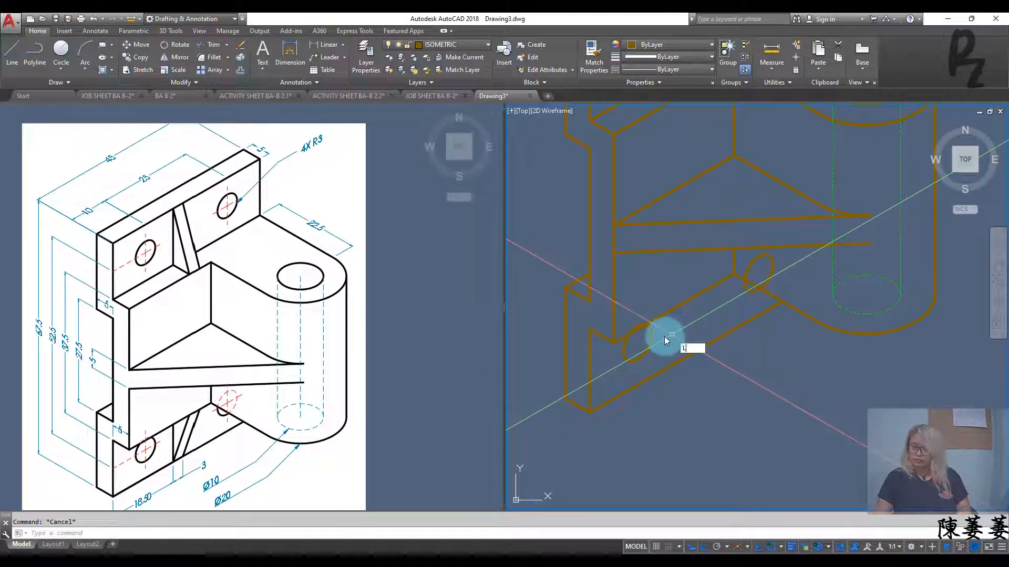
key(Return)
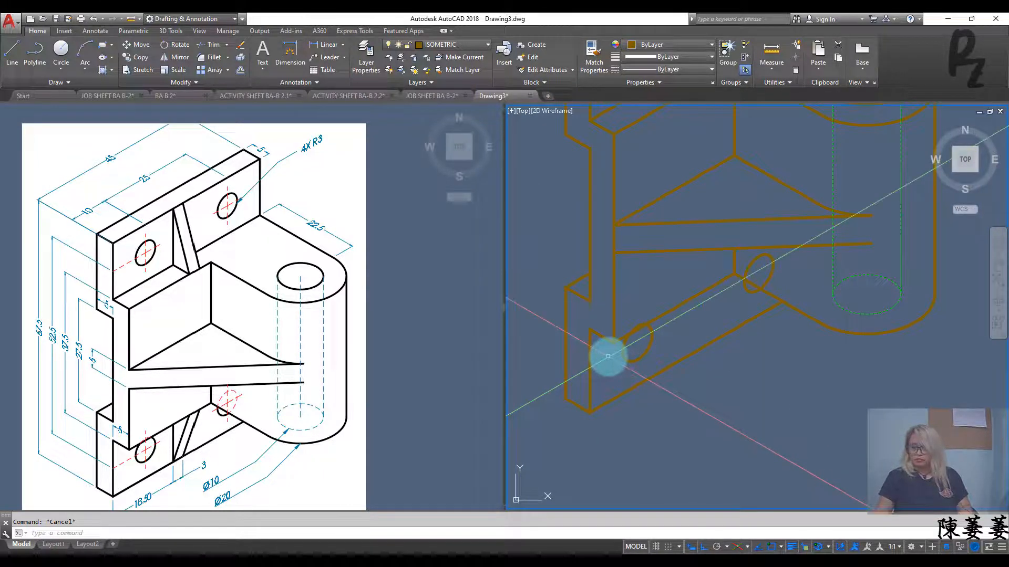
click(599, 364)
click(584, 366)
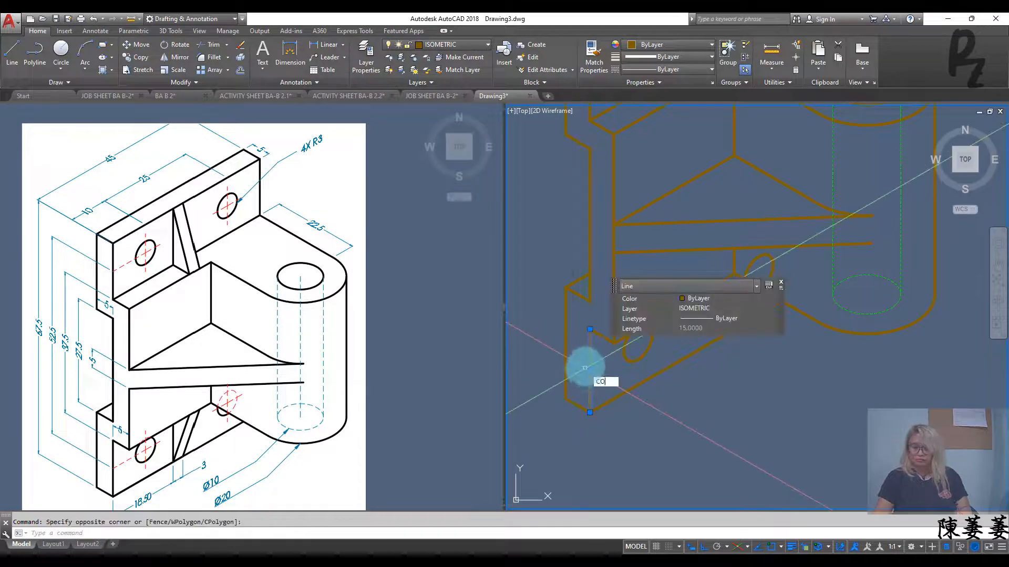
key(Return)
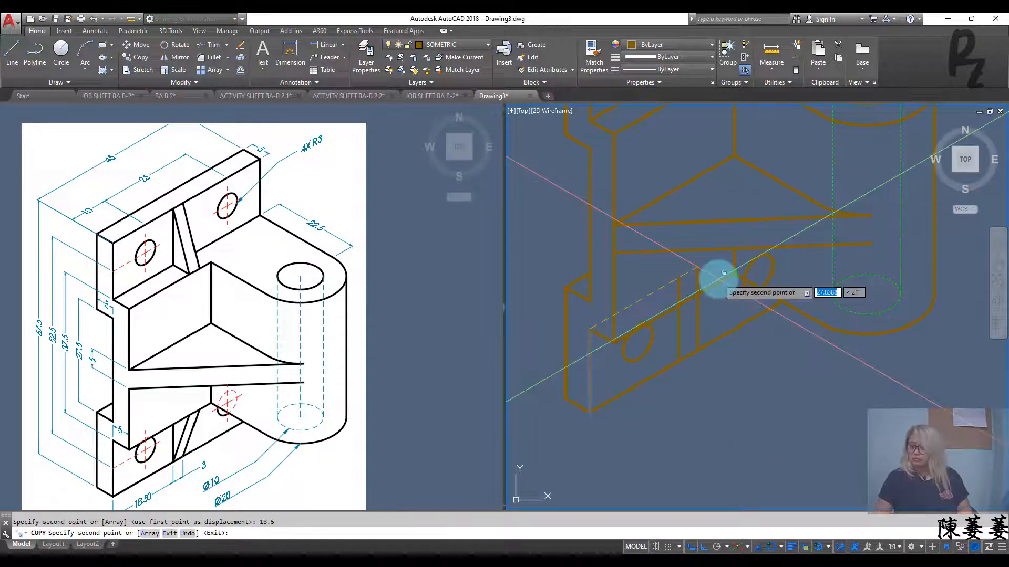
key(Escape)
Step: Draw a 5-unit line at 330° from the top of the lower rib's vertical edge, continuing with a slanted edge to its lower end
text(l)
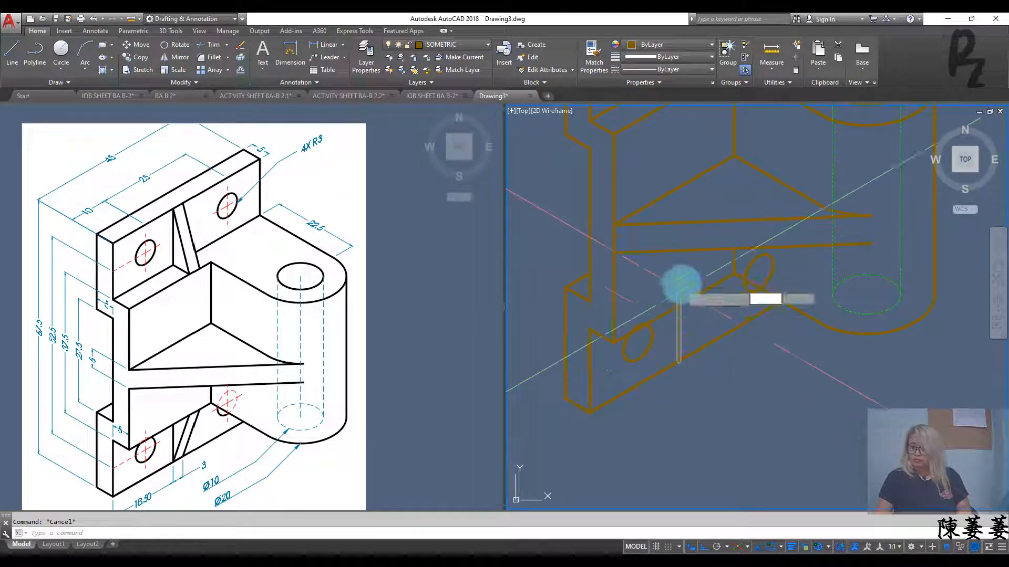
key(Return)
click(678, 279)
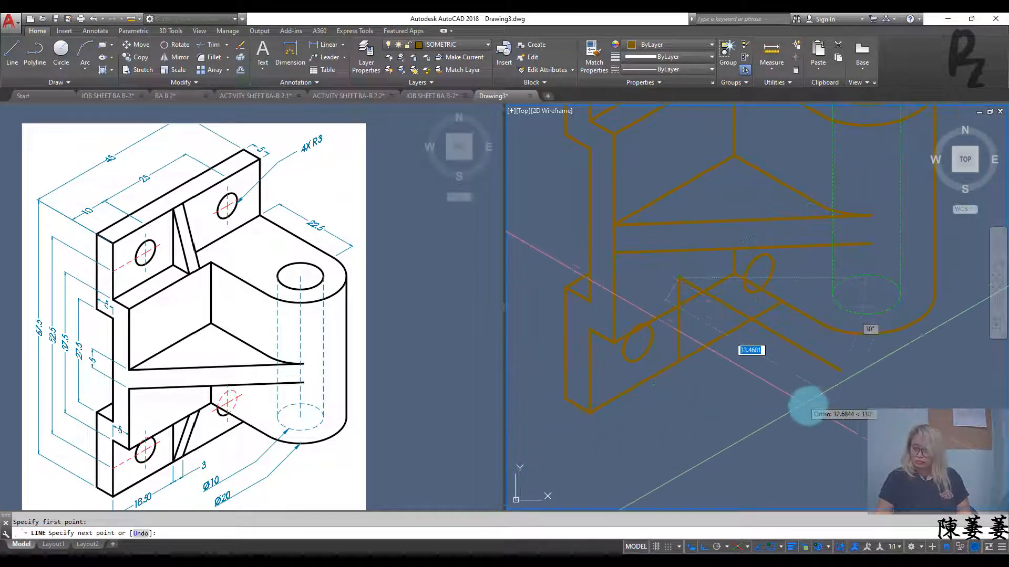
click(681, 361)
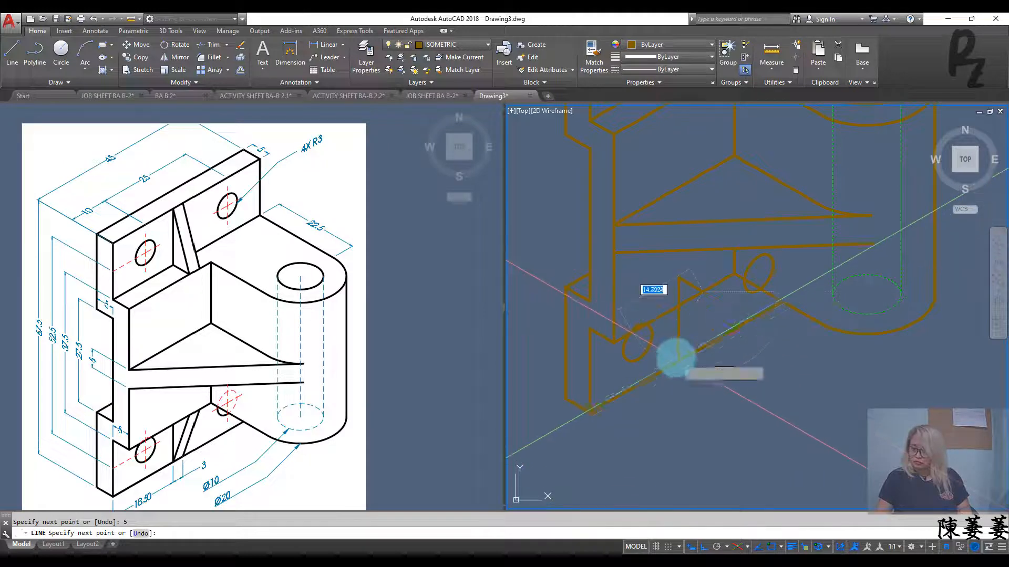
key(Escape)
scroll(698, 301, up, 2)
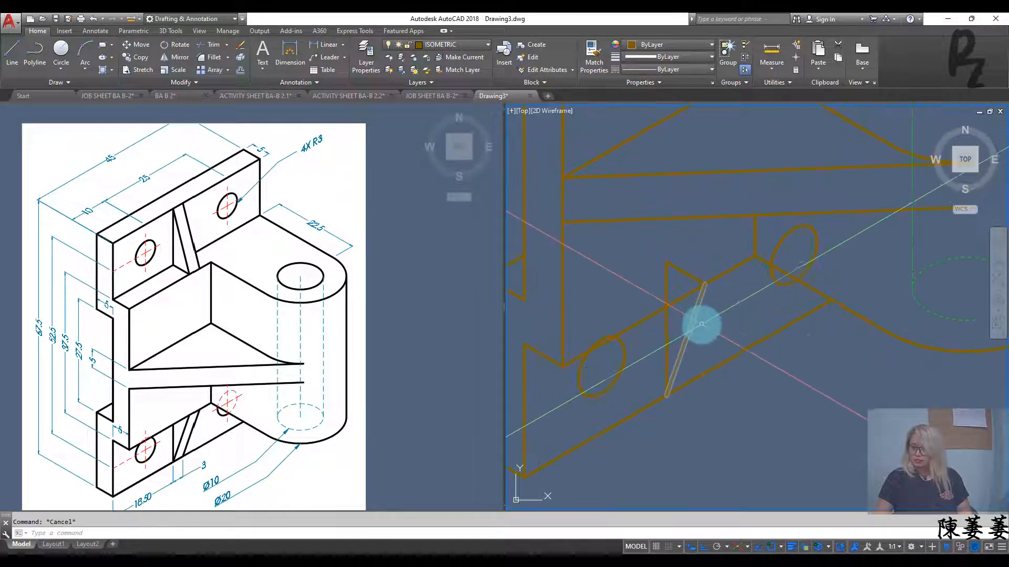
Step: Copy the lower rib's slanted edge 3 along the plate at 30° to give the rib its thickness
click(701, 324)
click(687, 311)
key(Return)
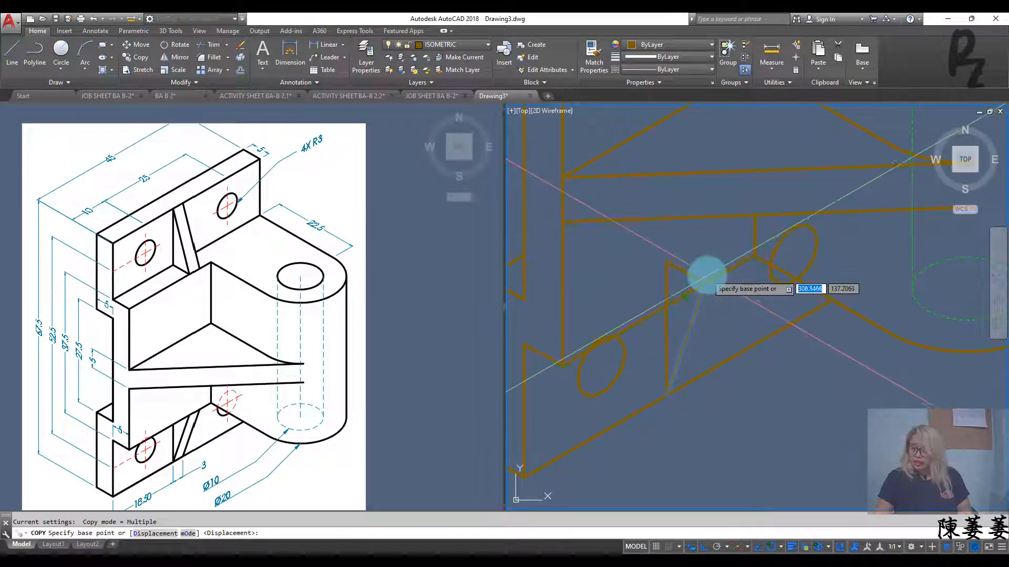
click(710, 279)
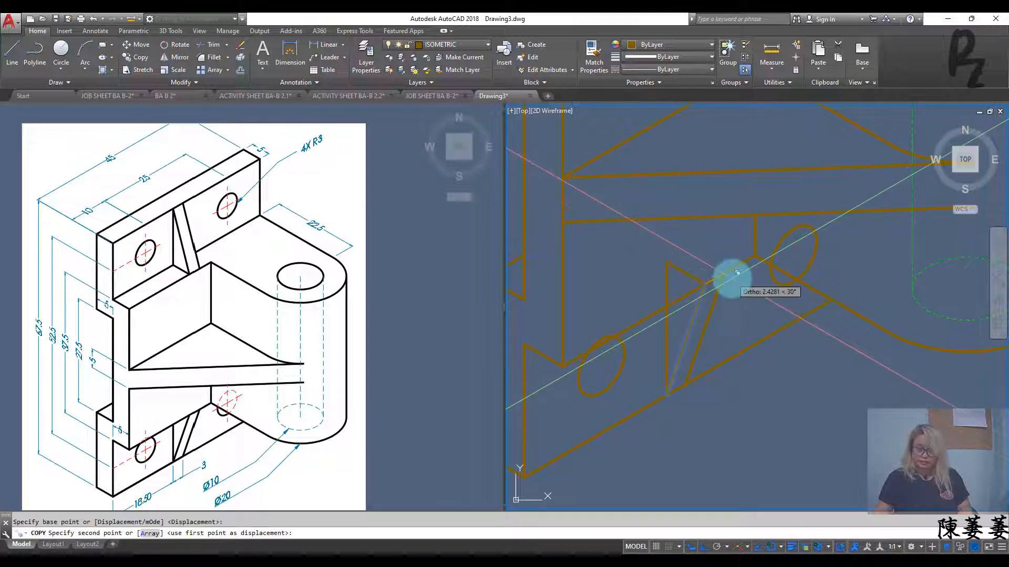
text(3)
key(Return)
key(Escape)
key(Escape)
middle_drag(697, 324, 703, 345)
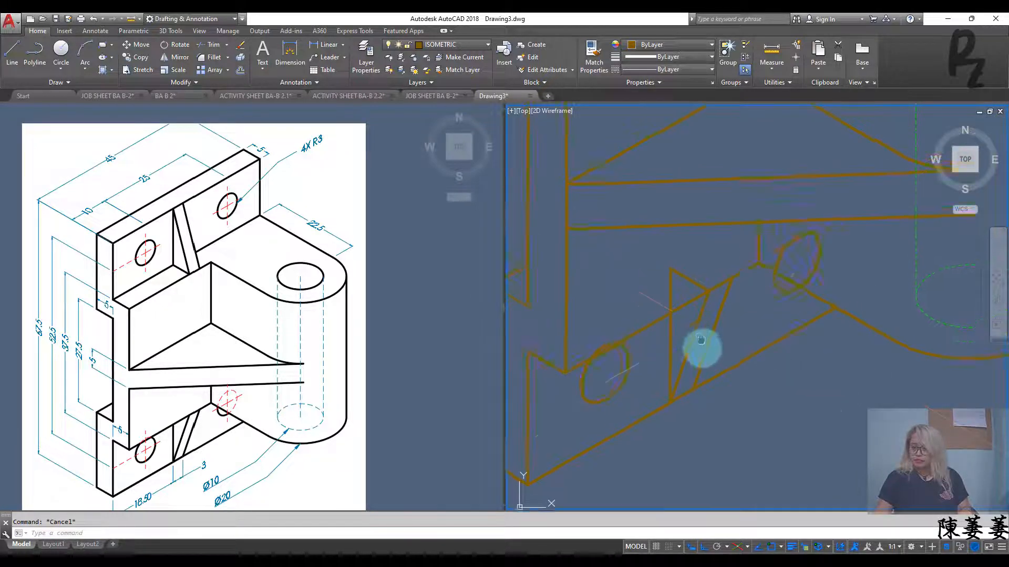
Step: Trim the lower rib's vertical edge above the plate edge and erase the rib's 5-unit line at 330°
key(Return)
right_click(708, 263)
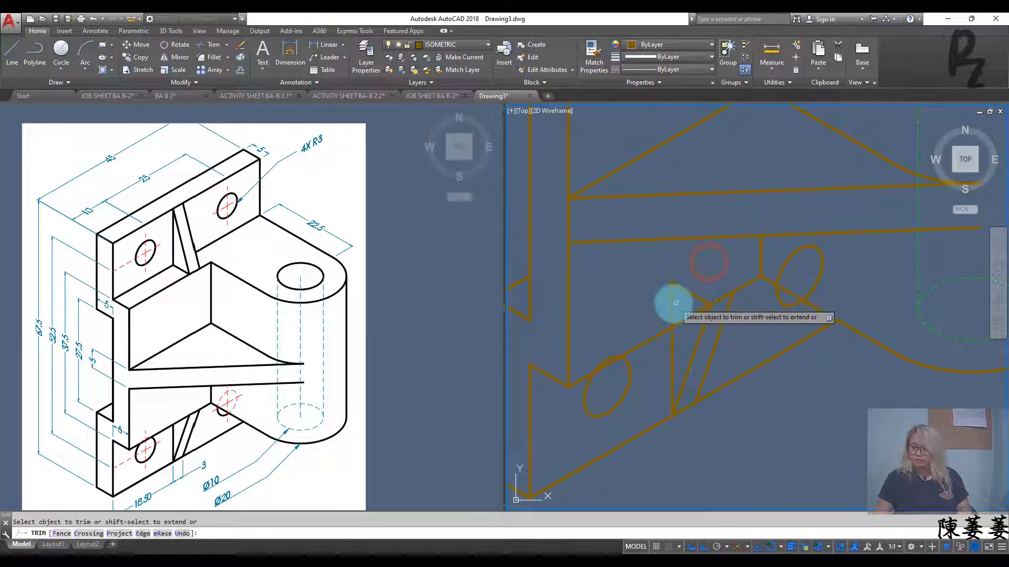
click(671, 304)
key(Escape)
key(Escape)
click(688, 297)
click(679, 273)
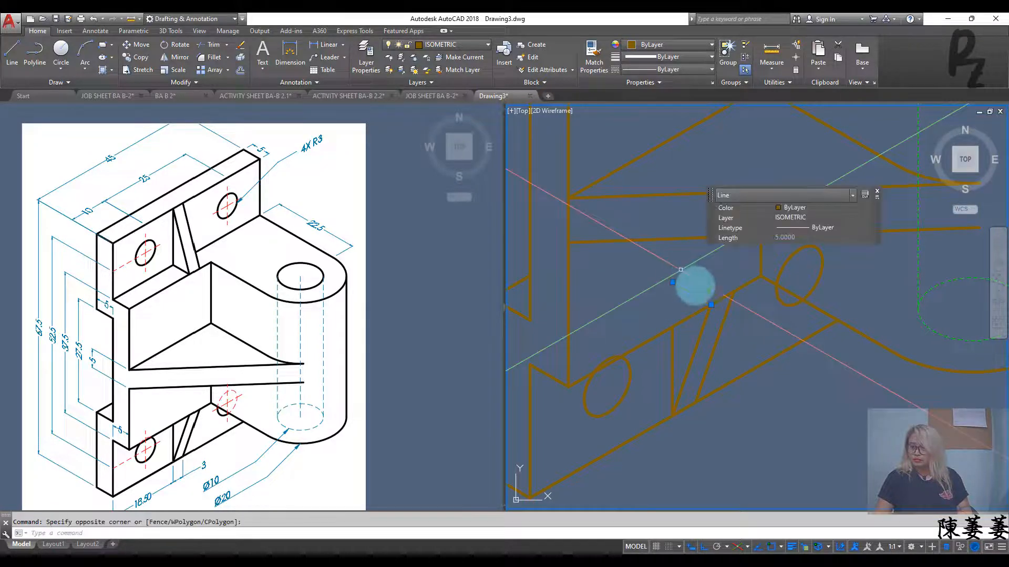
text(e)
key(Return)
scroll(695, 287, down, 4)
middle_drag(699, 307, 703, 386)
scroll(701, 208, up, 3)
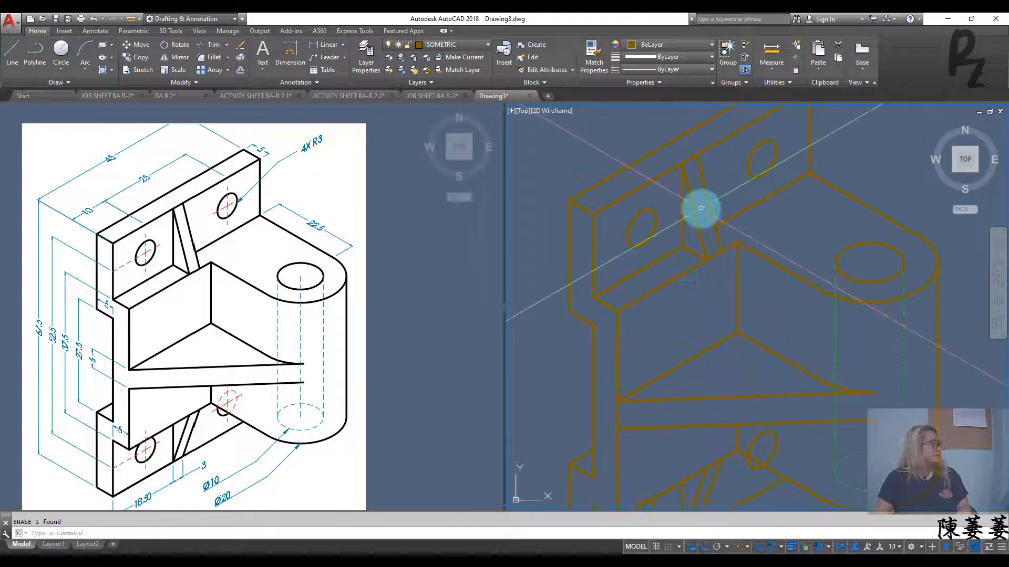
Step: Break the lower front hole's ellipse at both points where the edge above the lower plate section crosses it
scroll(702, 210, down, 3)
mouse_move(717, 302)
middle_down()
mouse_move(721, 268)
mouse_move(736, 362)
mouse_move(662, 458)
middle_up()
scroll(716, 318, up, 2)
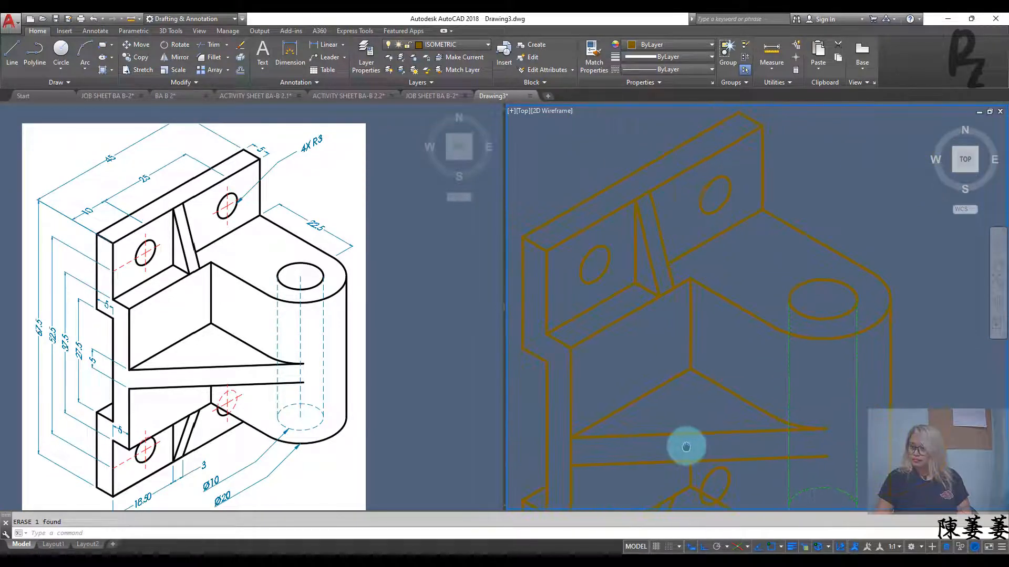
middle_drag(713, 408, 720, 377)
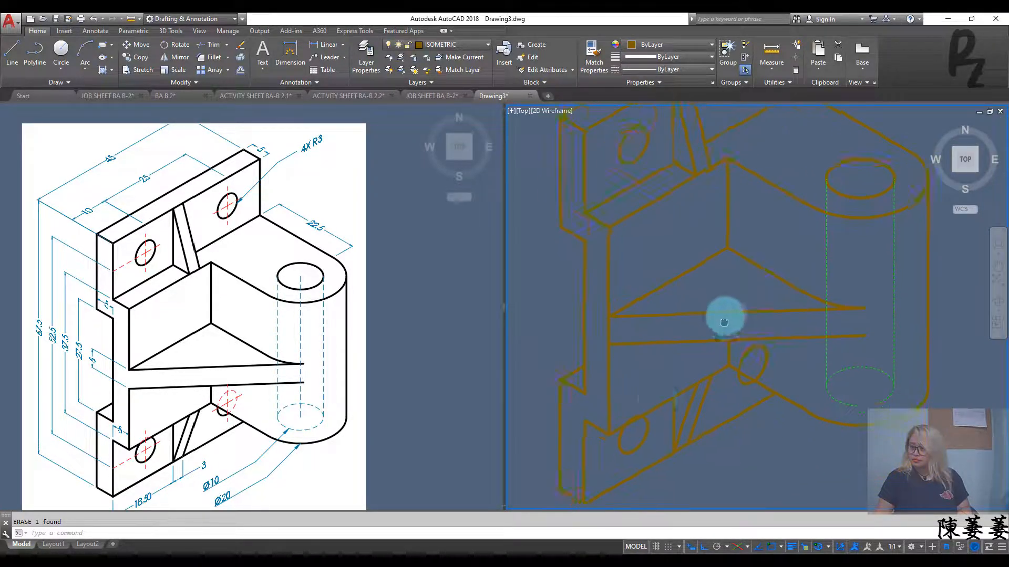
middle_drag(724, 322, 727, 307)
scroll(647, 398, up, 6)
middle_drag(615, 368, 658, 322)
text(BR)
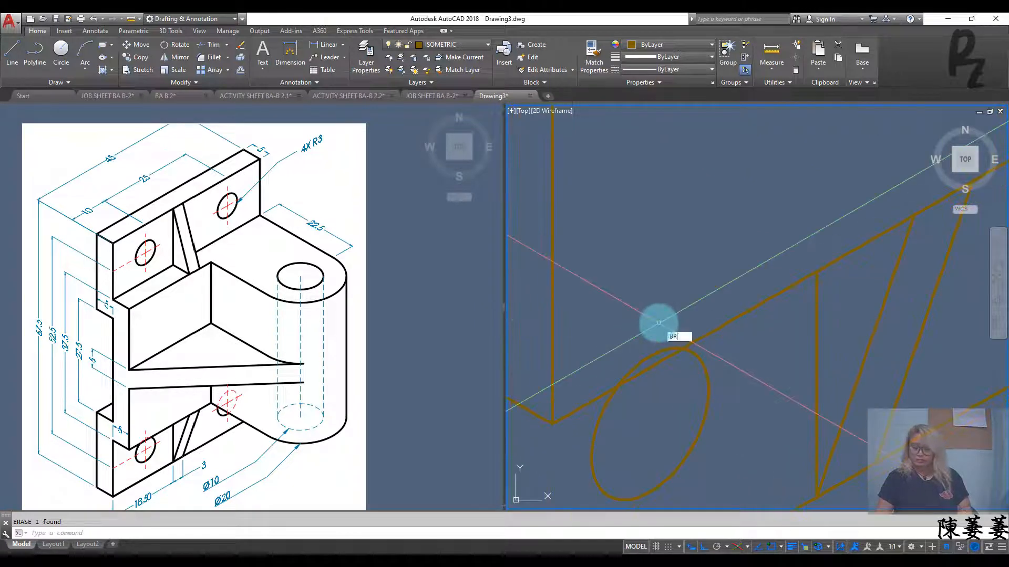
key(Return)
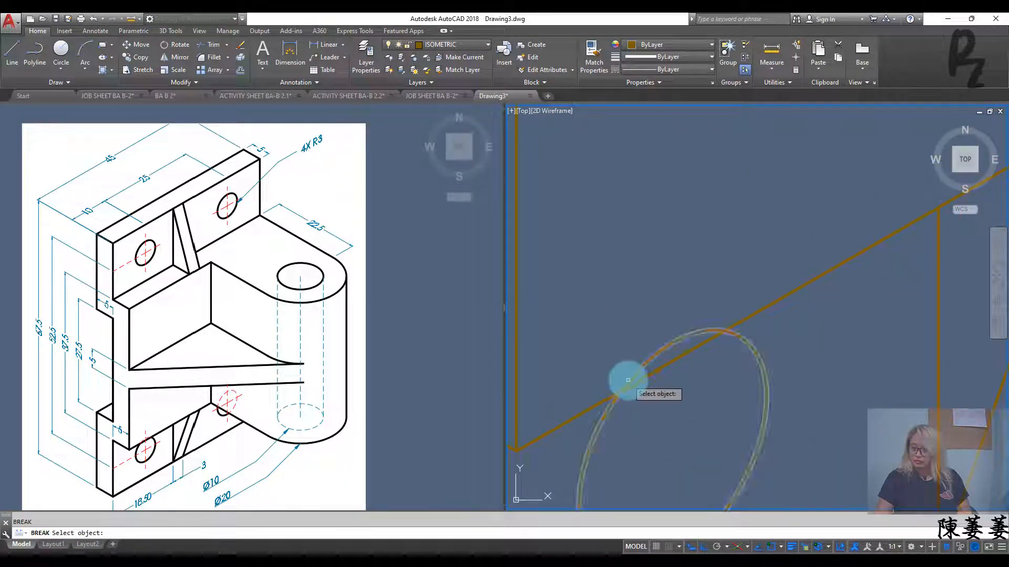
click(627, 380)
click(704, 344)
key(Return)
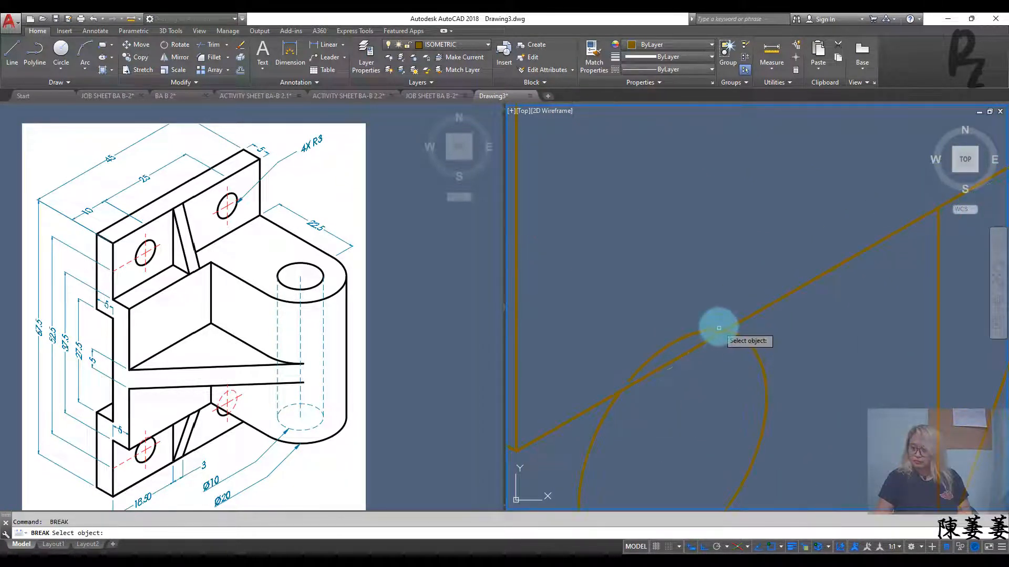
click(711, 331)
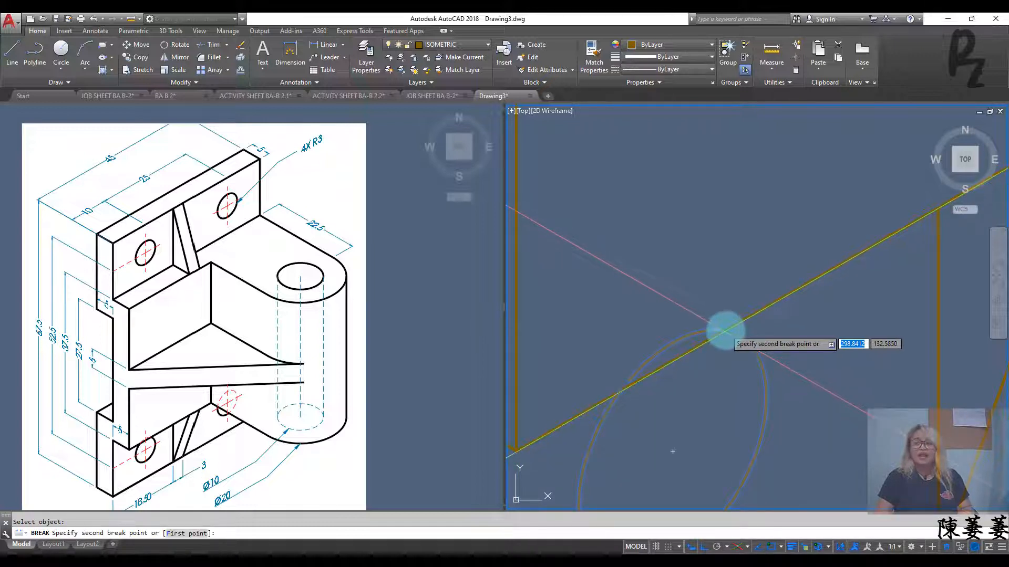
key(Escape)
Step: Extend the upper arc of the lower front hole at both ends to close the gaps left at the breaks
text(ex)
key(Return)
right_click(637, 342)
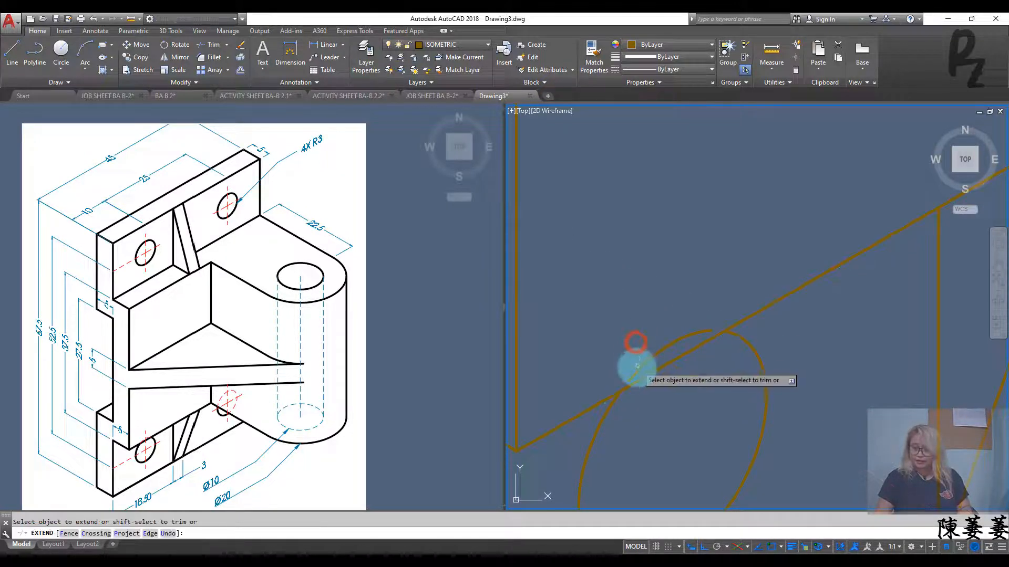
click(636, 373)
click(692, 337)
key(Escape)
Step: Break the lower rear hole's ellipse where the arm's bottom edge crosses it, and extend the arcs to close the gaps
scroll(746, 293, down, 4)
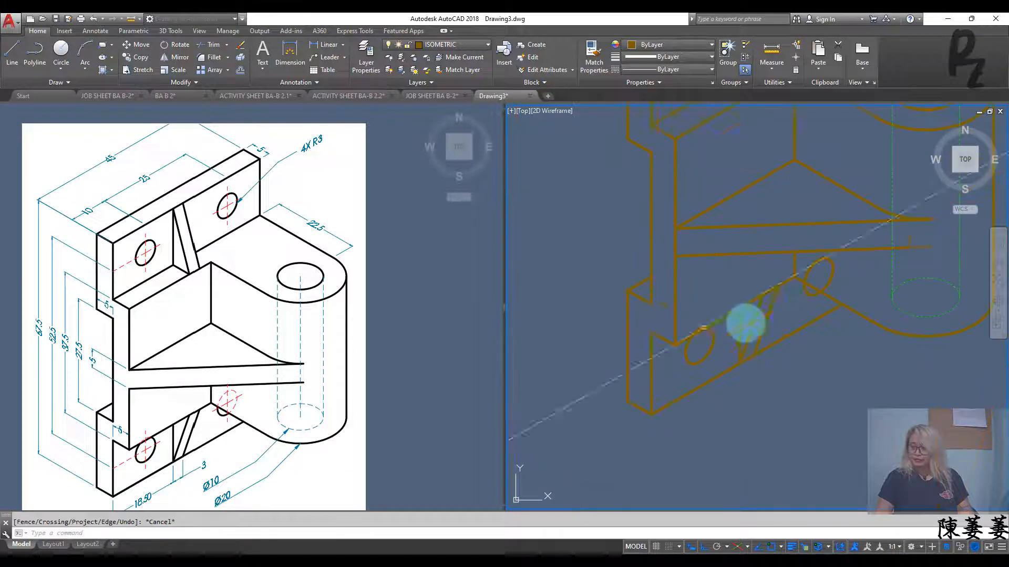
scroll(745, 294, up, 2)
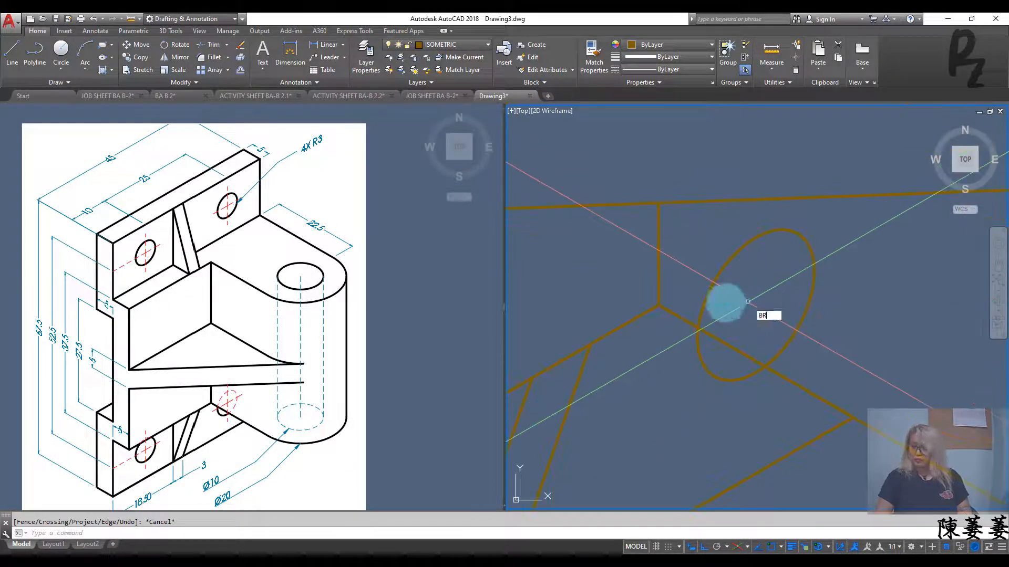
text(BR)
key(Return)
click(700, 319)
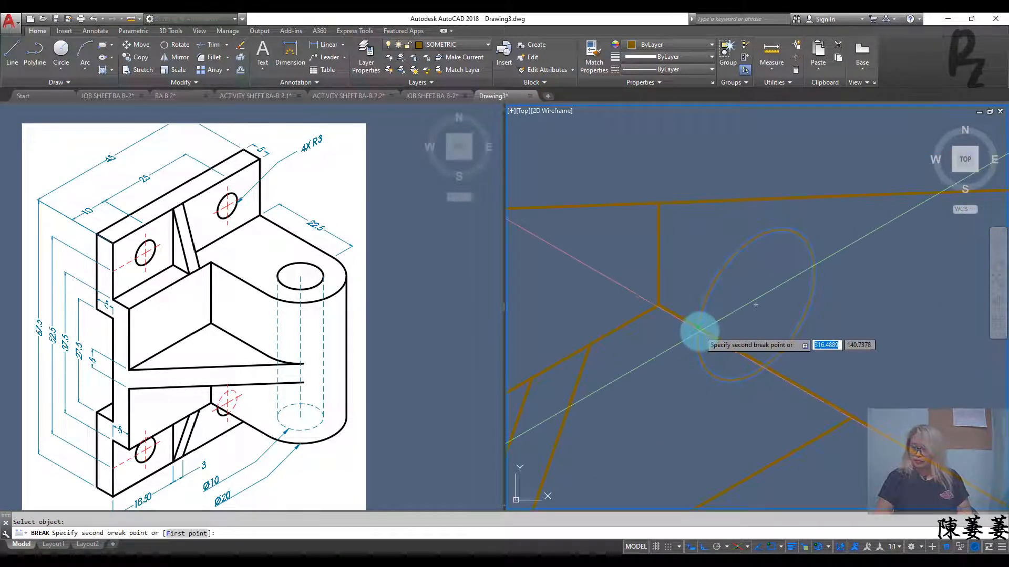
key(Return)
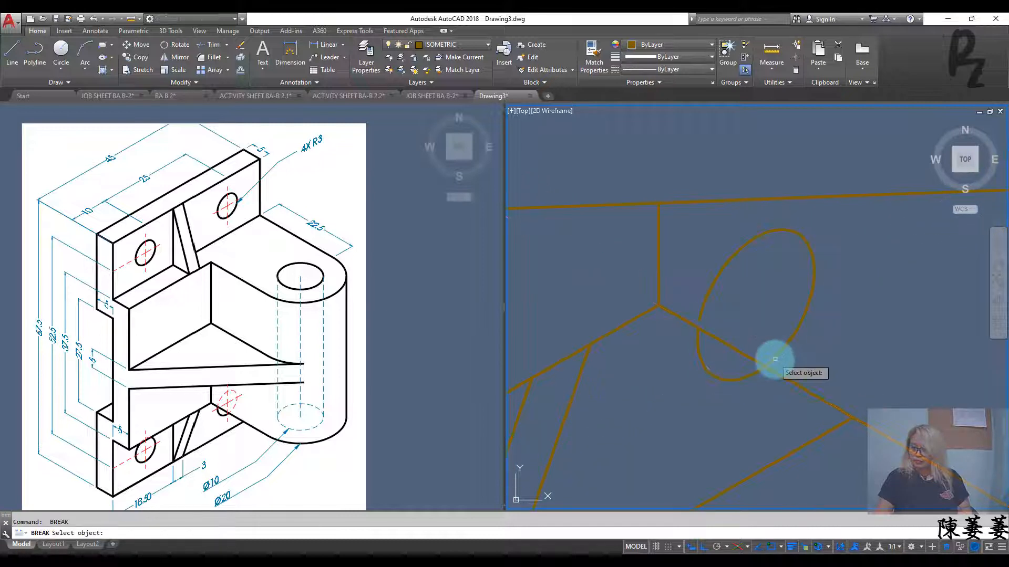
click(765, 363)
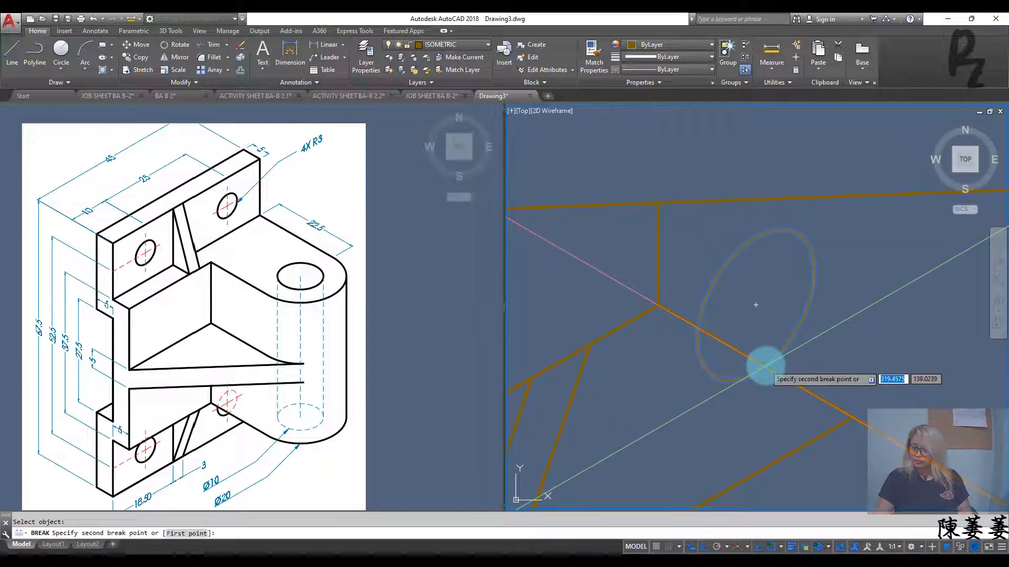
key(Escape)
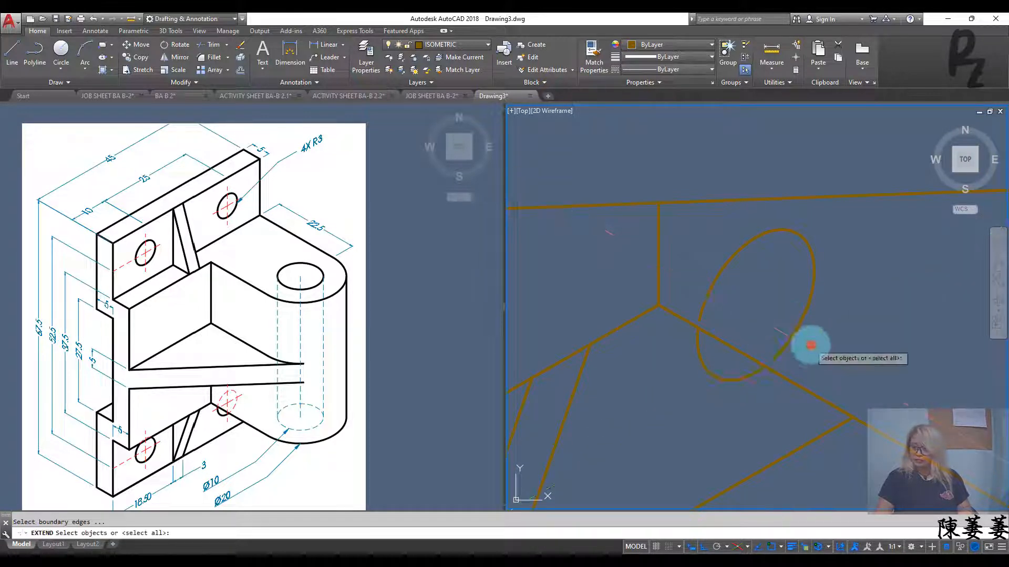
key(Return)
key(Escape)
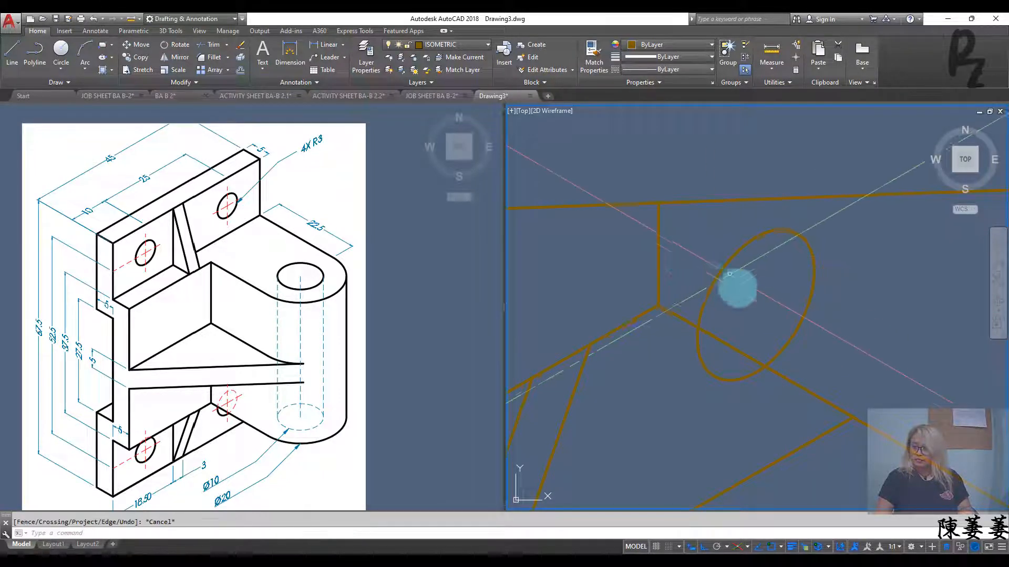
Step: Move the concealed upper arcs of the two lower mounting holes to the HIDDENLINE layer
middle_drag(729, 274, 832, 301)
click(840, 303)
click(805, 264)
scroll(837, 294, down, 5)
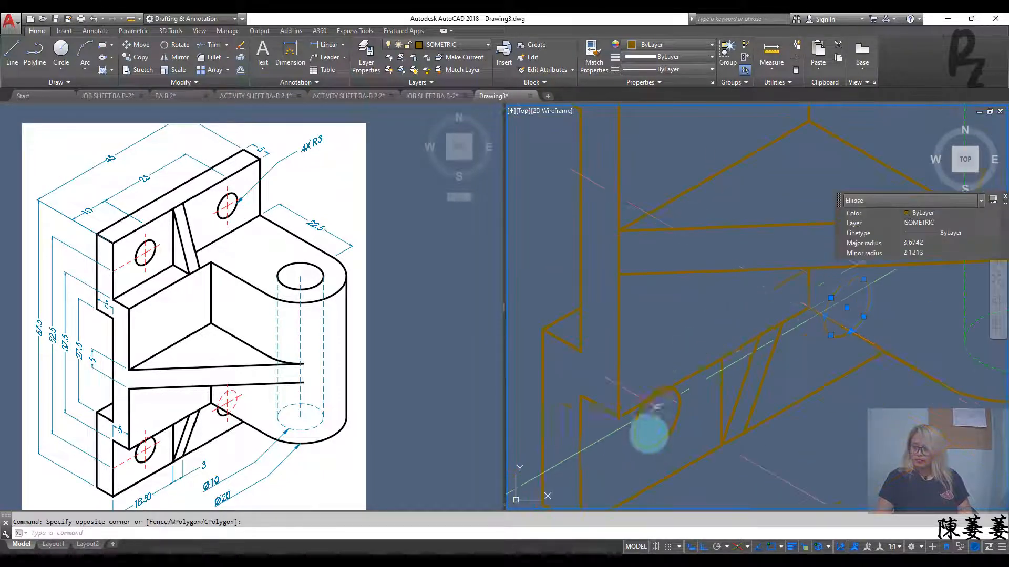
scroll(652, 426, up, 4)
click(653, 348)
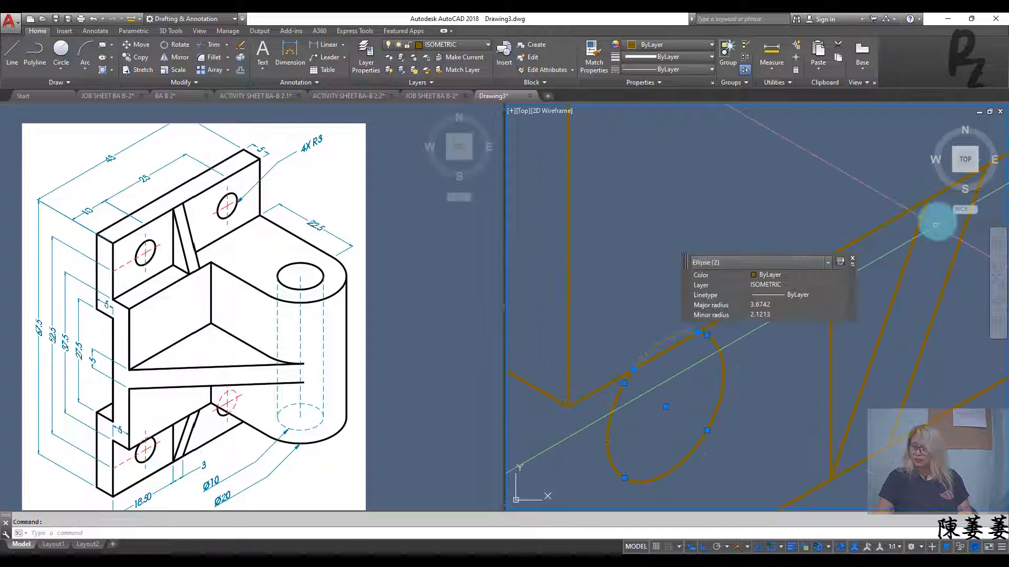
click(776, 285)
click(776, 285)
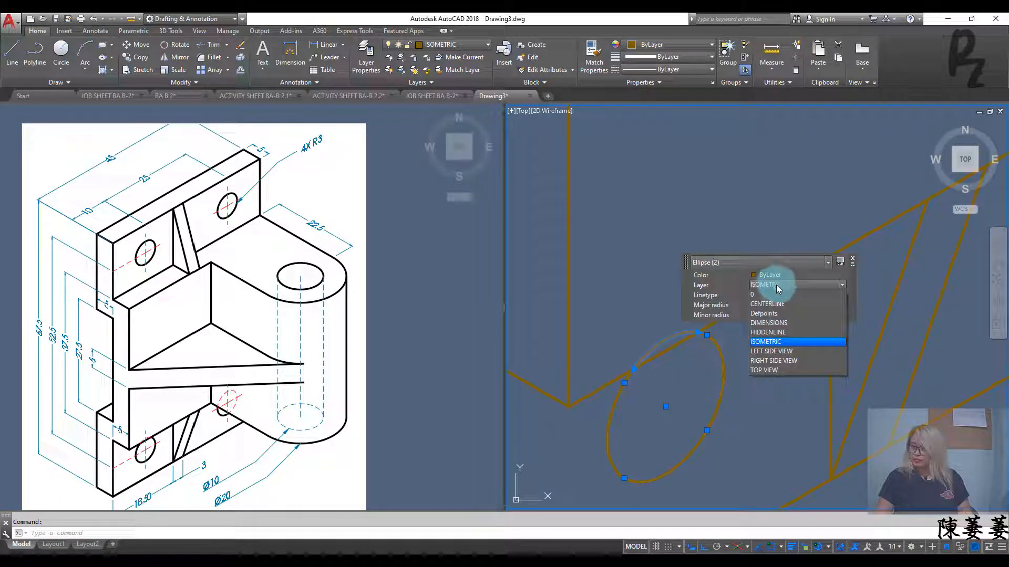
click(772, 332)
key(Escape)
scroll(858, 304, down, 3)
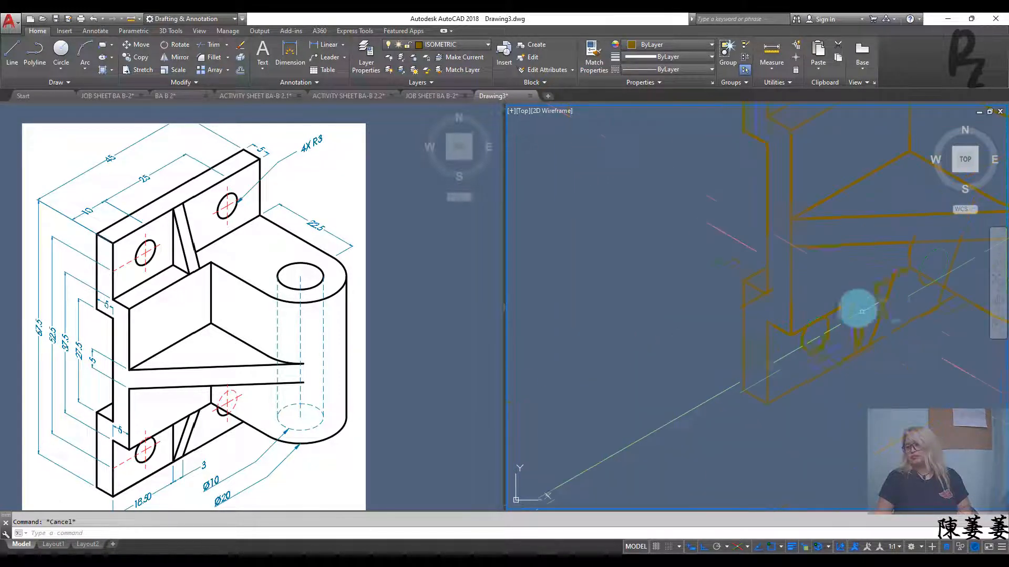